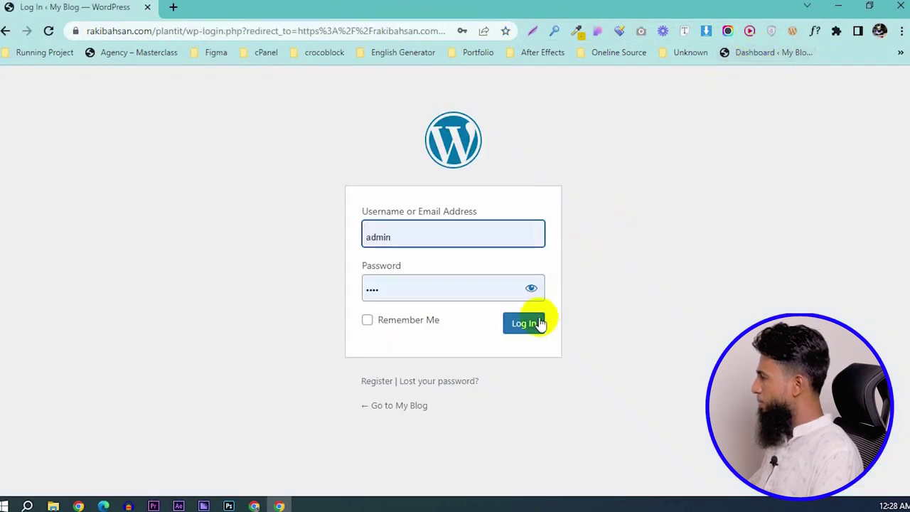
# - Log in to the WordPress admin with the prefilled credentials and open the theme customizer
pyautogui.click(533, 324)
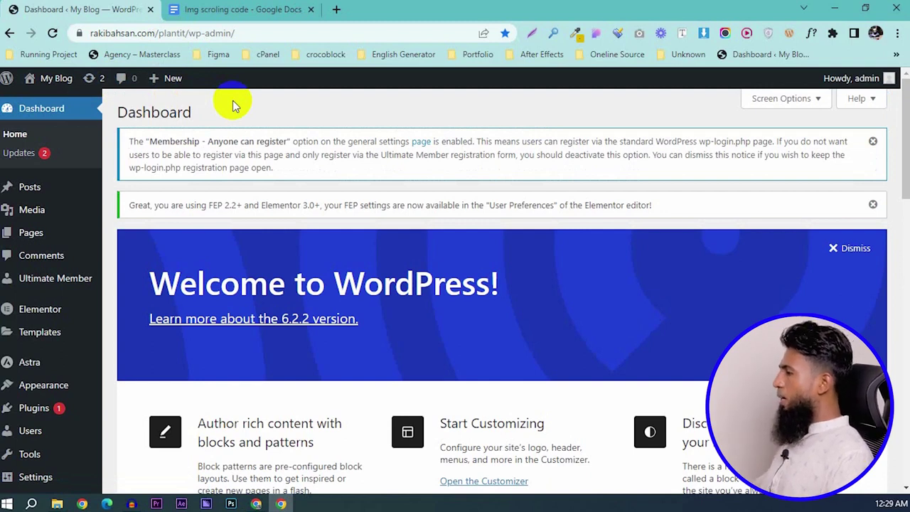
pyautogui.scroll(-1, 100, 235)
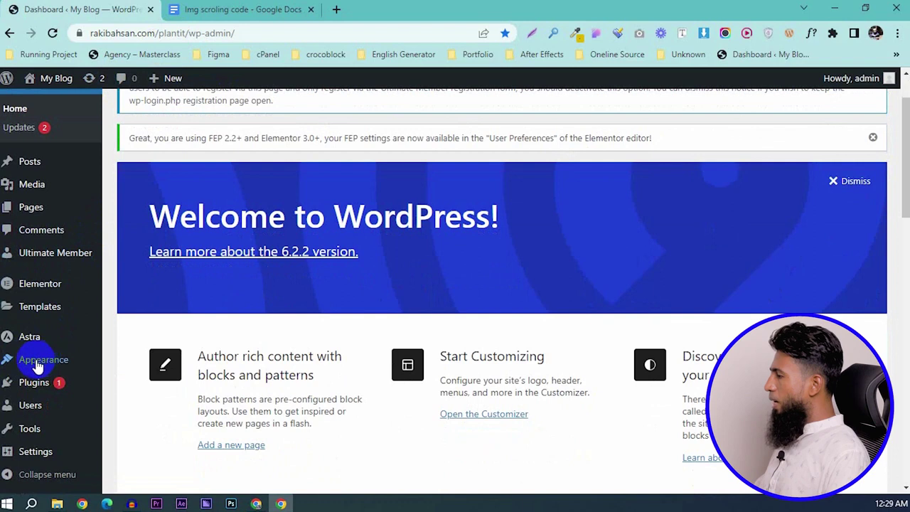
pyautogui.moveTo(41, 363)
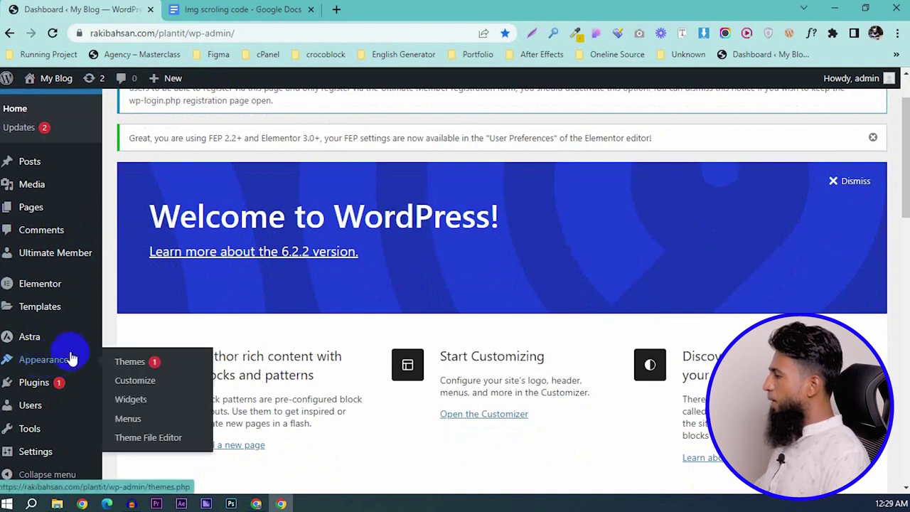
pyautogui.click(133, 382)
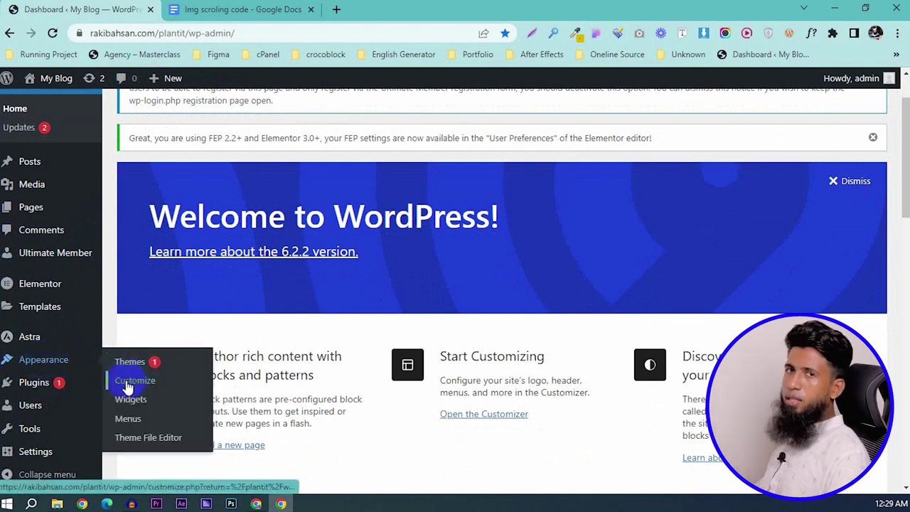
pyautogui.click(128, 384)
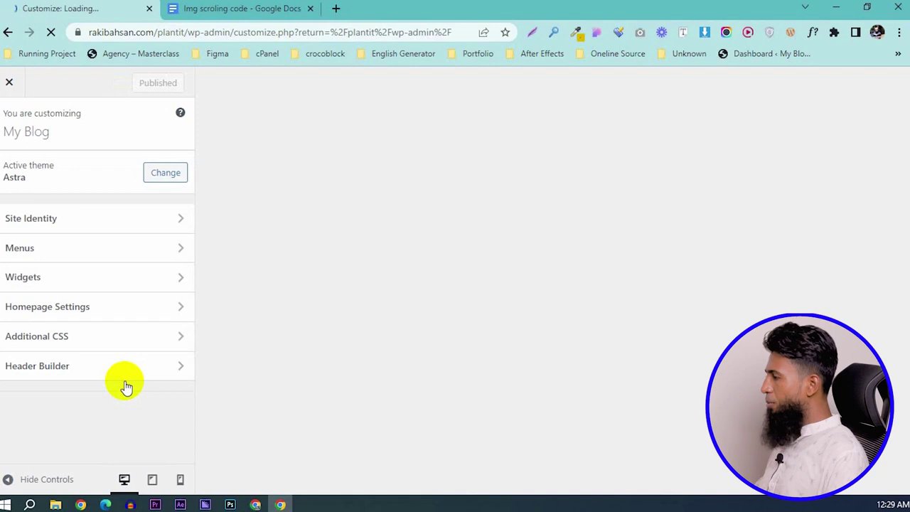
# - Open the customizer's Additional CSS section and bring its code editor into view
pyautogui.click(194, 218)
pyautogui.moveTo(194, 220); pyautogui.dragTo(190, 313)
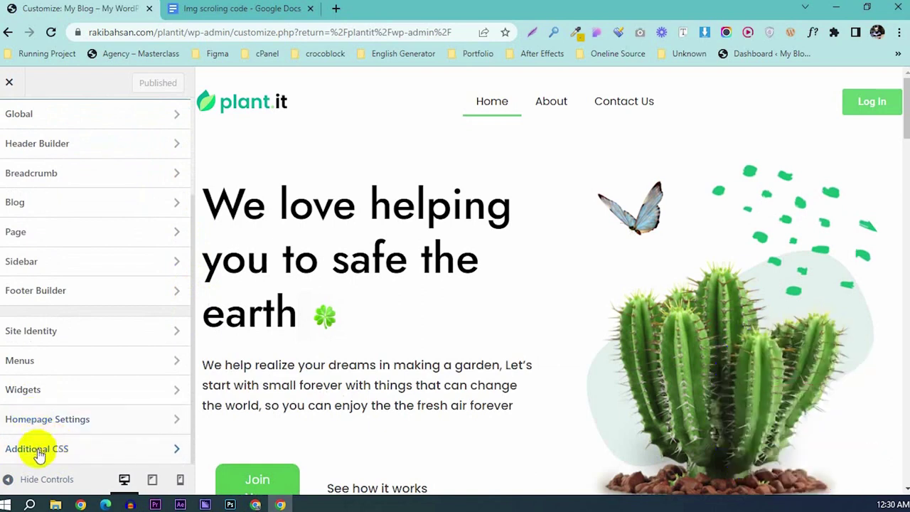
pyautogui.click(39, 449)
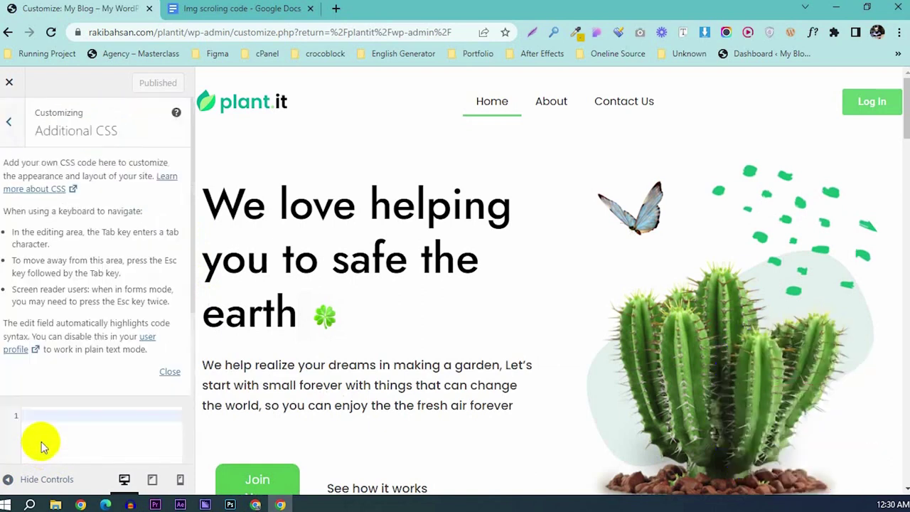
pyautogui.scroll(-1, 71, 370)
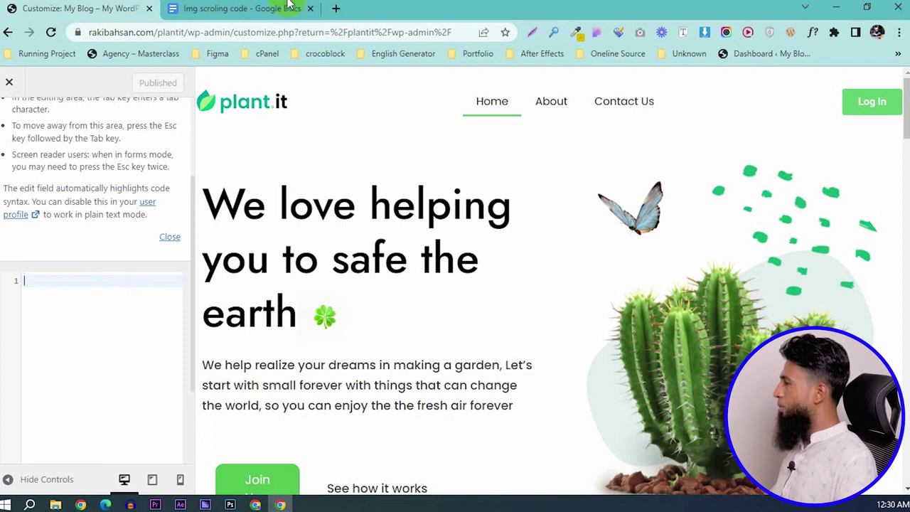
# - Switch to the Img scroling code Google Doc and copy the CSS for the box container and website image position
pyautogui.click(244, 8)
pyautogui.scroll(-2, 226, 256)
pyautogui.scroll(1, 217, 237)
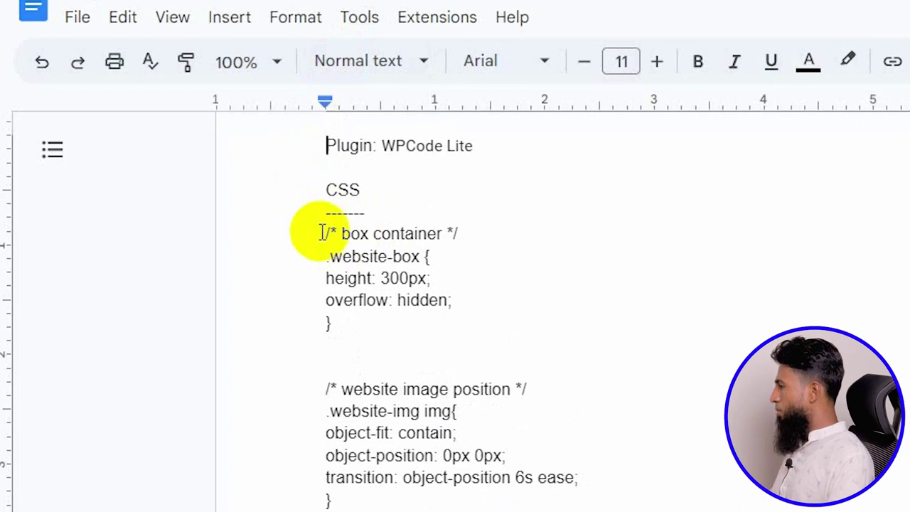
pyautogui.scroll(-1, 322, 233)
pyautogui.moveTo(321, 128); pyautogui.dragTo(340, 393)
pyautogui.scroll(1, 369, 298)
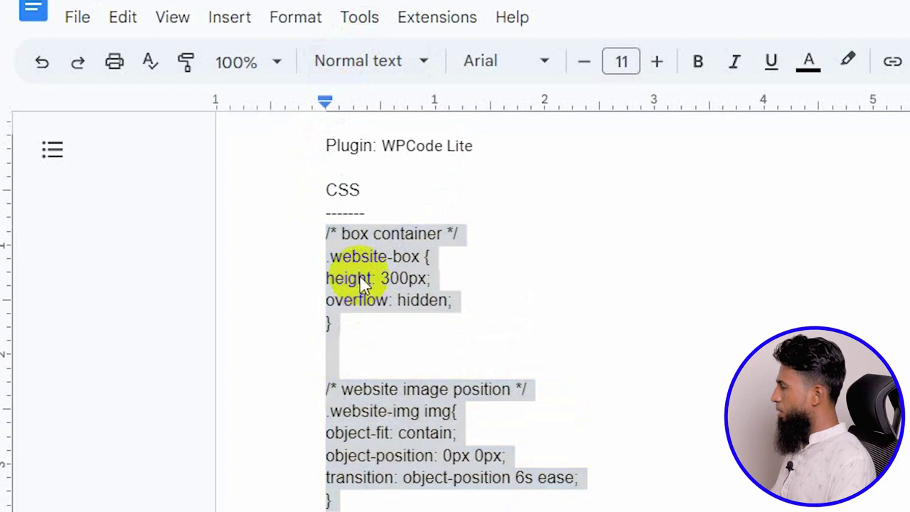
pyautogui.rightClick(355, 274)
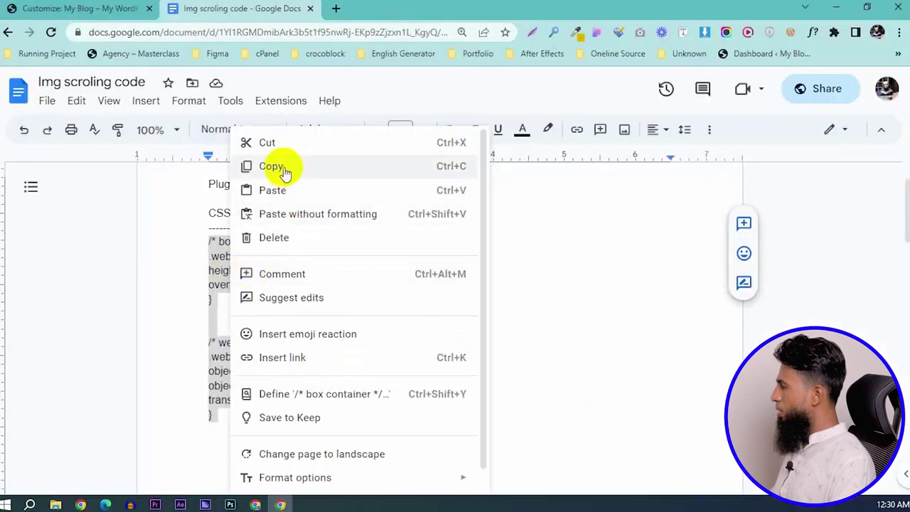
pyautogui.click(281, 168)
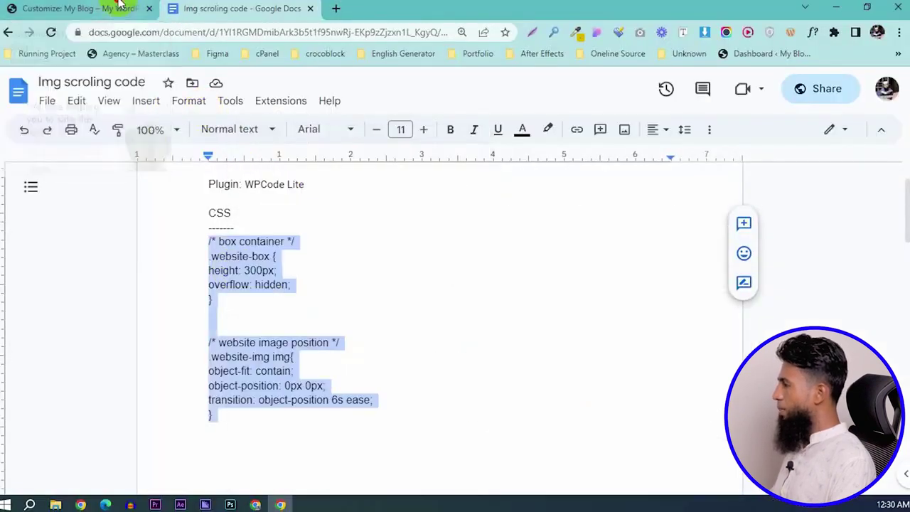
# - Paste the copied CSS into the customizer's Additional CSS editor, publish it and close the customizer
pyautogui.click(117, 7)
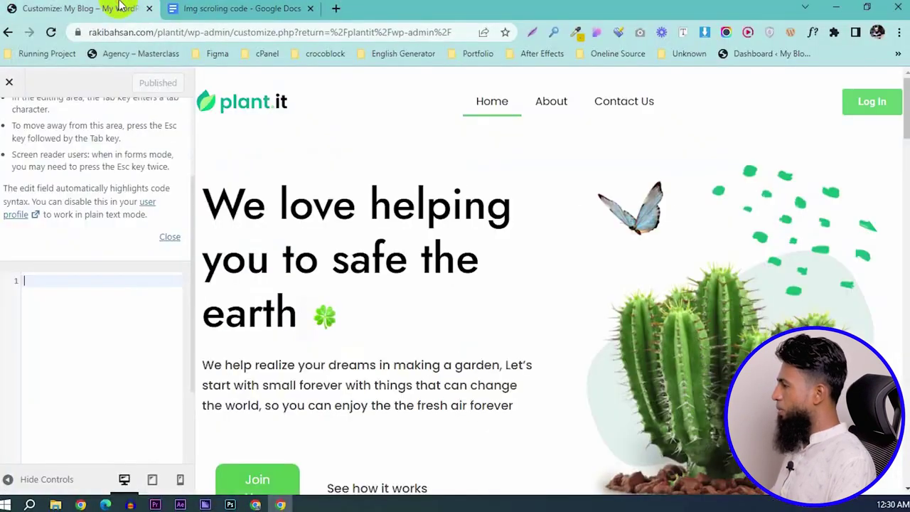
pyautogui.rightClick(44, 282)
pyautogui.click(79, 111)
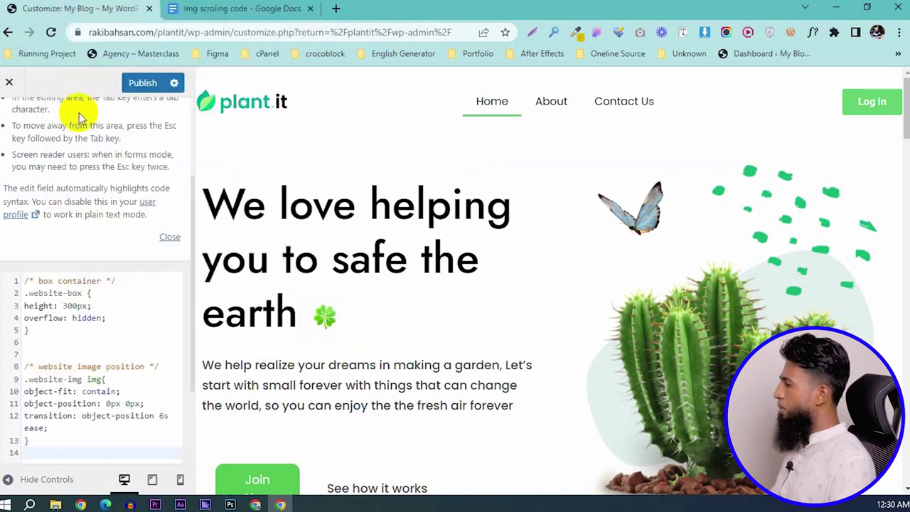
pyautogui.click(144, 83)
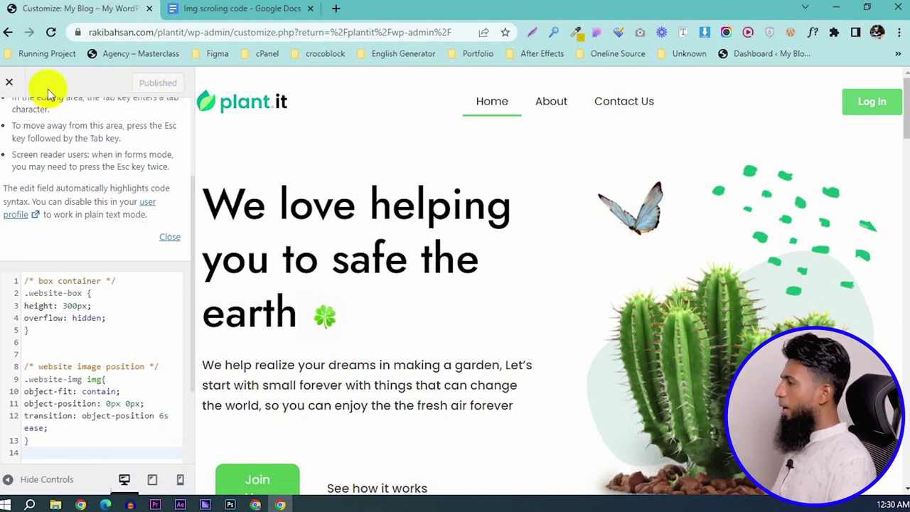
pyautogui.click(10, 83)
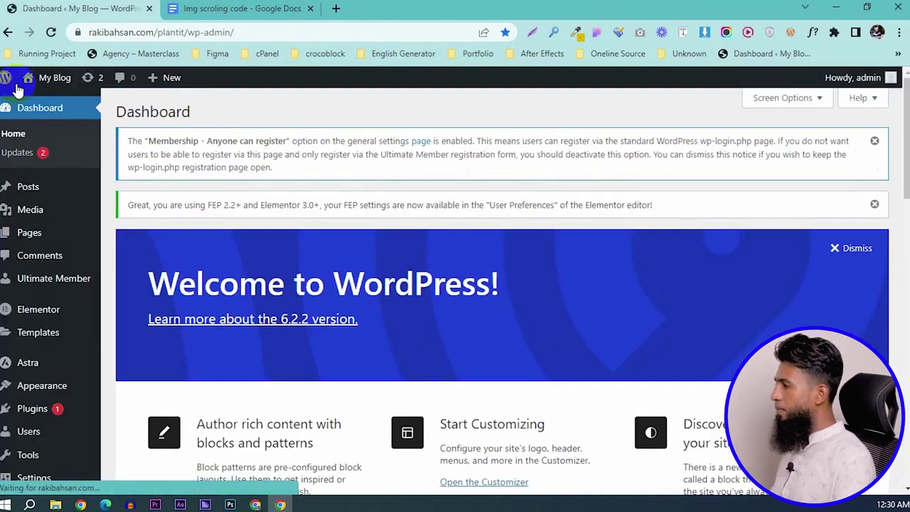
# - Open the Plugins page from the dashboard in a new browser tab and switch to it
pyautogui.scroll(-1, 19, 335)
pyautogui.scroll(1, 35, 284)
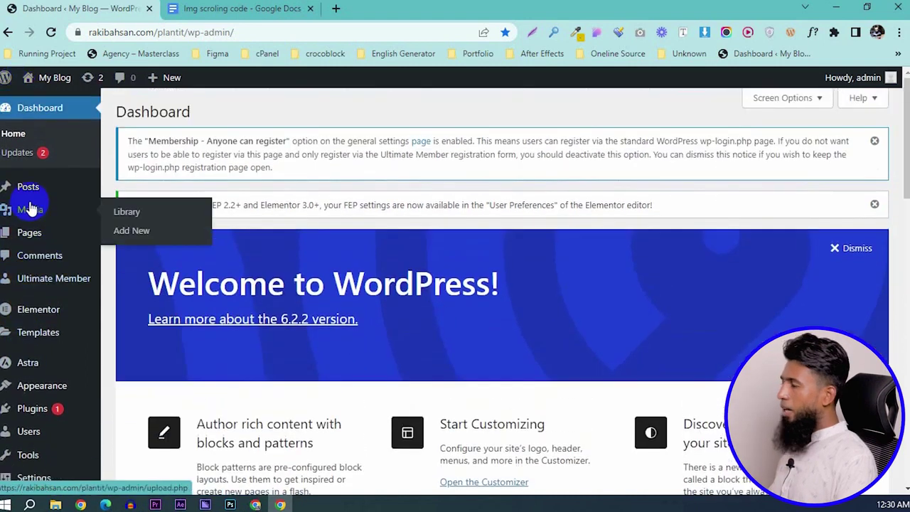
pyautogui.scroll(-2, 32, 249)
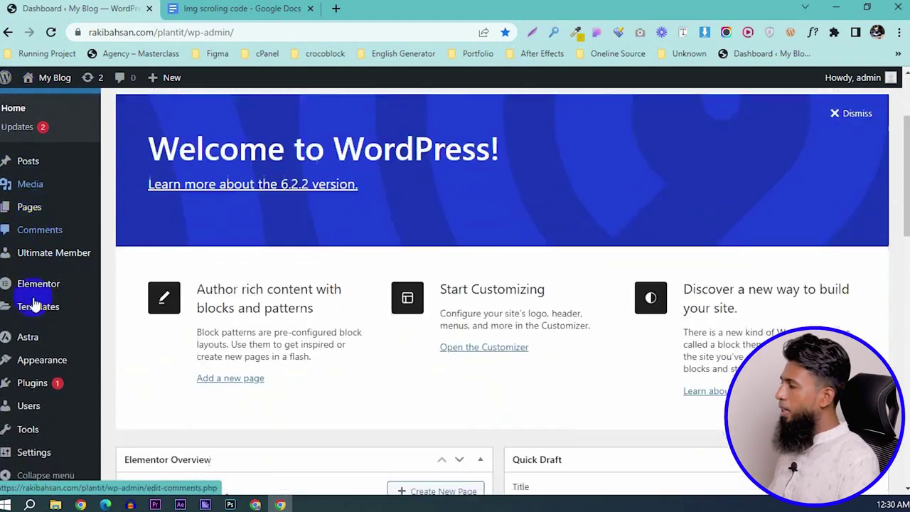
pyautogui.click(33, 384)
pyautogui.rightClick(33, 383)
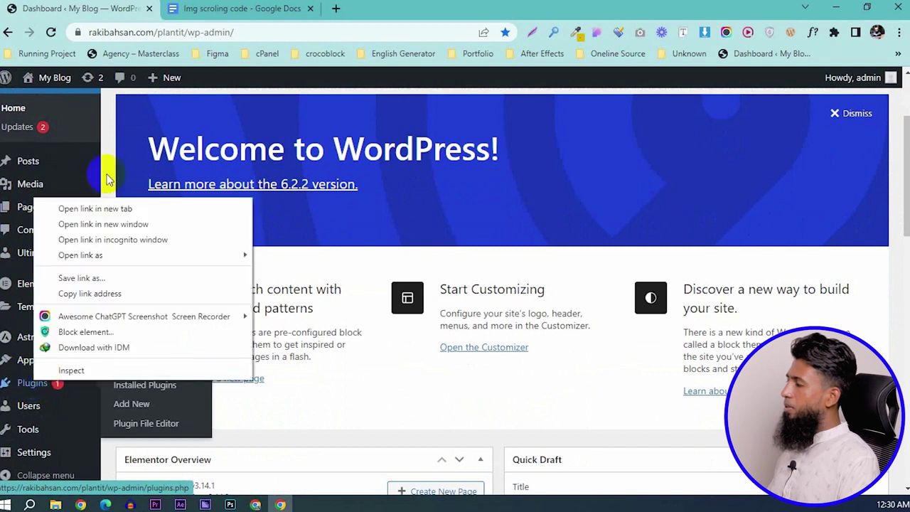
pyautogui.click(108, 207)
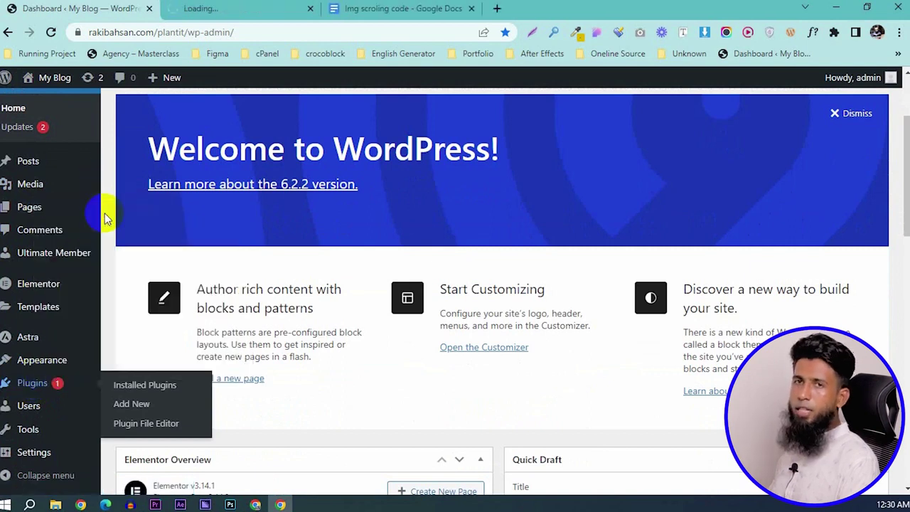
pyautogui.click(234, 7)
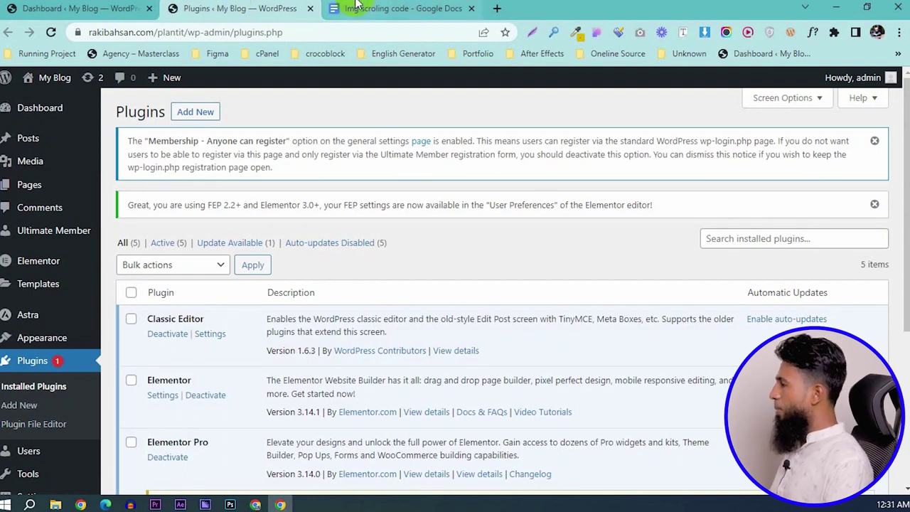
# - Start adding a new plugin and search the plugin directory for "wpcode"
pyautogui.click(194, 112)
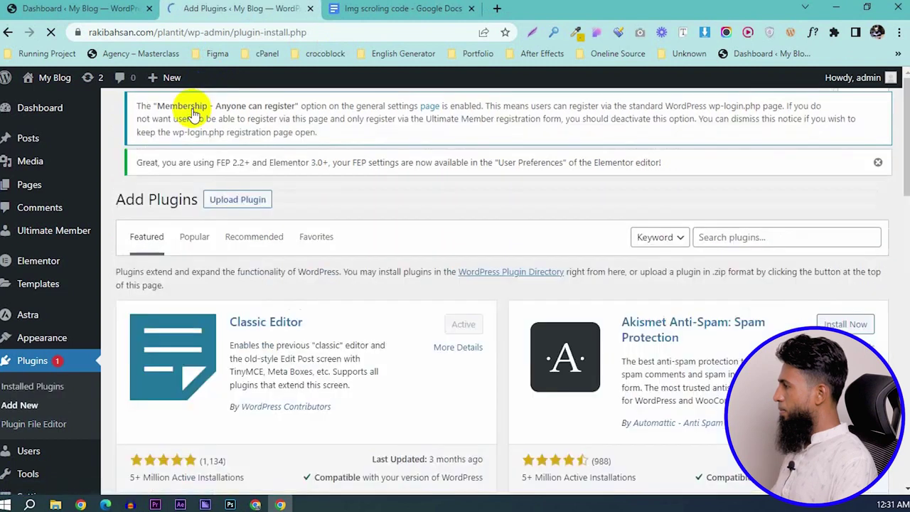
pyautogui.click(733, 253)
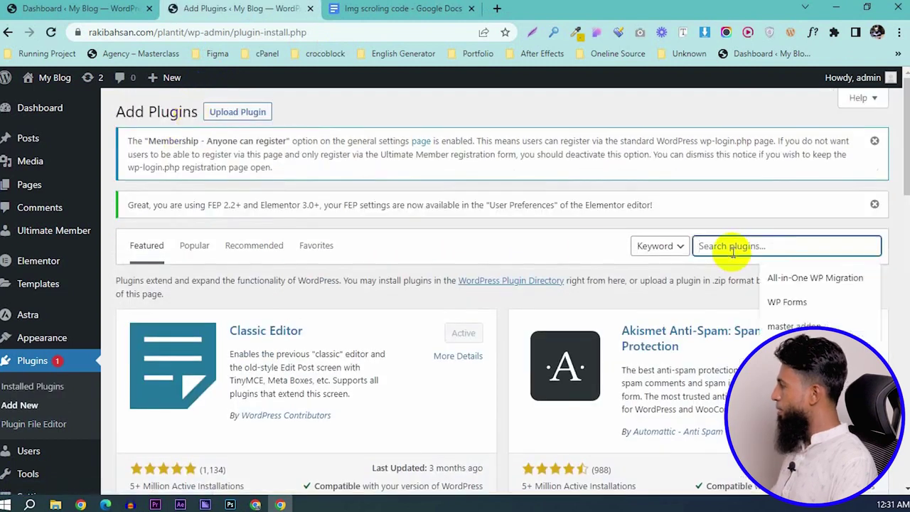
pyautogui.write('wp')
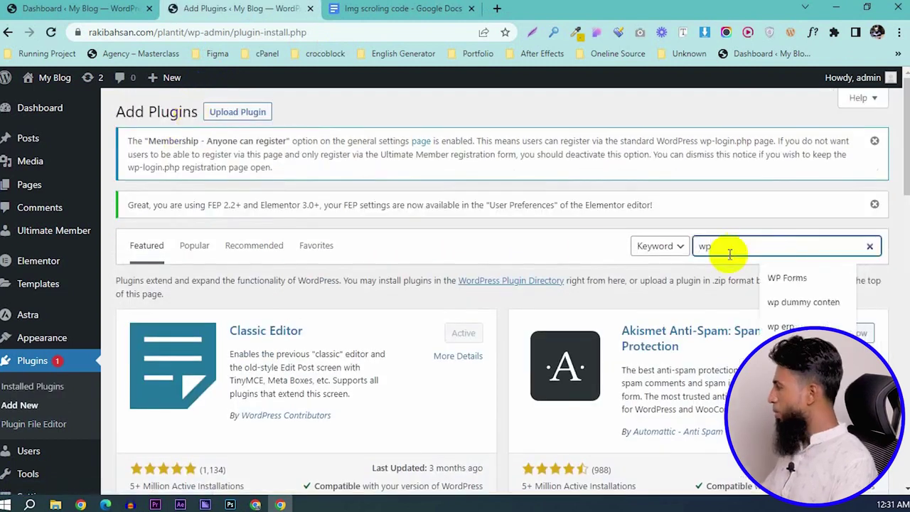
pyautogui.write('c')
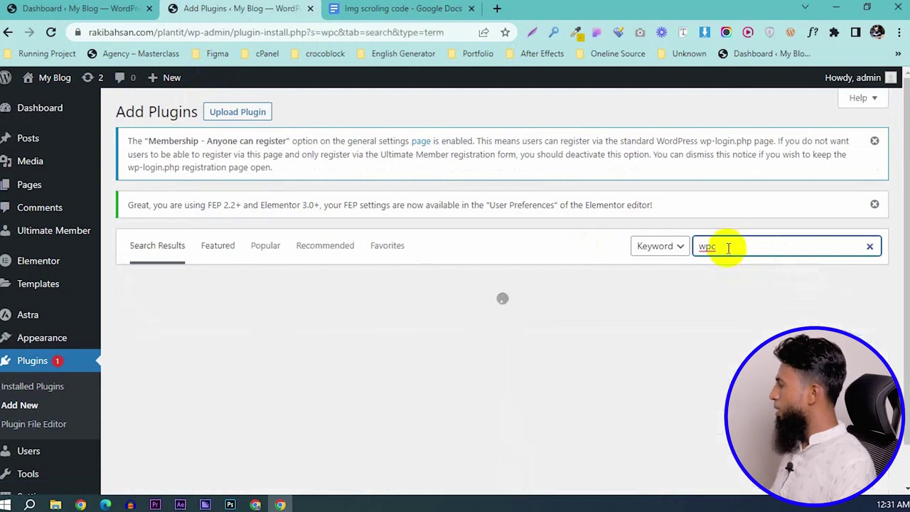
pyautogui.write('ode')
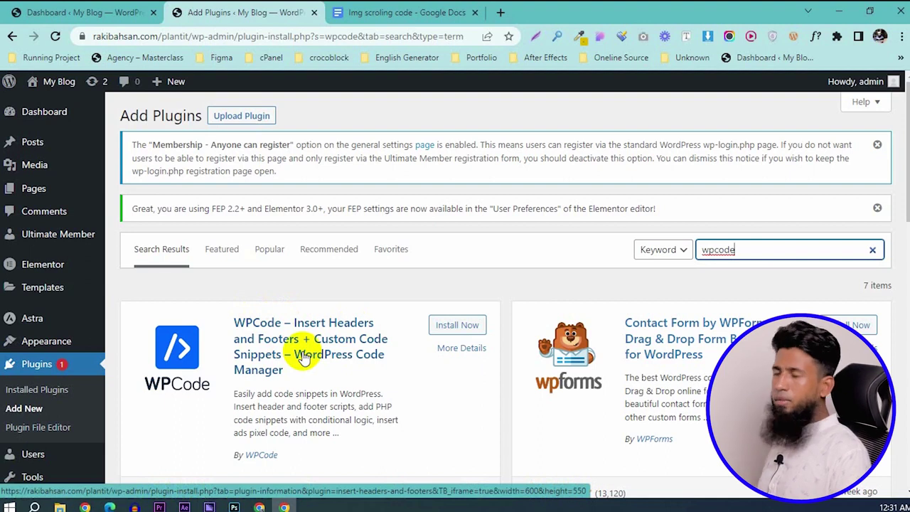
# - Install and activate the WPCode – Insert Headers and Footers plugin, and locate it among the installed plugins
pyautogui.click(457, 327)
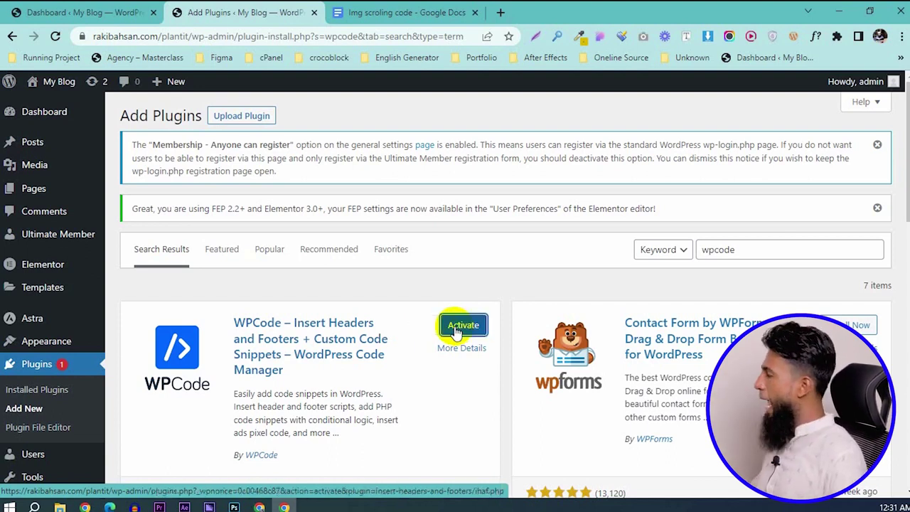
pyautogui.click(457, 329)
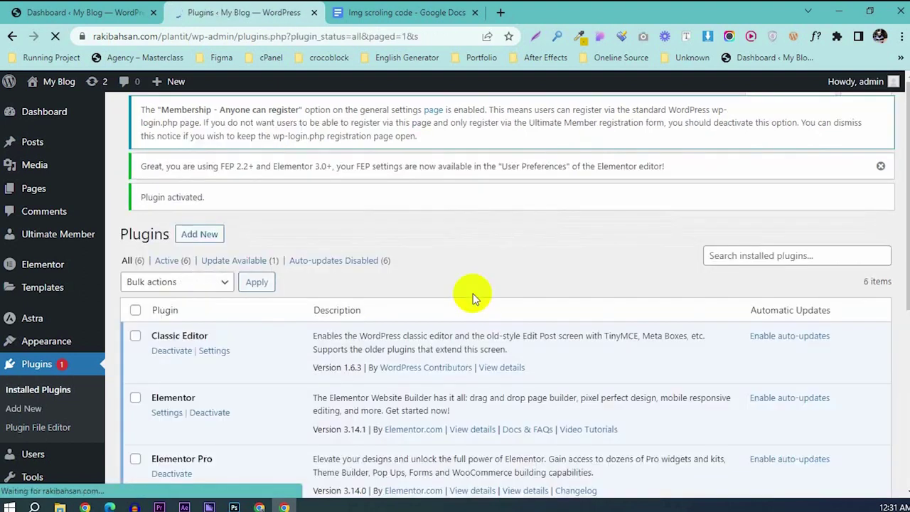
pyautogui.scroll(-5, 151, 348)
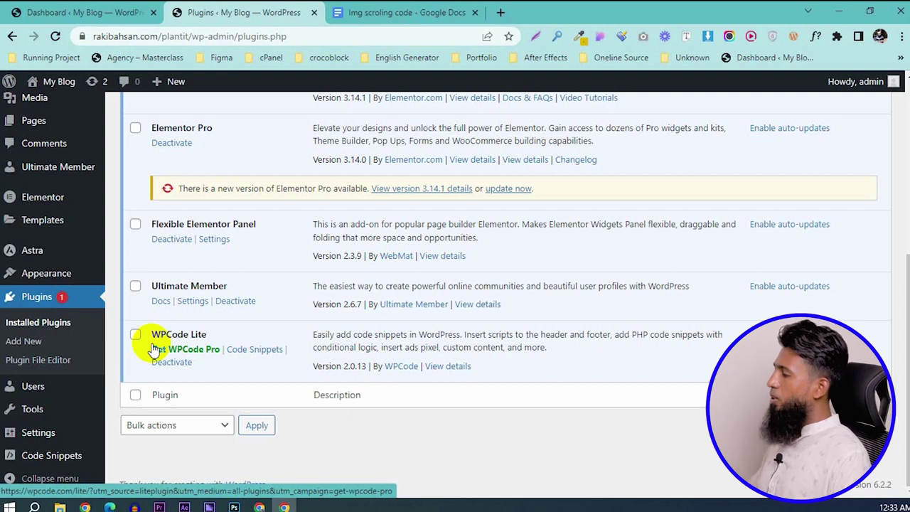
# - Open the Header & Footer page of the Code Snippets plugin
pyautogui.moveTo(43, 432)
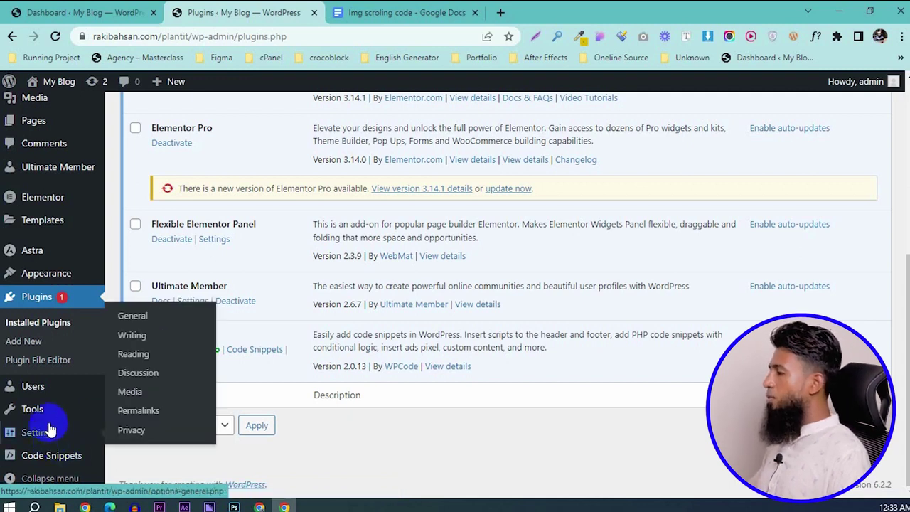
pyautogui.moveTo(39, 460)
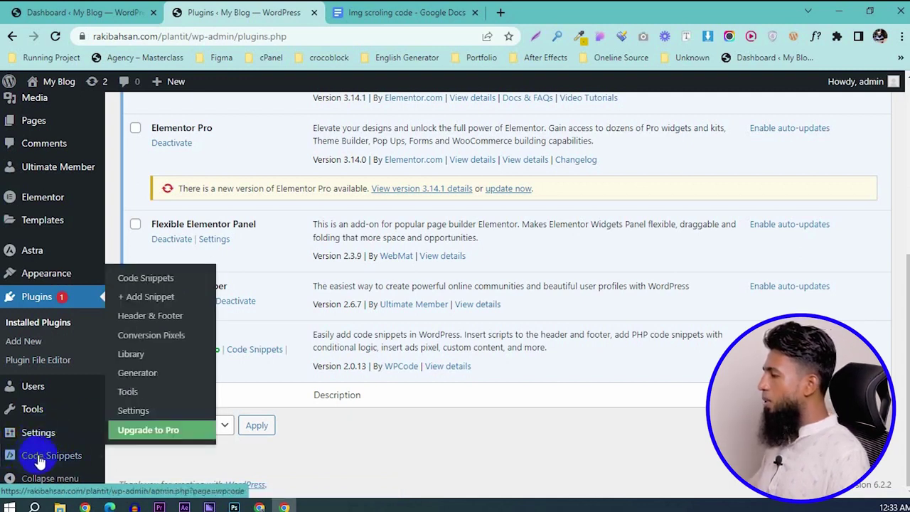
pyautogui.click(142, 321)
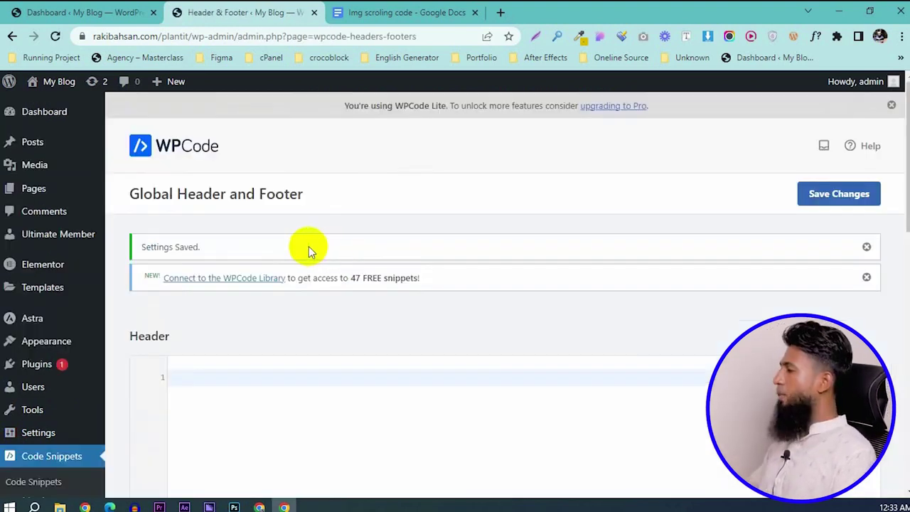
# - Go through the Header, Body and Footer script sections and place the cursor in the empty Footer code box
pyautogui.moveTo(114, 339); pyautogui.dragTo(187, 337)
pyautogui.scroll(-3, 187, 335)
pyautogui.scroll(-1, 187, 336)
pyautogui.moveTo(125, 344); pyautogui.dragTo(184, 359)
pyautogui.scroll(-3, 184, 359)
pyautogui.moveTo(123, 415); pyautogui.dragTo(174, 406)
pyautogui.scroll(-3, 235, 402)
pyautogui.click(228, 257)
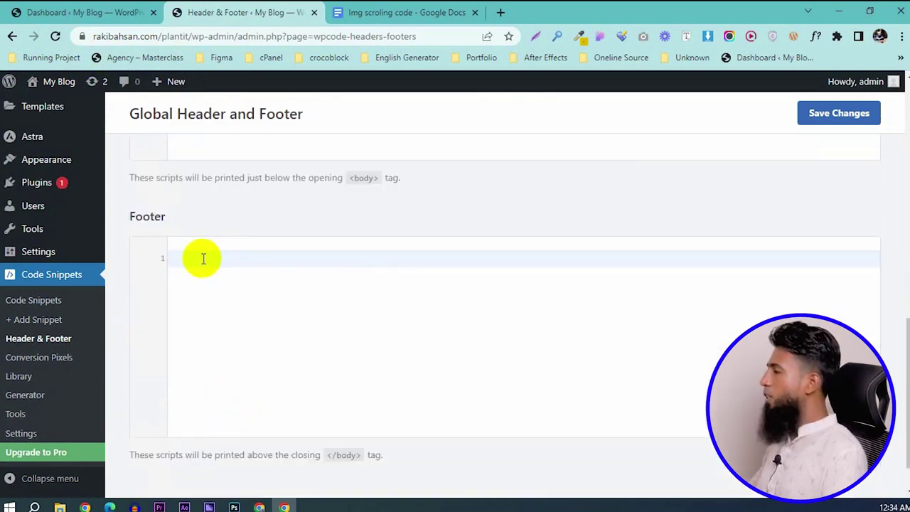
# - Copy the complete JS script block from the "Img scroling code" Google Docs document
pyautogui.click(374, 12)
pyautogui.scroll(-5, 217, 287)
pyautogui.scroll(1, 213, 242)
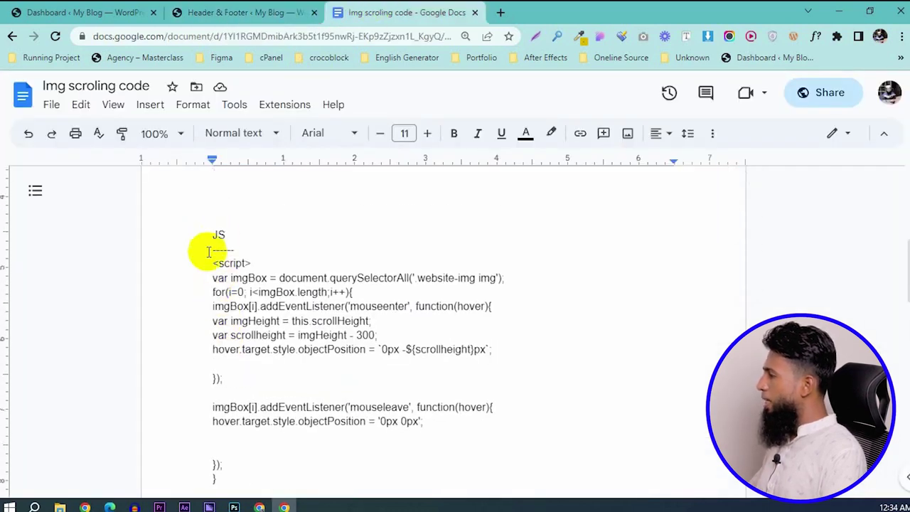
pyautogui.moveTo(207, 264); pyautogui.dragTo(212, 284)
pyautogui.rightClick(226, 297)
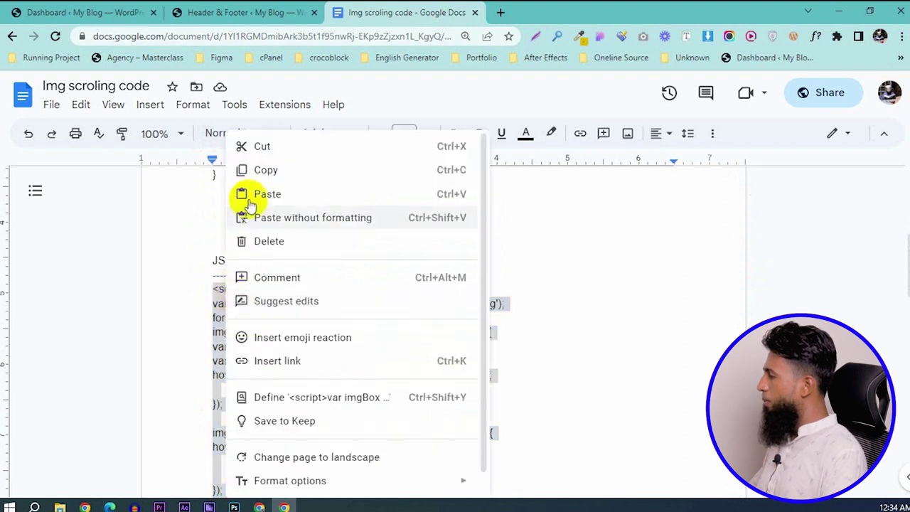
pyautogui.click(245, 169)
# - Paste the copied script into the Footer code box of the WPCode Header & Footer page and save the changes
pyautogui.click(229, 11)
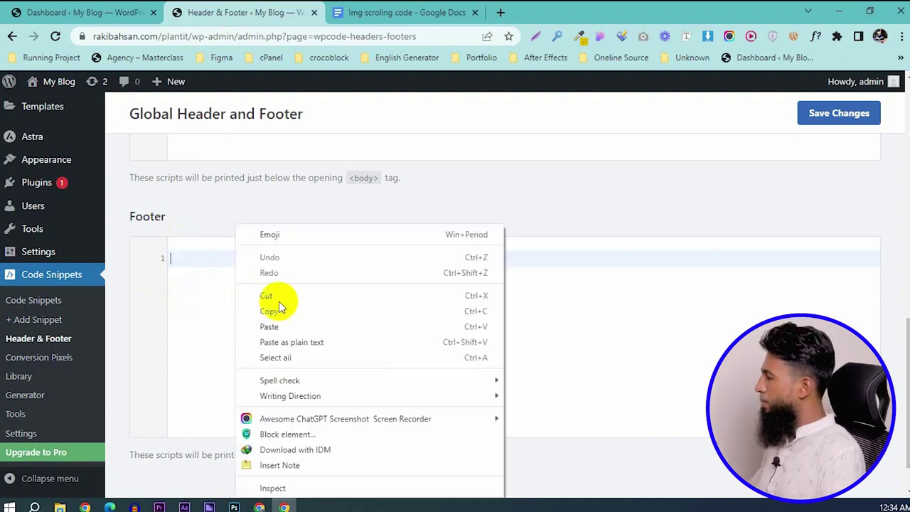
pyautogui.rightClick(235, 260)
pyautogui.click(283, 328)
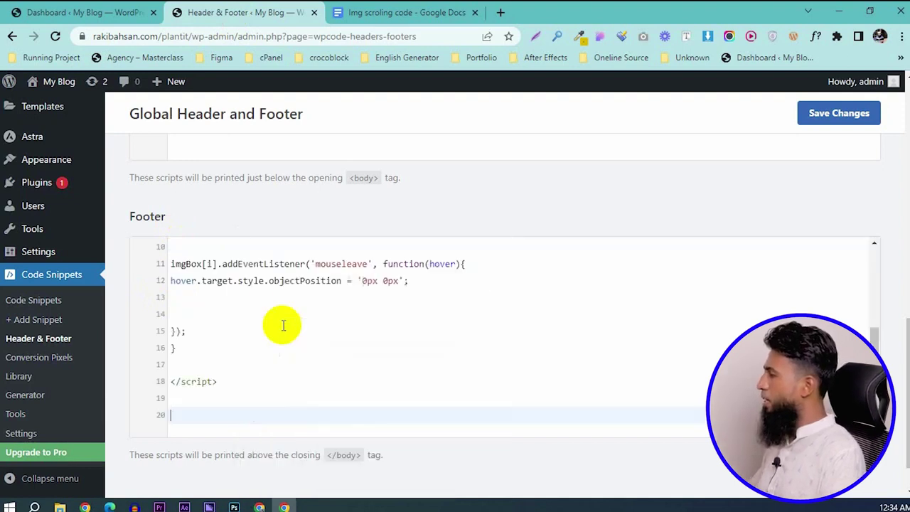
pyautogui.click(819, 122)
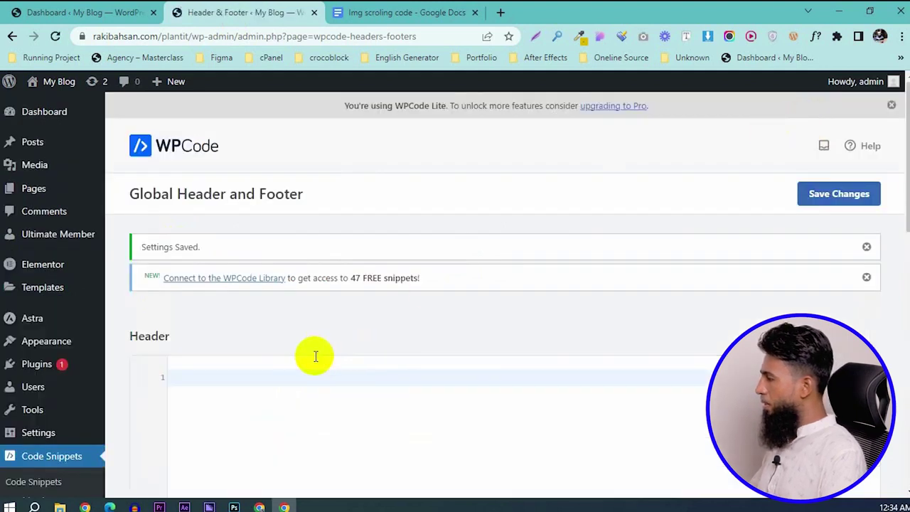
pyautogui.scroll(-2, 310, 358)
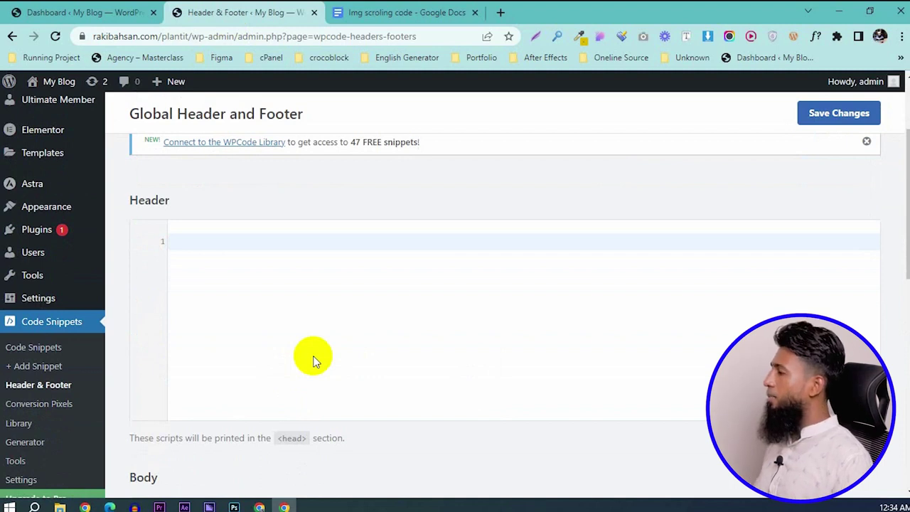
pyautogui.scroll(2, 132, 138)
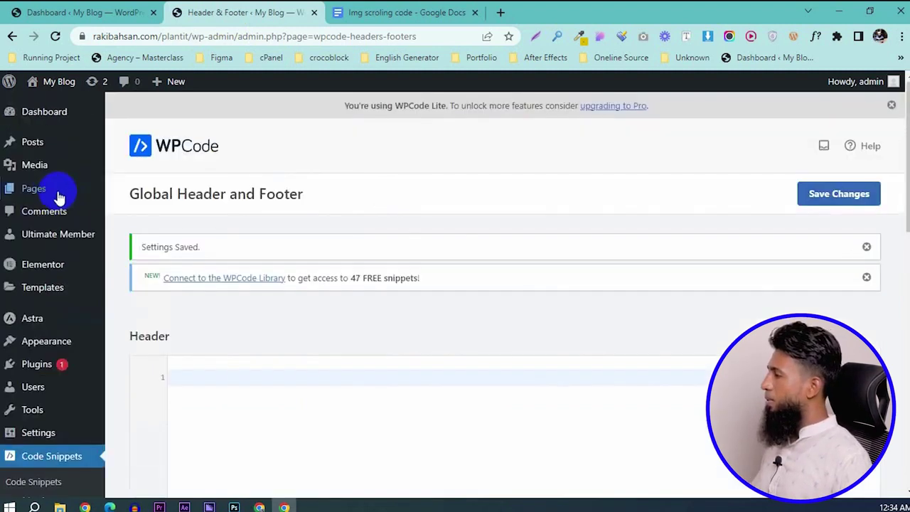
# - Create a new WordPress page and title it "portfolio"
pyautogui.click(57, 191)
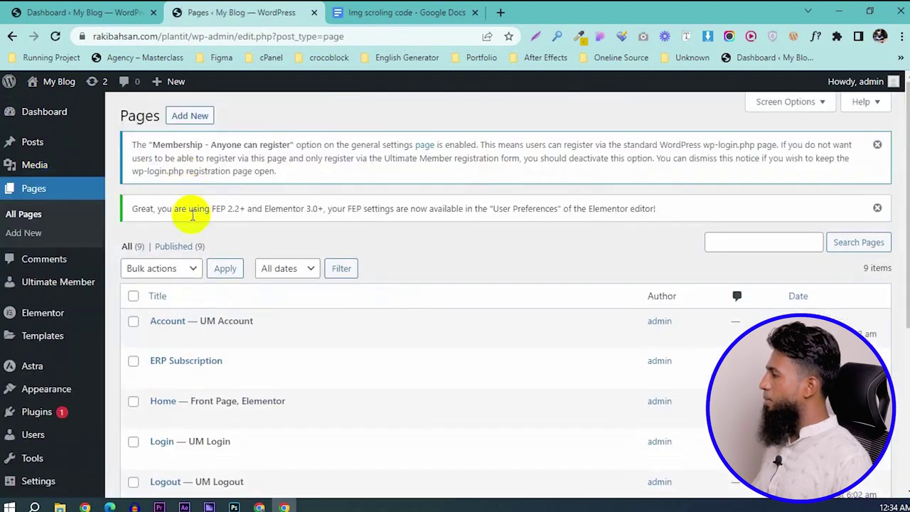
pyautogui.click(190, 115)
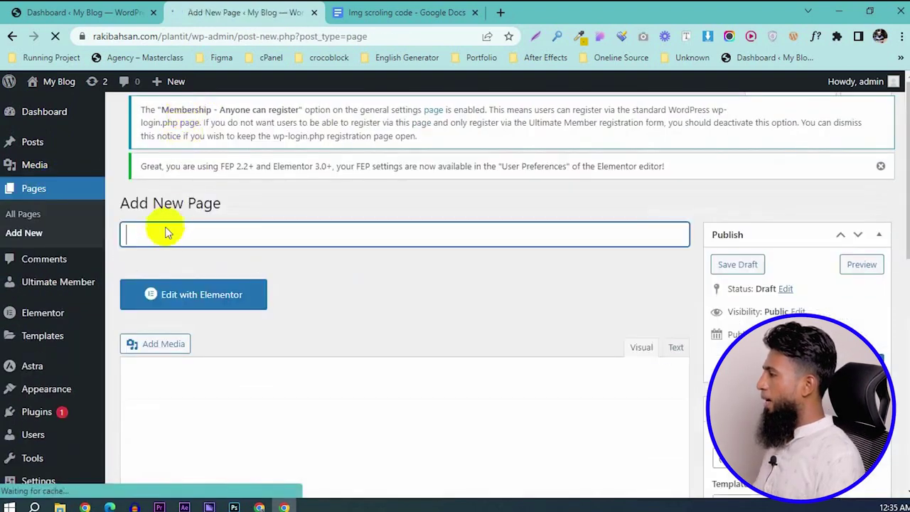
pyautogui.click(166, 253)
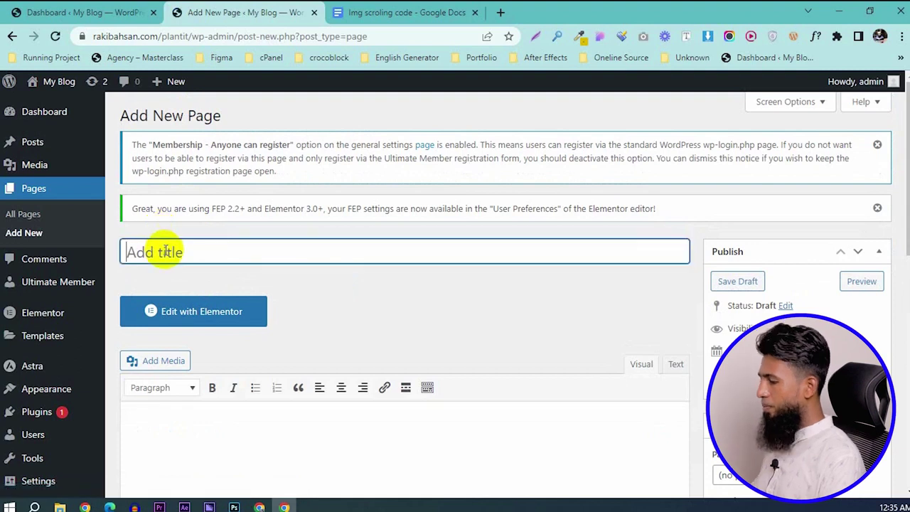
pyautogui.write('pr')
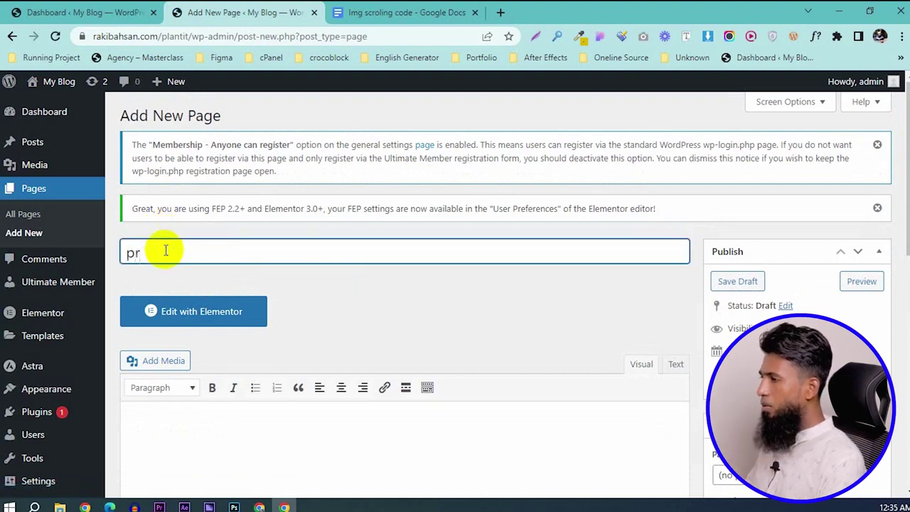
pyautogui.write('o')
pyautogui.press('BackSpace')
pyautogui.press('BackSpace')
pyautogui.press('BackSpace')
pyautogui.write('portfolio')
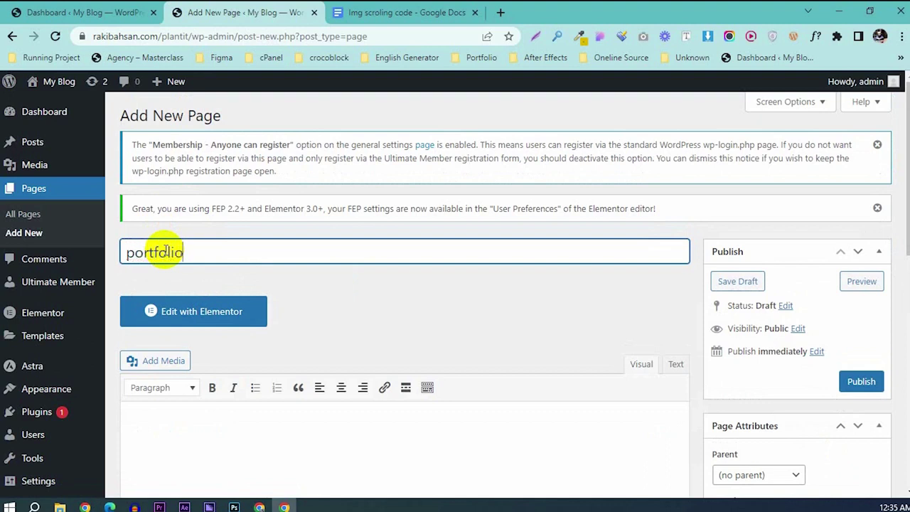
# - Set the portfolio page's template to Elementor Canvas and publish the page
pyautogui.scroll(-3, 675, 292)
pyautogui.click(803, 317)
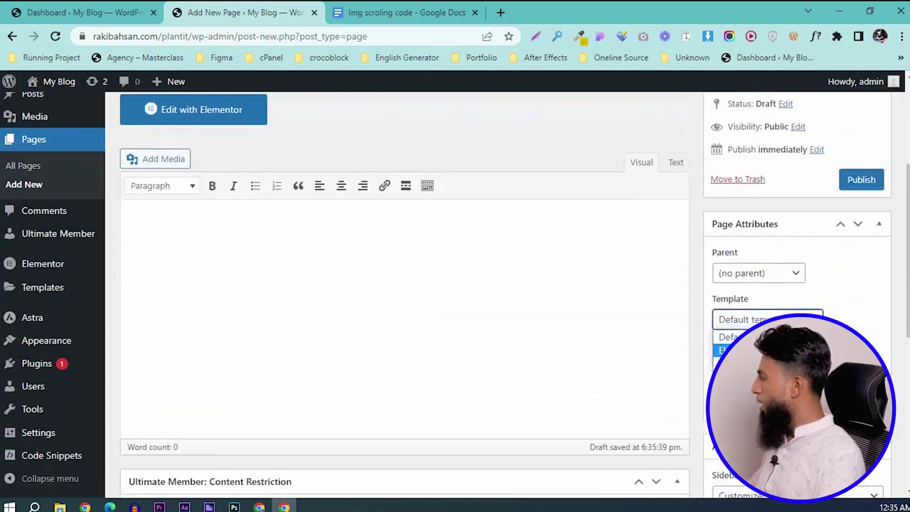
pyautogui.click(753, 349)
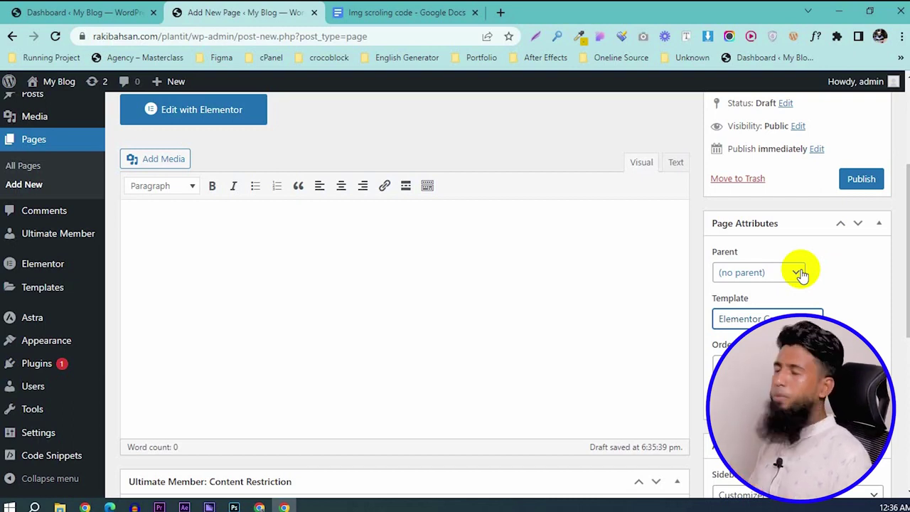
pyautogui.click(860, 180)
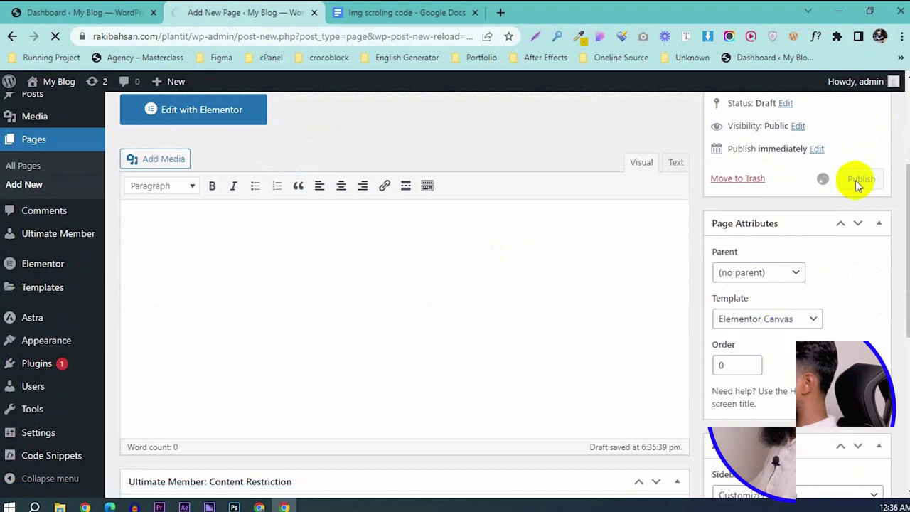
pyautogui.scroll(-2, 225, 222)
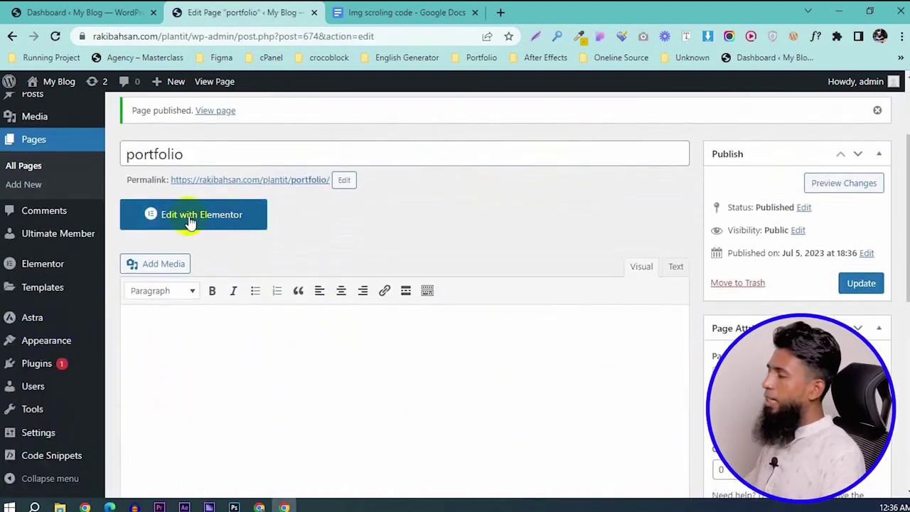
# - Open the portfolio page in Elementor and add a container with the single vertical-direction structure
pyautogui.click(193, 221)
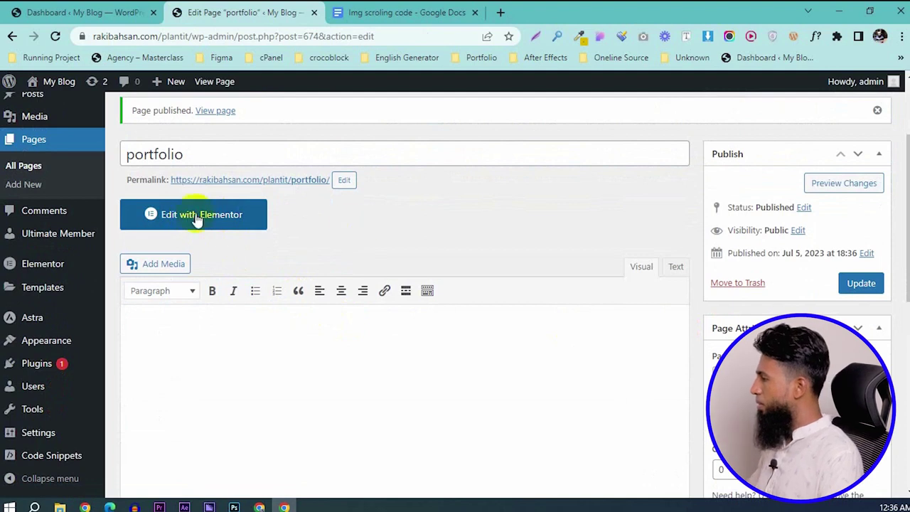
pyautogui.click(196, 217)
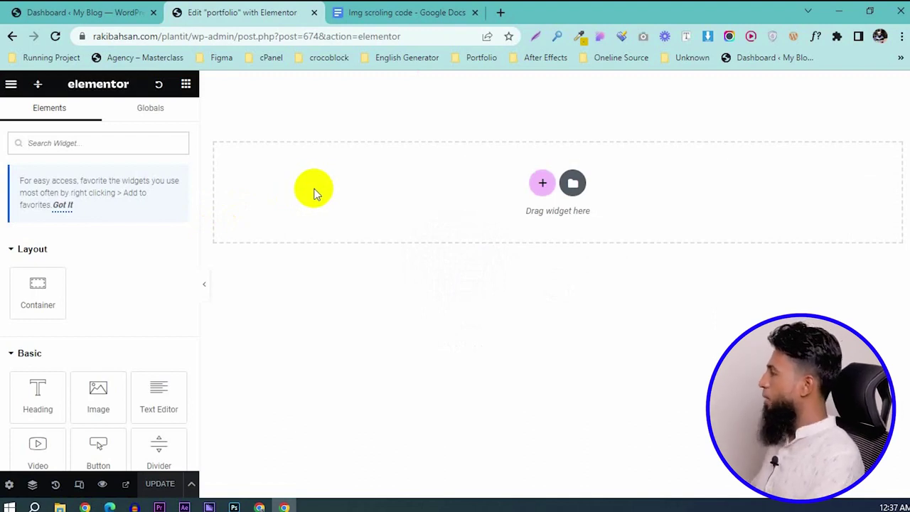
pyautogui.click(537, 184)
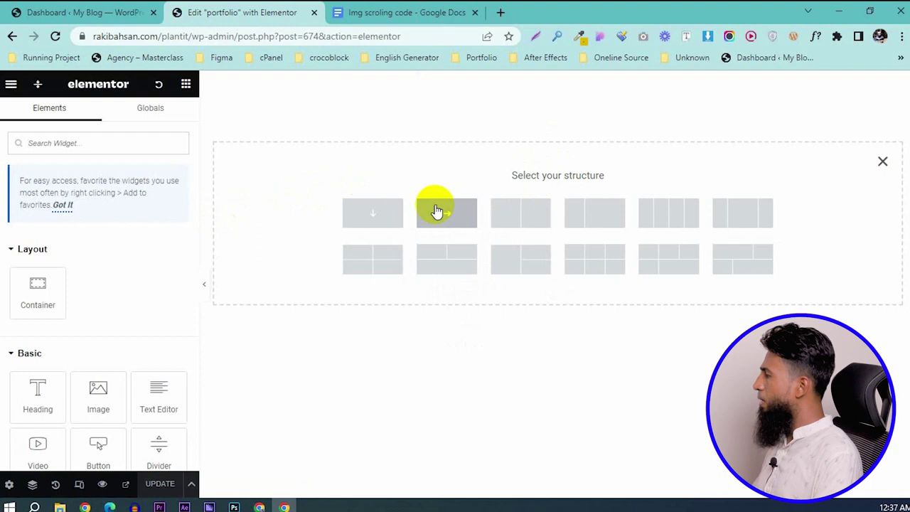
pyautogui.click(391, 214)
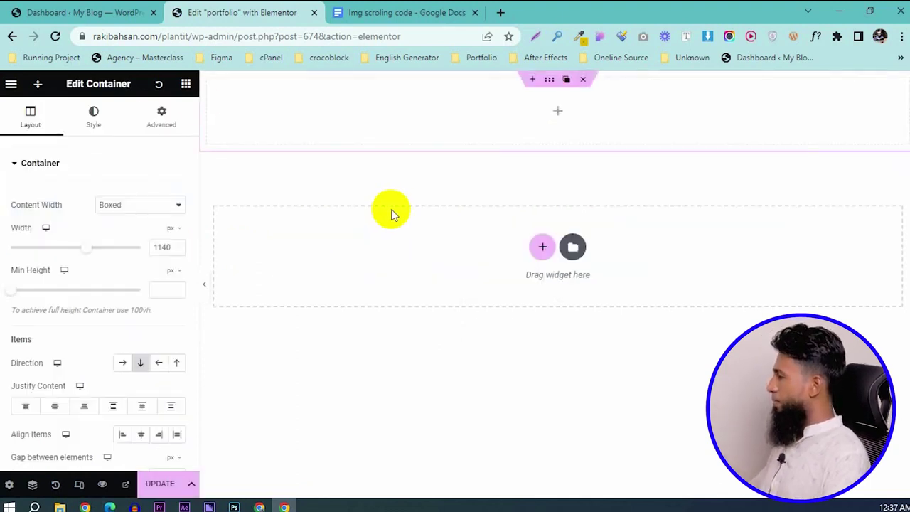
# - Nest a container inside the new container and duplicate it twice to get three inner containers
pyautogui.click(186, 85)
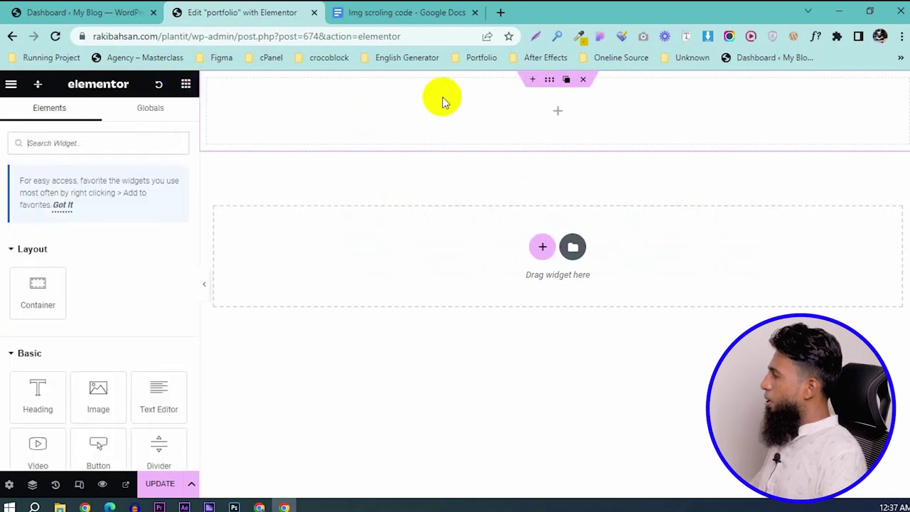
pyautogui.moveTo(45, 293); pyautogui.dragTo(320, 107)
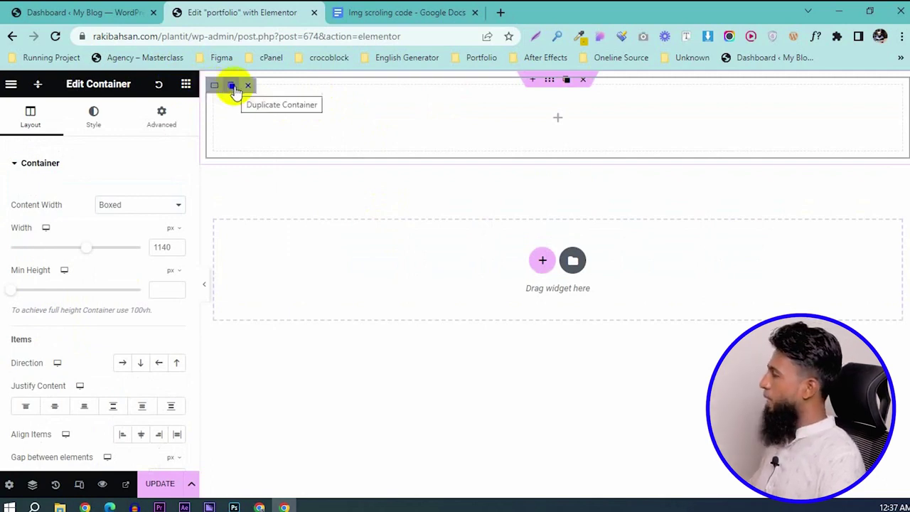
pyautogui.click(232, 86)
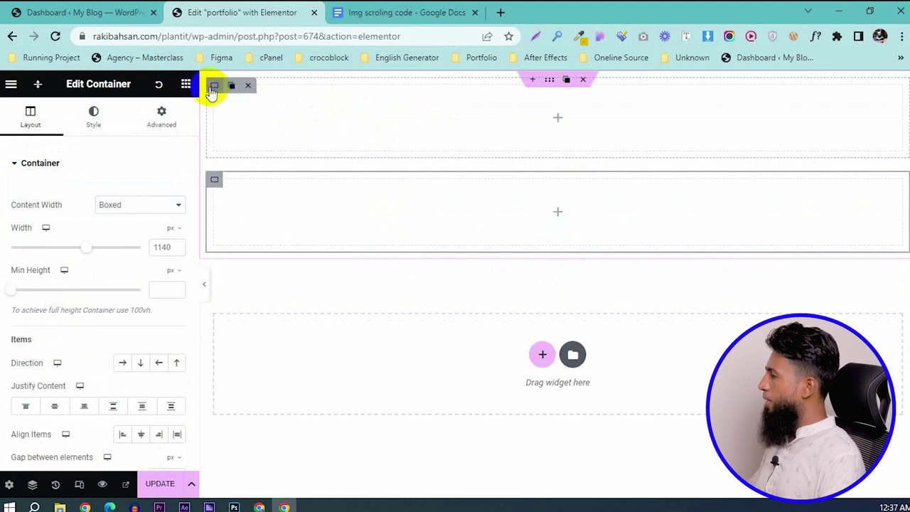
pyautogui.rightClick(213, 88)
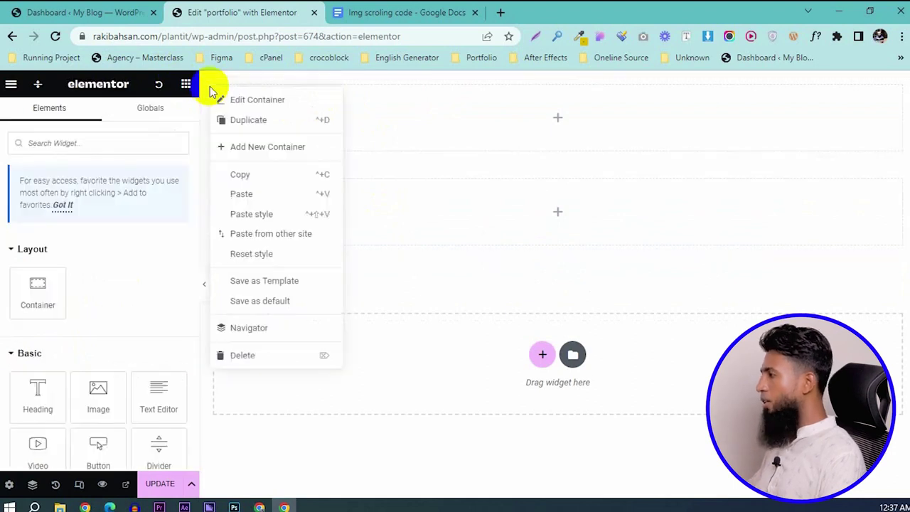
pyautogui.click(263, 126)
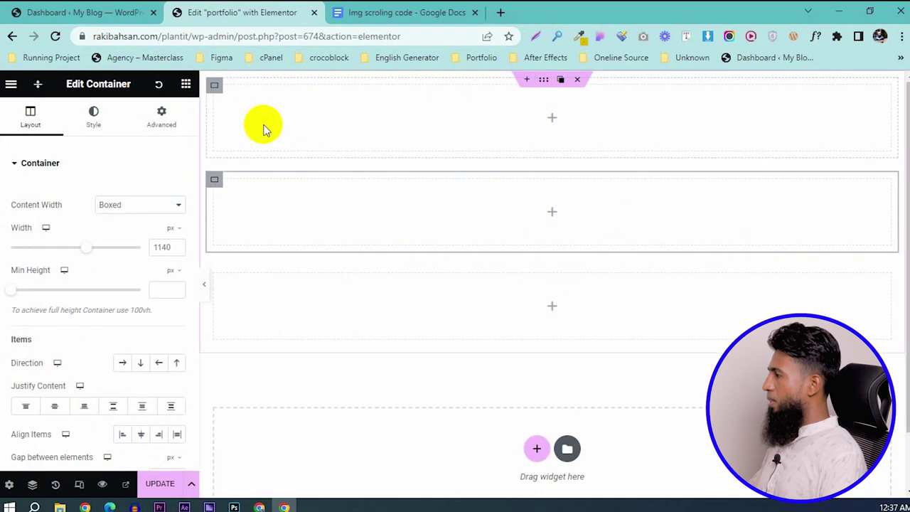
# - Set the outer container's item direction to Row - horizontal so the three inner containers sit side by side
pyautogui.rightClick(214, 87)
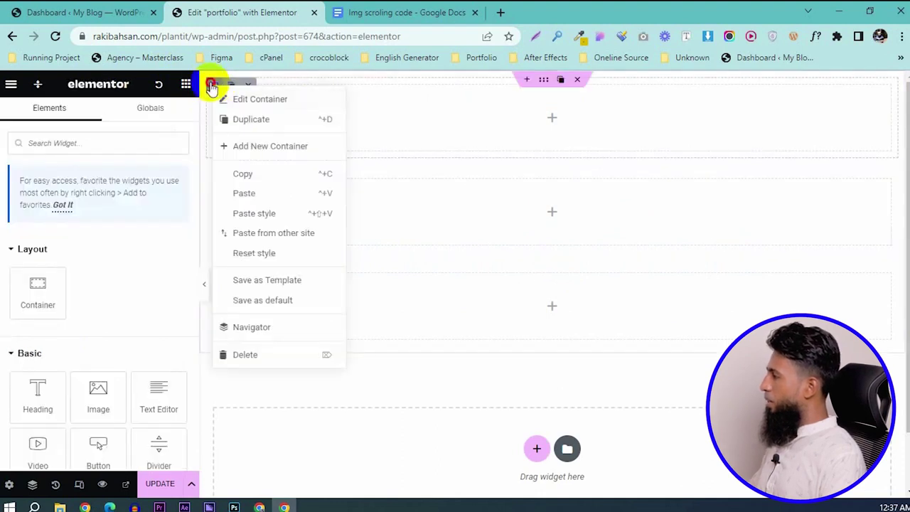
pyautogui.click(258, 98)
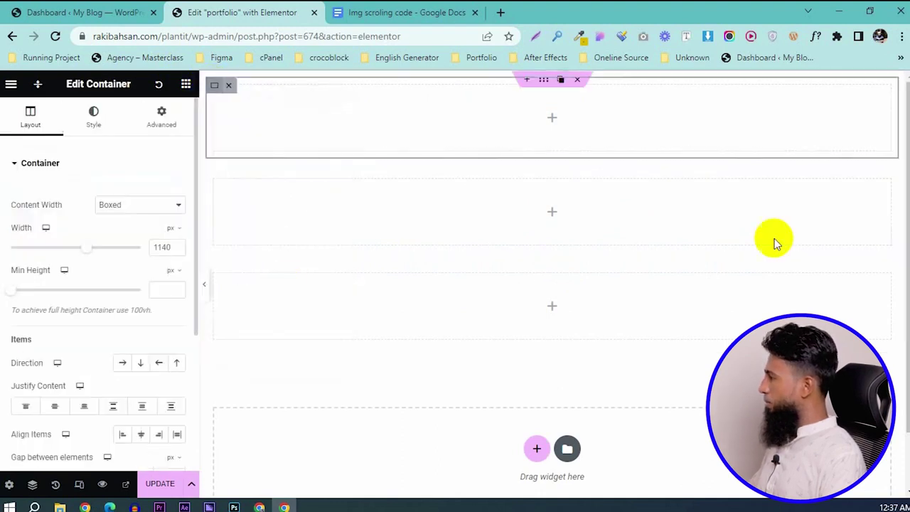
pyautogui.click(545, 81)
pyautogui.scroll(-1, 121, 335)
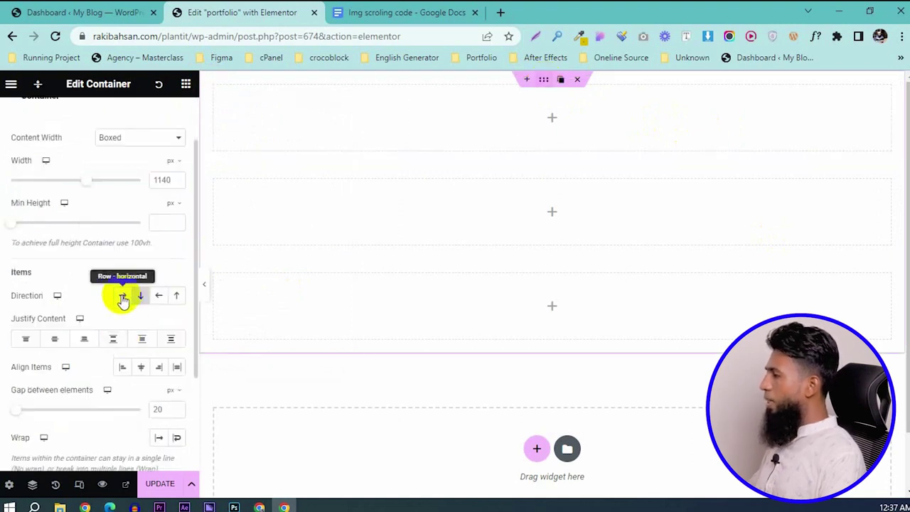
pyautogui.click(122, 296)
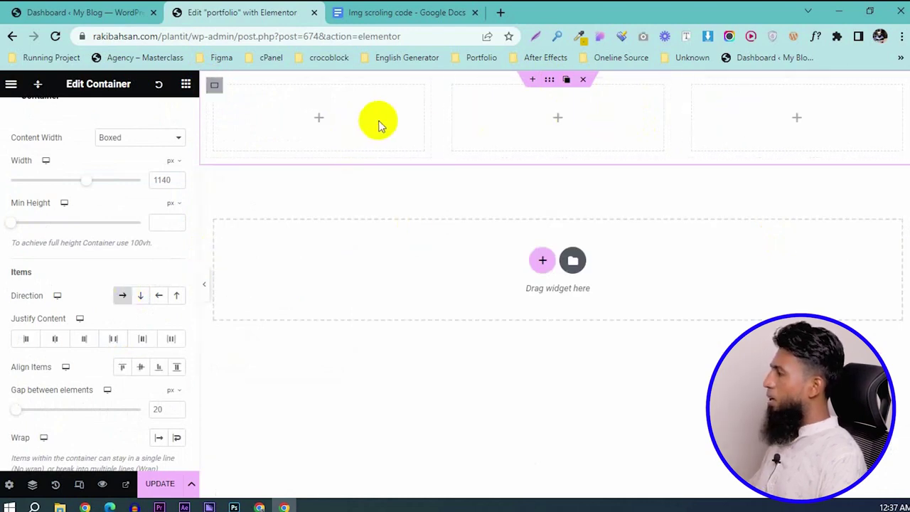
# - Place an Image widget in each of the three inner containers
pyautogui.rightClick(214, 92)
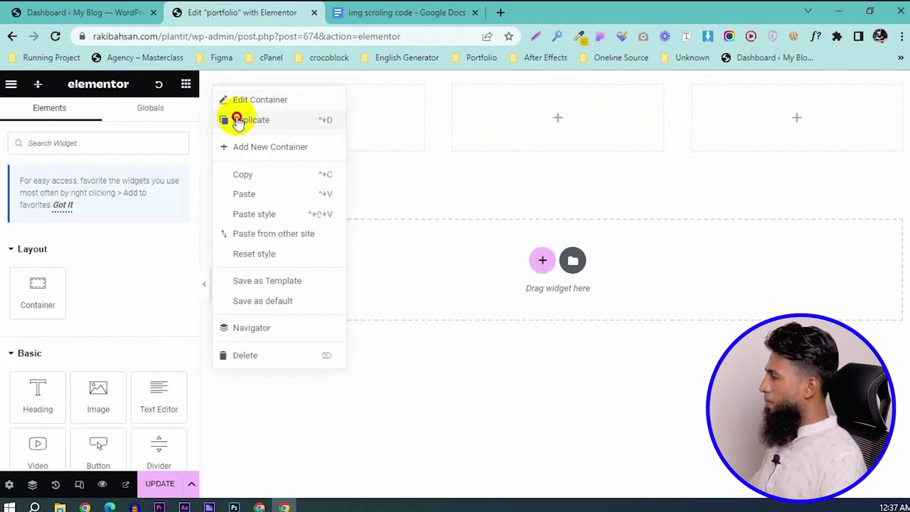
pyautogui.click(205, 166)
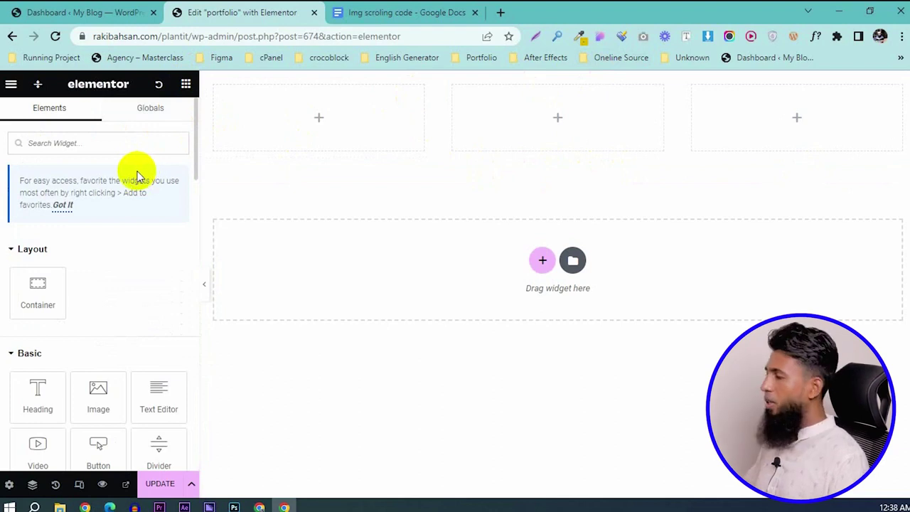
pyautogui.scroll(-1, 110, 331)
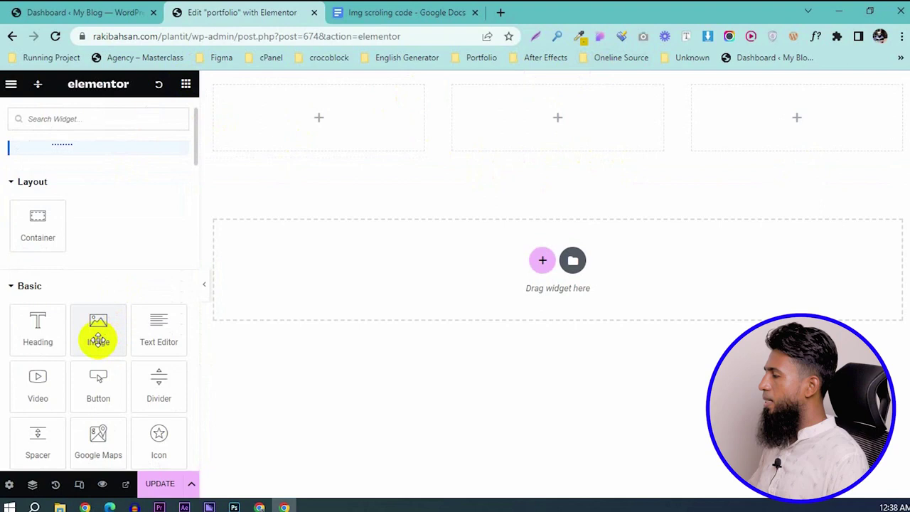
pyautogui.moveTo(97, 339); pyautogui.dragTo(351, 130)
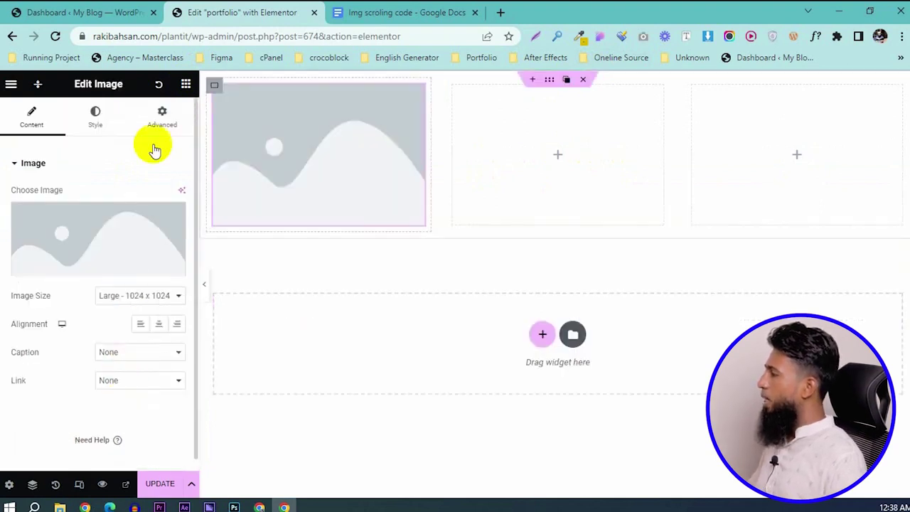
pyautogui.click(186, 84)
pyautogui.moveTo(98, 391); pyautogui.dragTo(481, 133)
pyautogui.click(186, 84)
pyautogui.moveTo(99, 391); pyautogui.dragTo(747, 155)
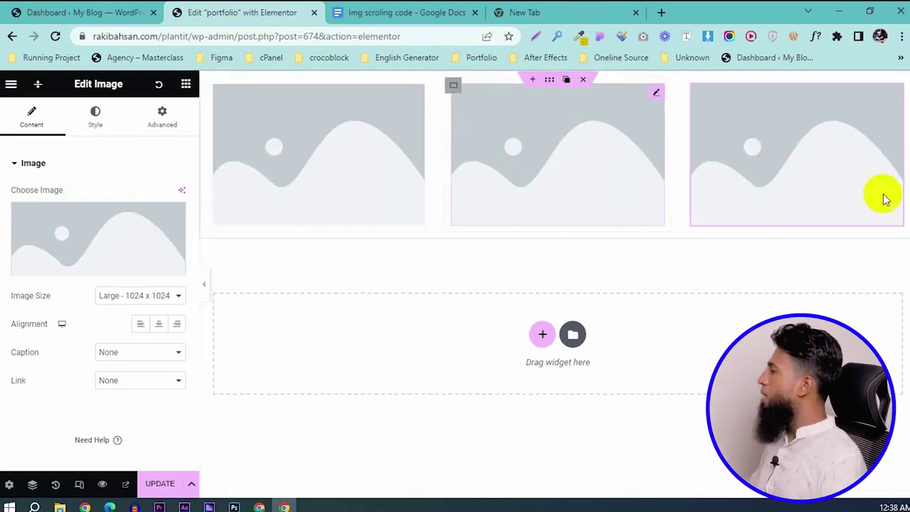
# - Load the /agency/ page of the personal portfolio domain in the empty browser tab
pyautogui.click(577, 10)
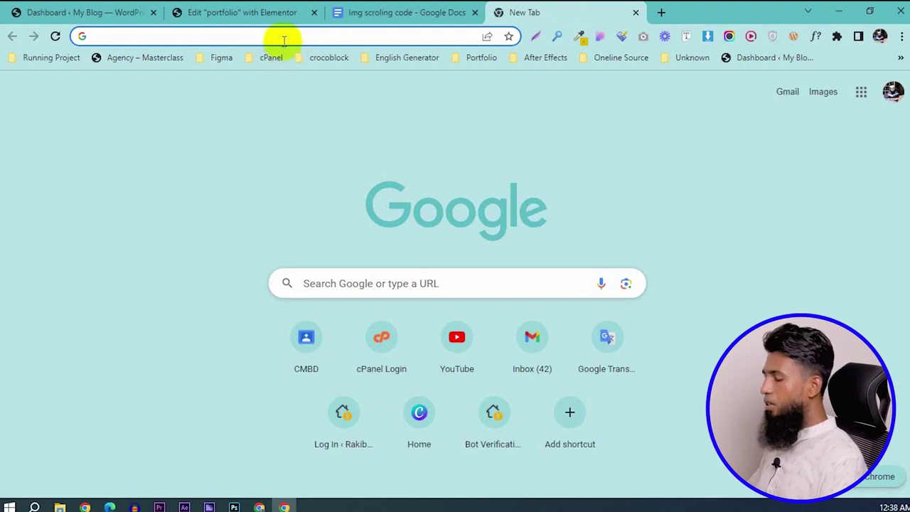
pyautogui.write('rakibahsan.com')
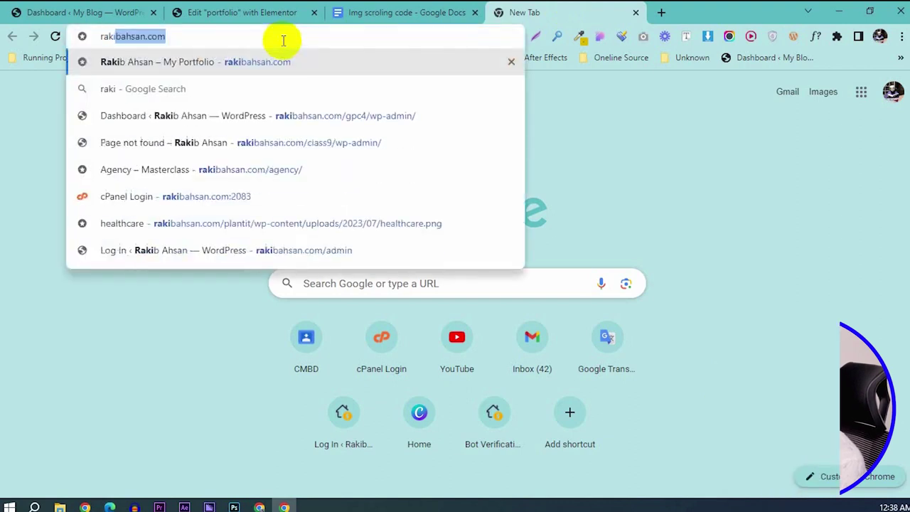
pyautogui.press('Right')
pyautogui.write('/agency/')
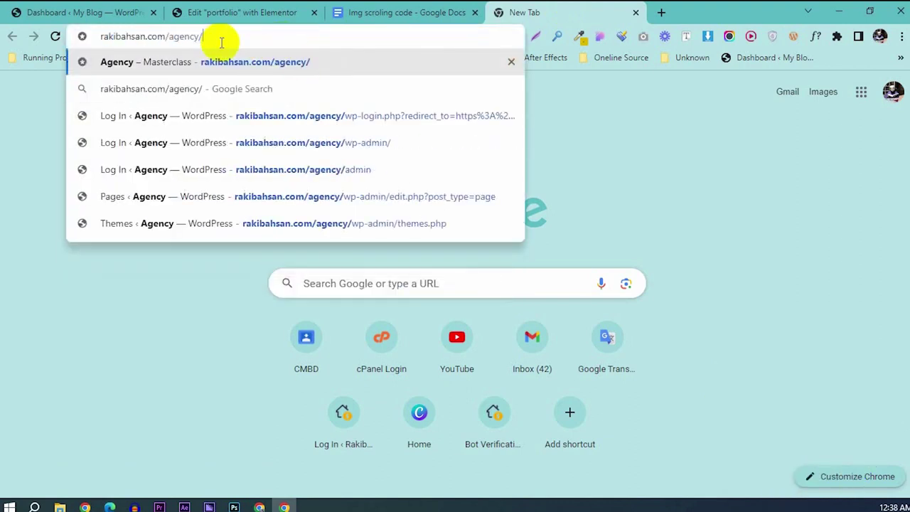
pyautogui.press('Return')
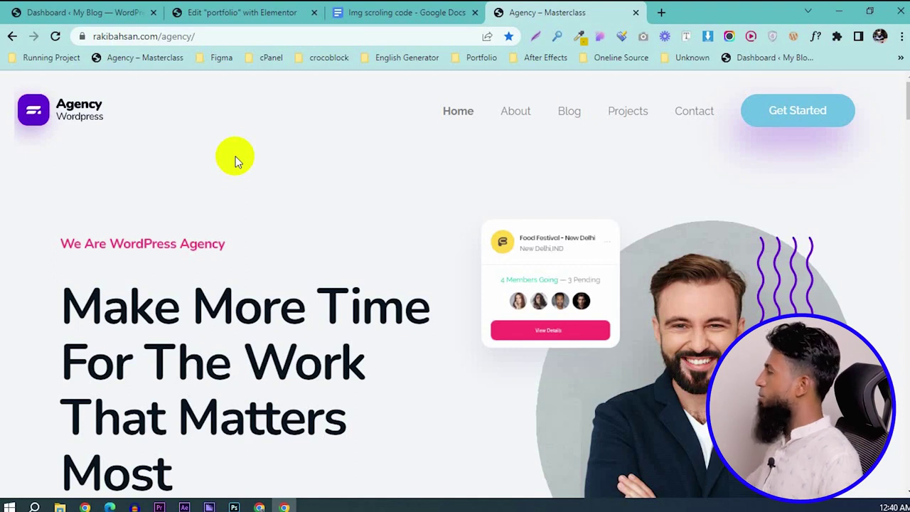
# - Capture the whole Agency page as a full-page screenshot with GoFullPage and download it as a PNG
pyautogui.click(643, 37)
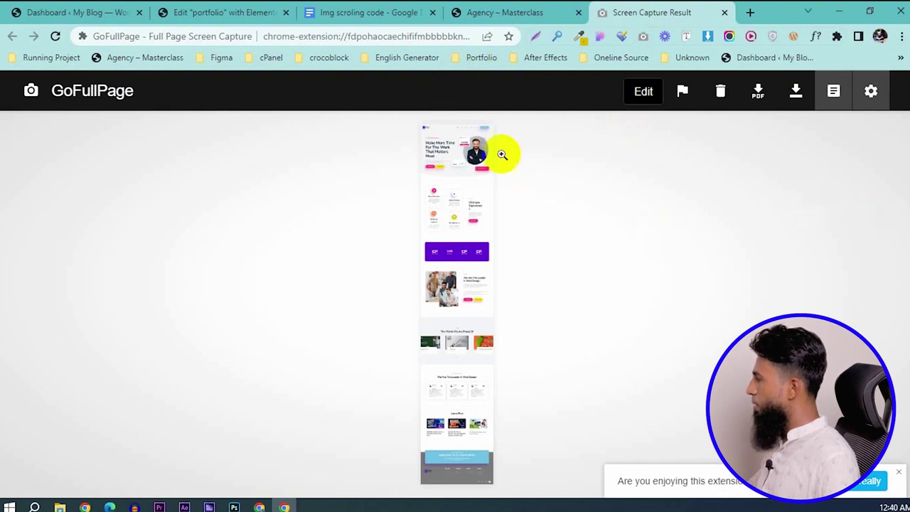
pyautogui.click(466, 193)
pyautogui.scroll(8, 428, 288)
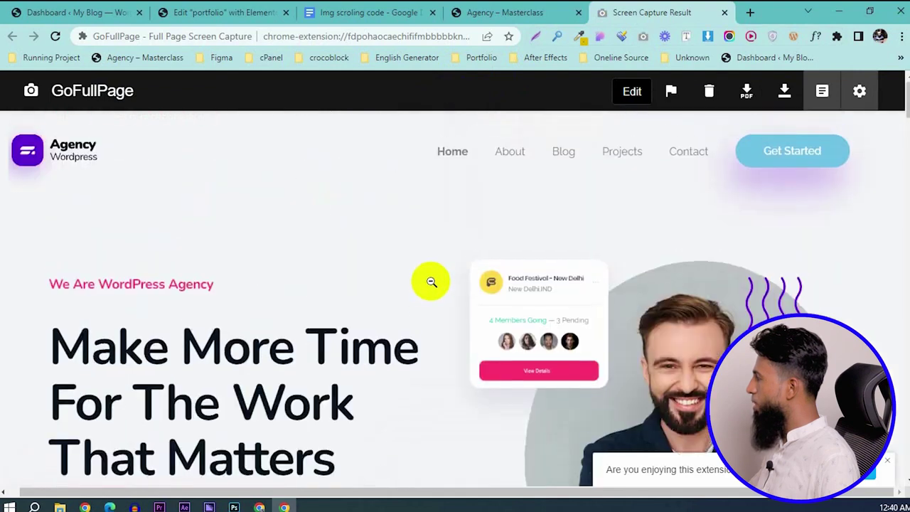
pyautogui.scroll(-15, 455, 299)
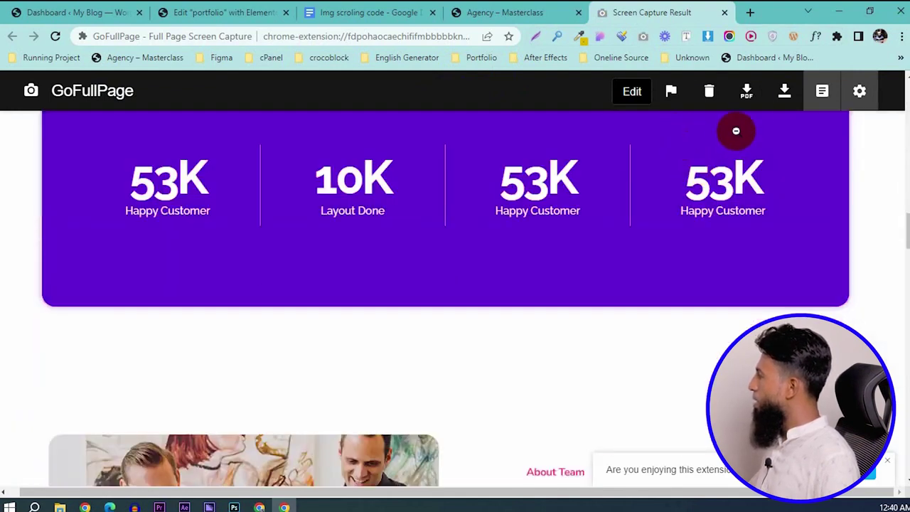
pyautogui.click(783, 93)
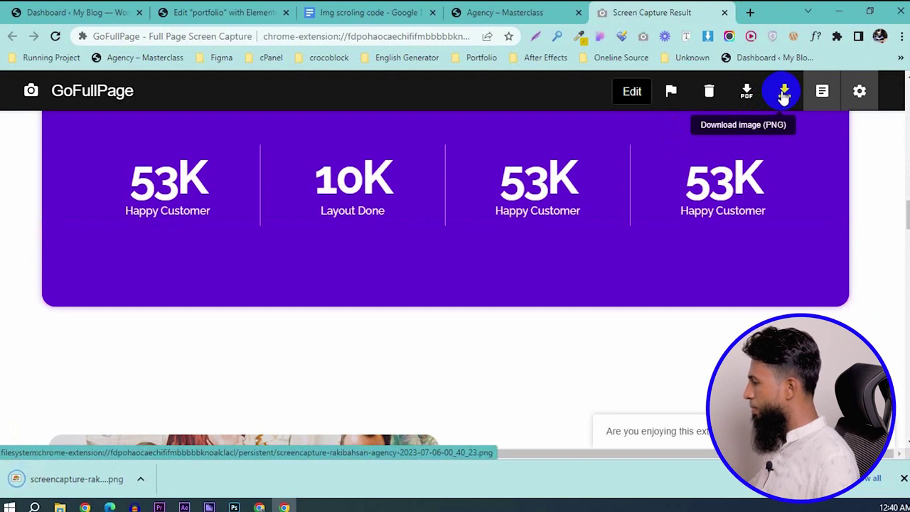
# - Back in the Elementor editor, upload the downloaded agency screenshot into the first column's Image widget and set its image size to Full
pyautogui.click(528, 9)
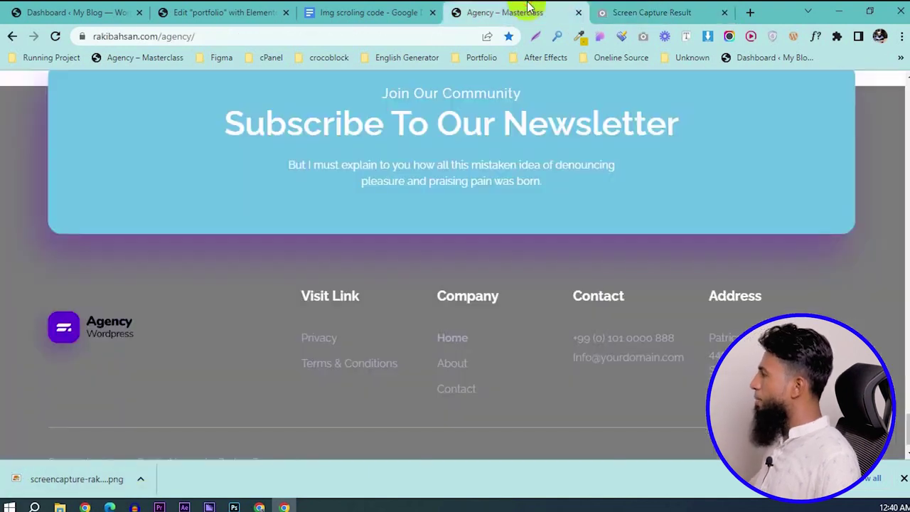
pyautogui.click(316, 11)
pyautogui.click(217, 9)
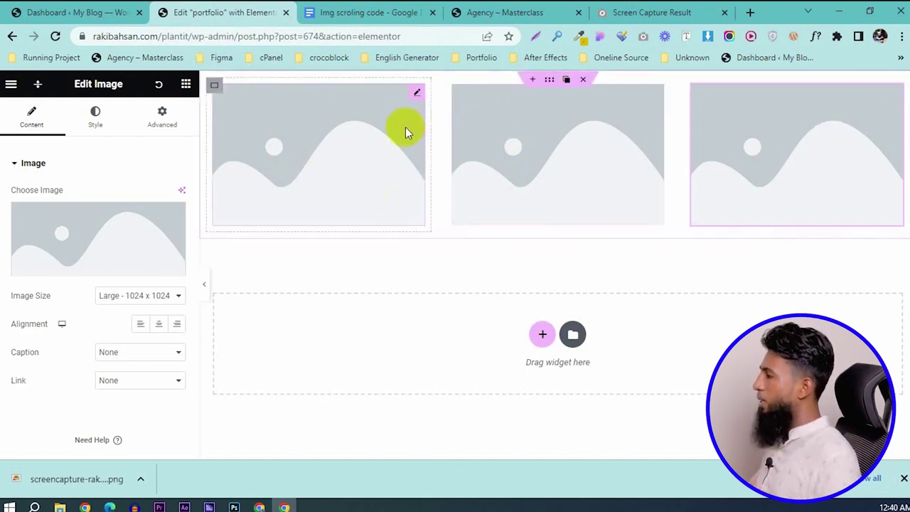
pyautogui.moveTo(85, 261)
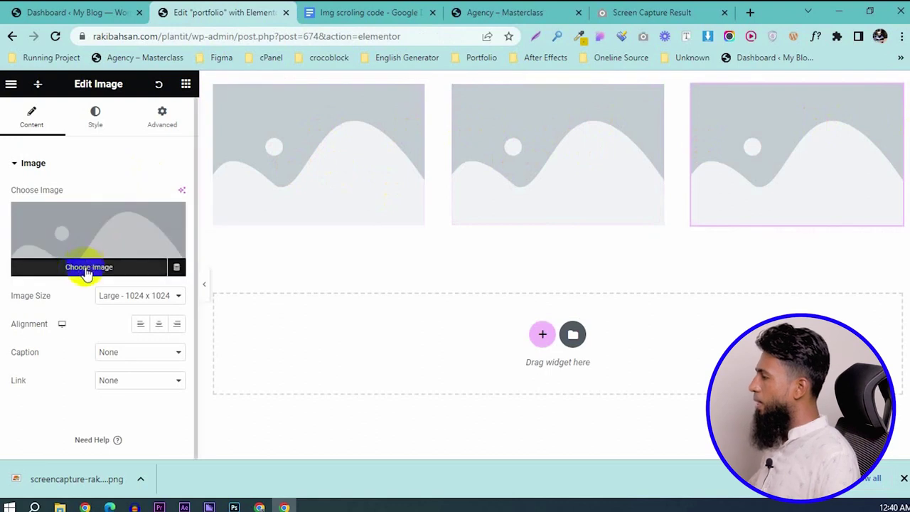
pyautogui.click(85, 269)
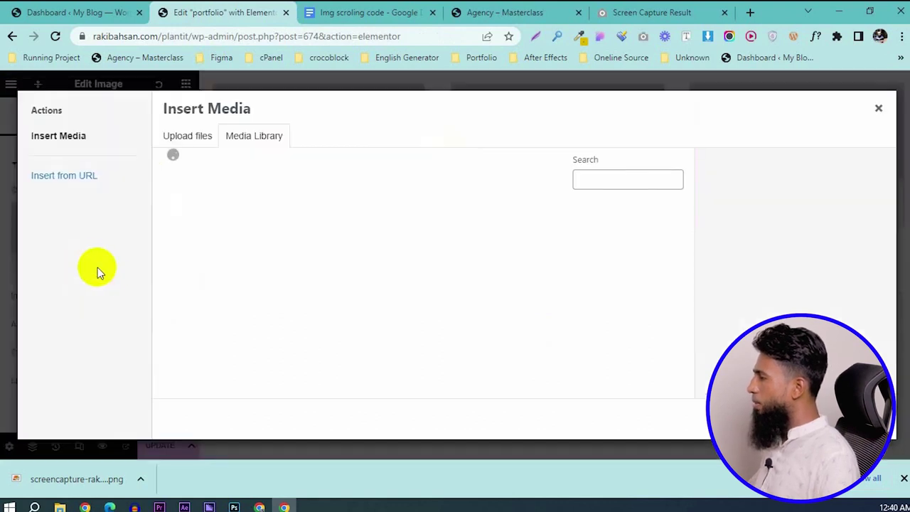
pyautogui.moveTo(60, 482); pyautogui.dragTo(309, 274)
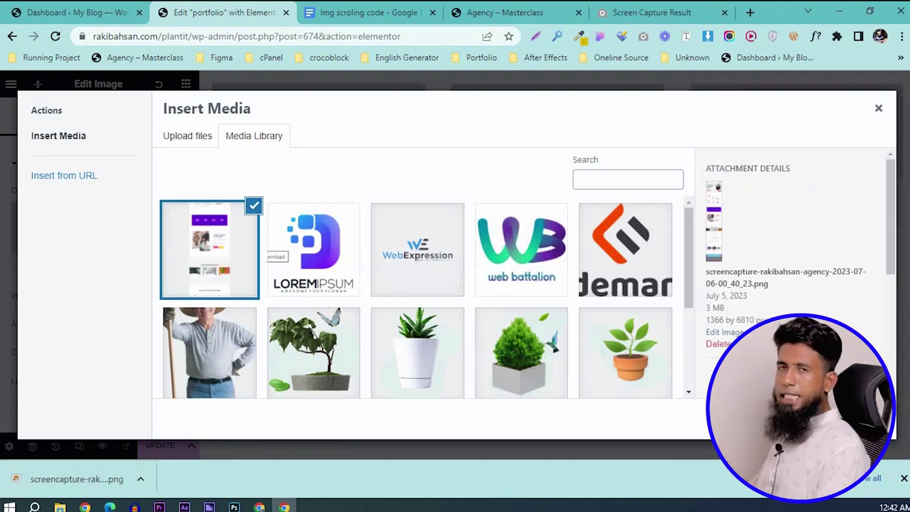
pyautogui.click(842, 420)
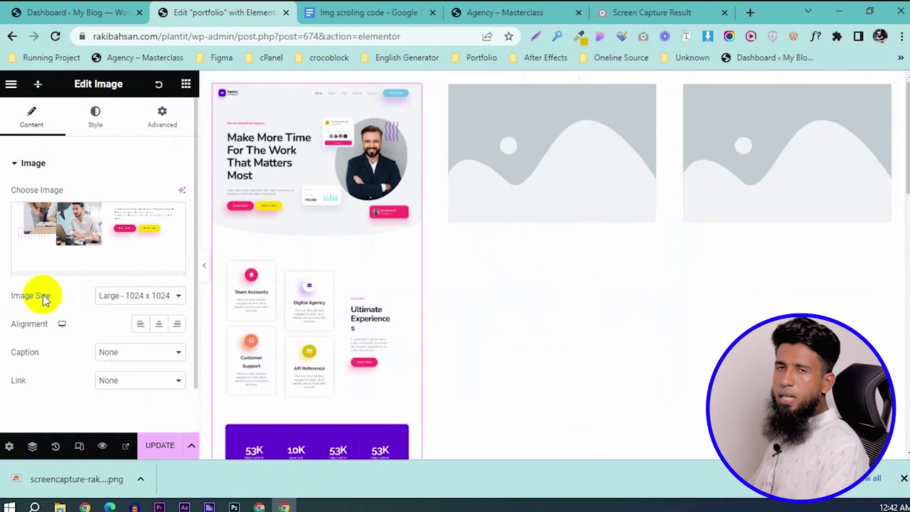
pyautogui.click(145, 297)
pyautogui.click(120, 371)
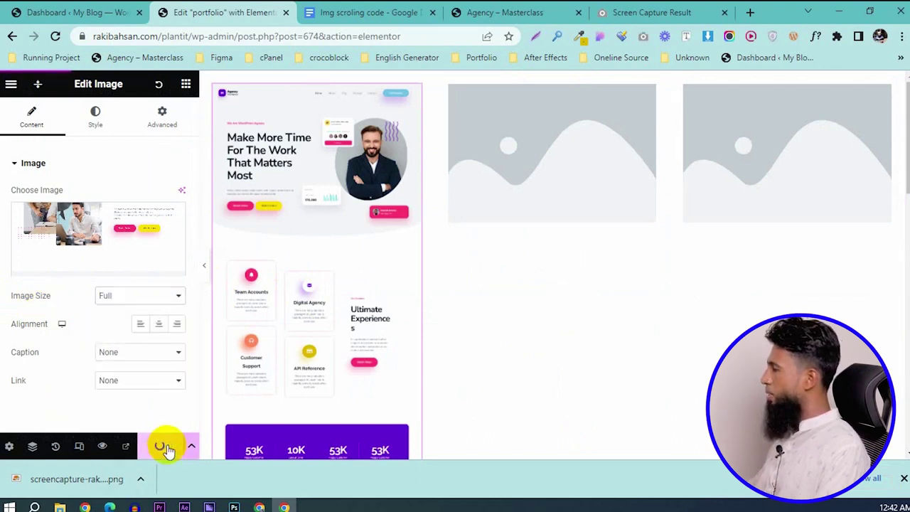
# - Upload healthcare.png from the Desktop img folder and insert it into the second column's Image widget
pyautogui.click(488, 165)
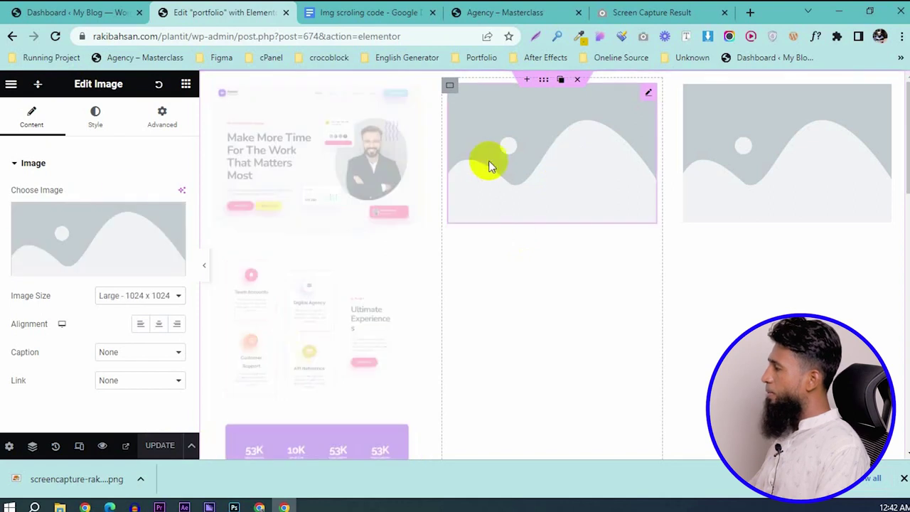
pyautogui.click(71, 267)
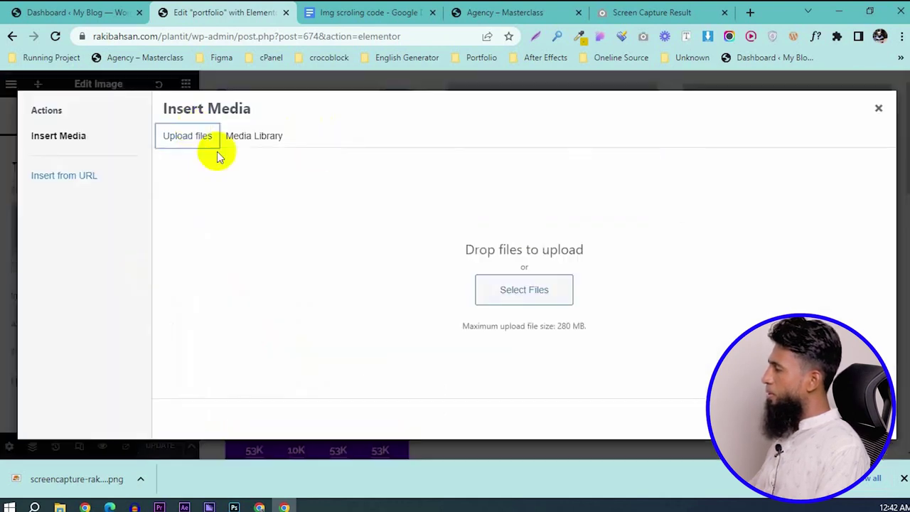
pyautogui.click(502, 289)
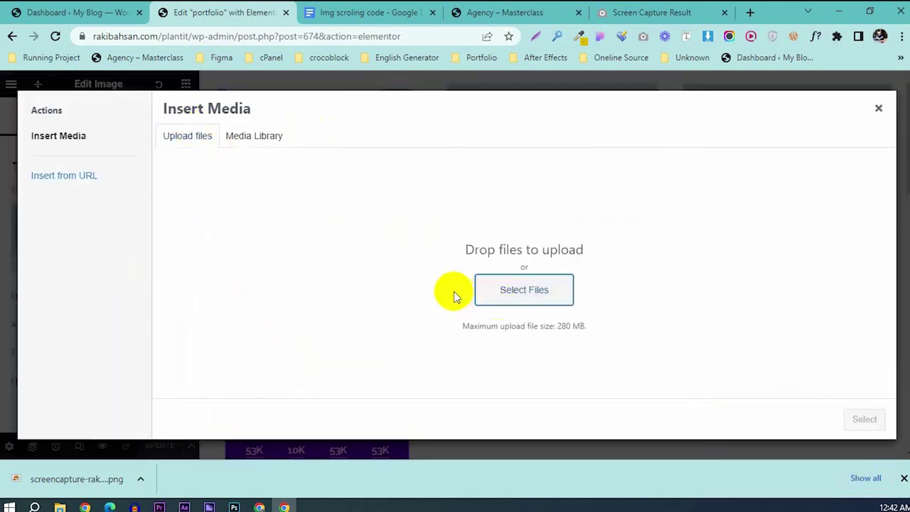
pyautogui.click(506, 294)
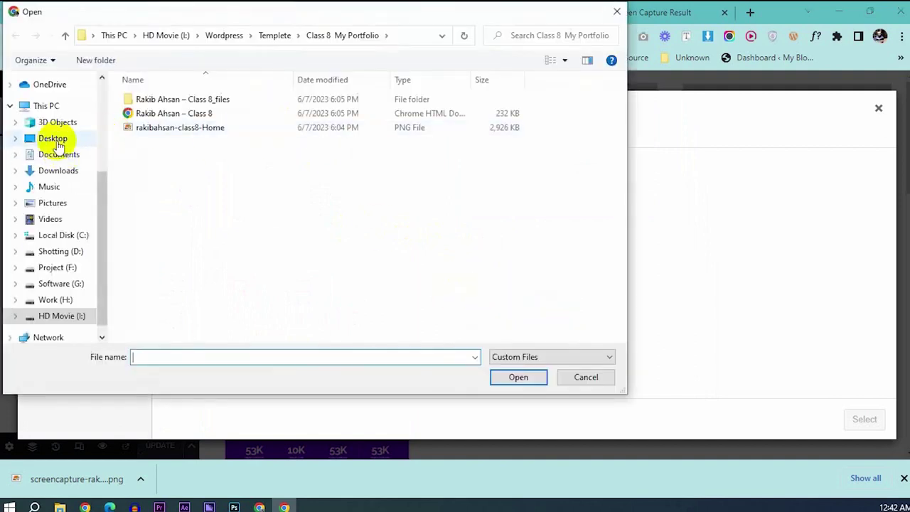
pyautogui.click(55, 139)
pyautogui.doubleClick(244, 152)
pyautogui.doubleClick(158, 113)
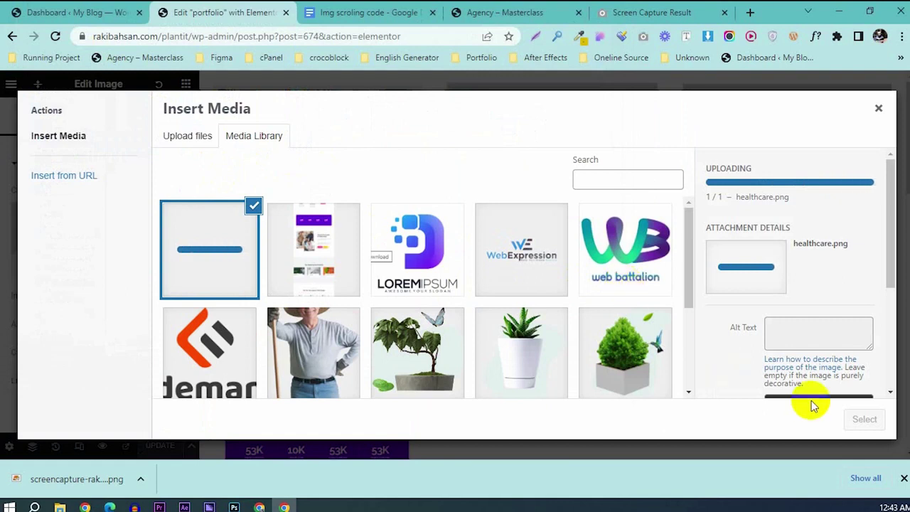
pyautogui.click(863, 421)
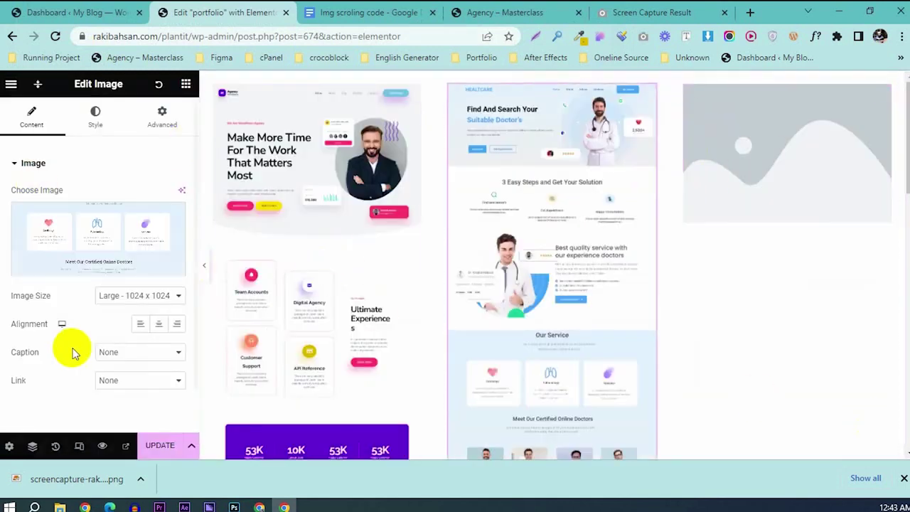
# - Set the healthcare image's size to Full and update the page
pyautogui.click(139, 295)
pyautogui.click(125, 374)
pyautogui.click(156, 445)
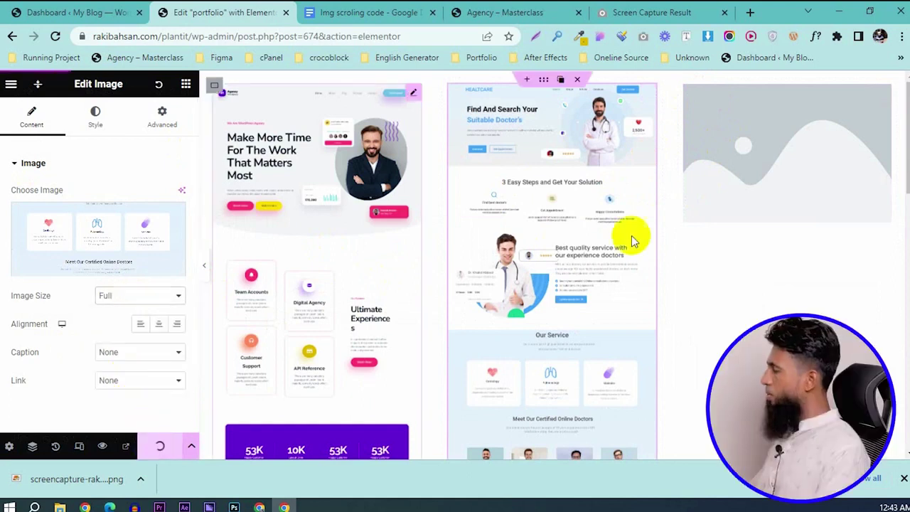
# - Upload plantit.png from the Desktop img folder and insert it into the third column's Image widget
pyautogui.click(716, 177)
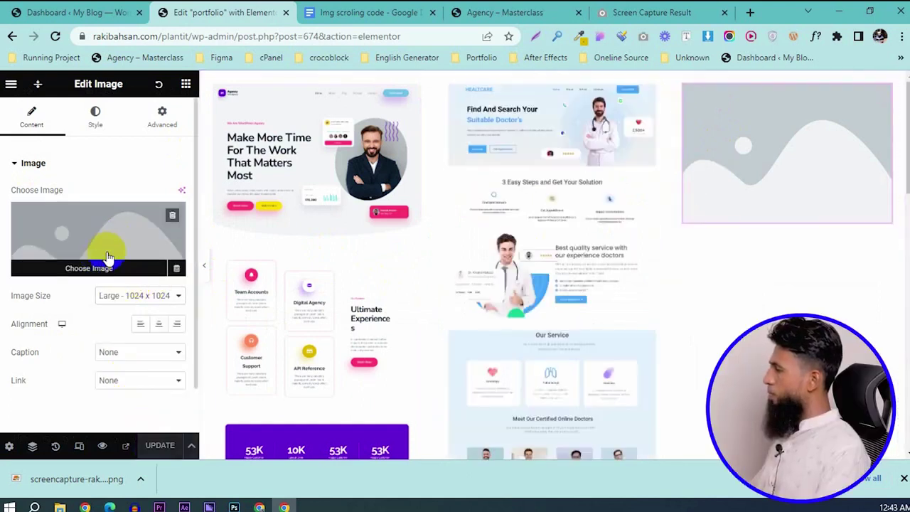
pyautogui.click(106, 260)
pyautogui.click(182, 136)
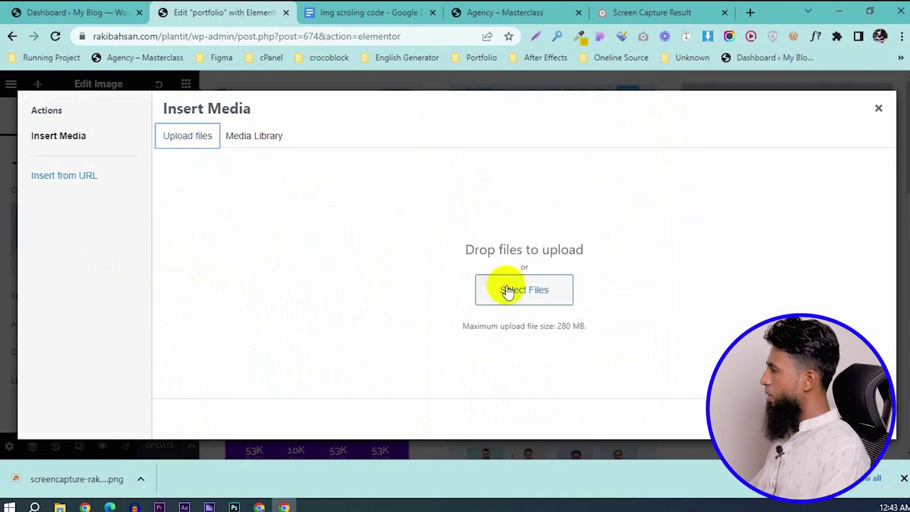
pyautogui.click(491, 291)
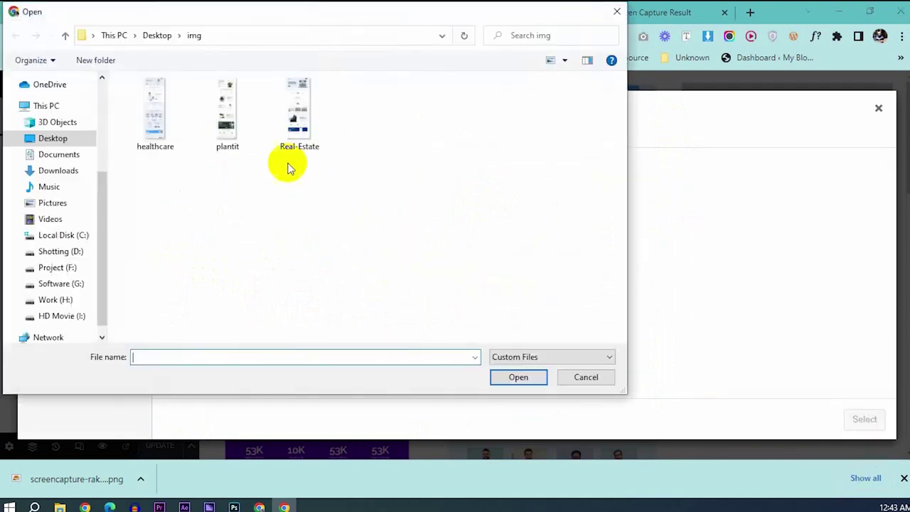
pyautogui.doubleClick(227, 116)
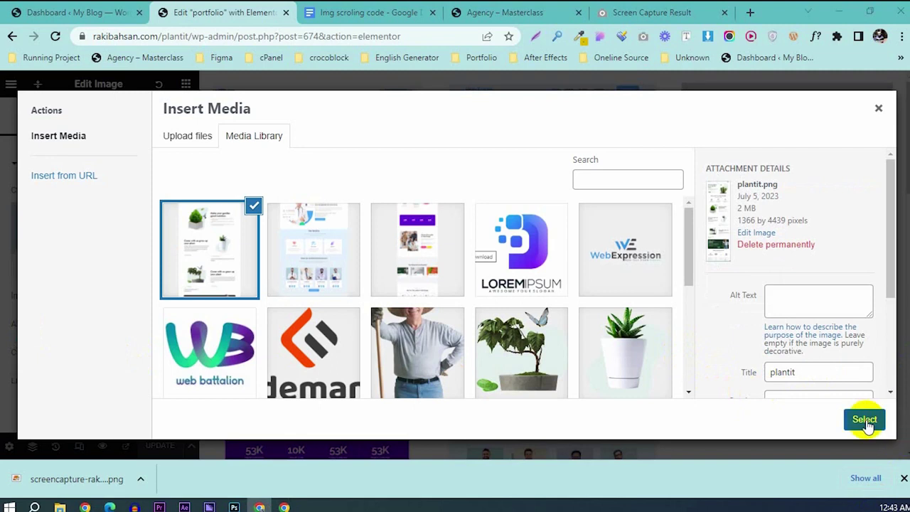
pyautogui.click(864, 420)
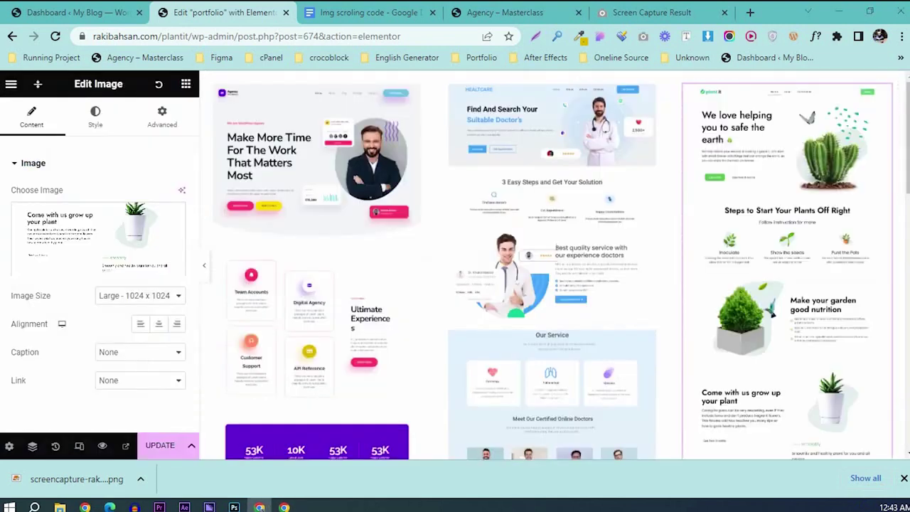
# - Assign the CSS class website-box to the first inner container holding the agency screenshot
pyautogui.click(348, 14)
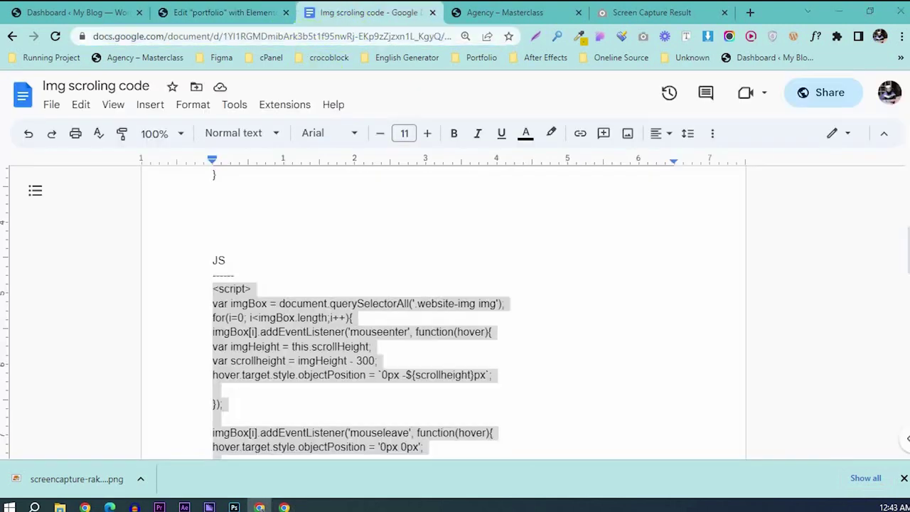
pyautogui.click(253, 6)
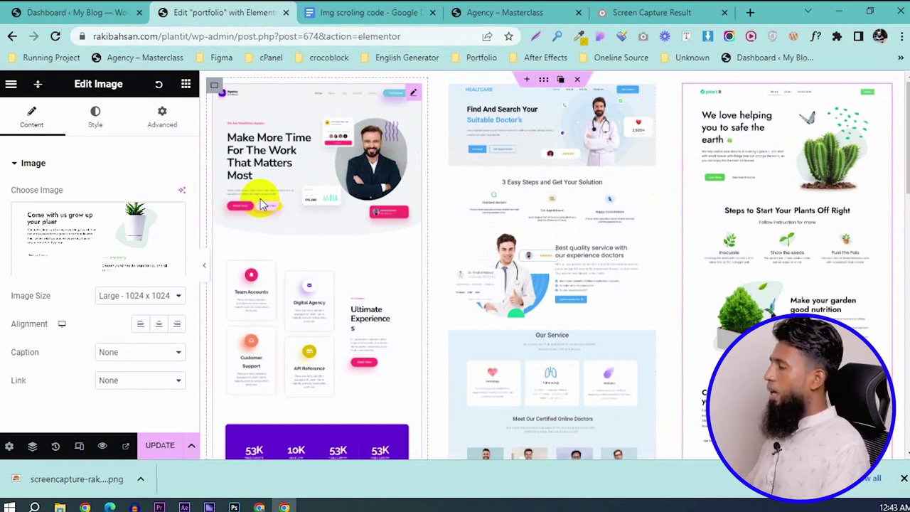
pyautogui.click(261, 205)
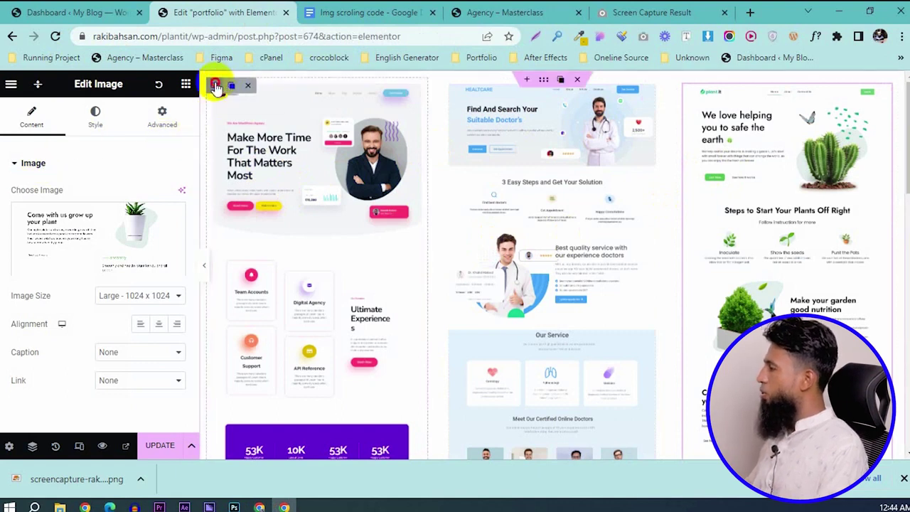
pyautogui.click(217, 87)
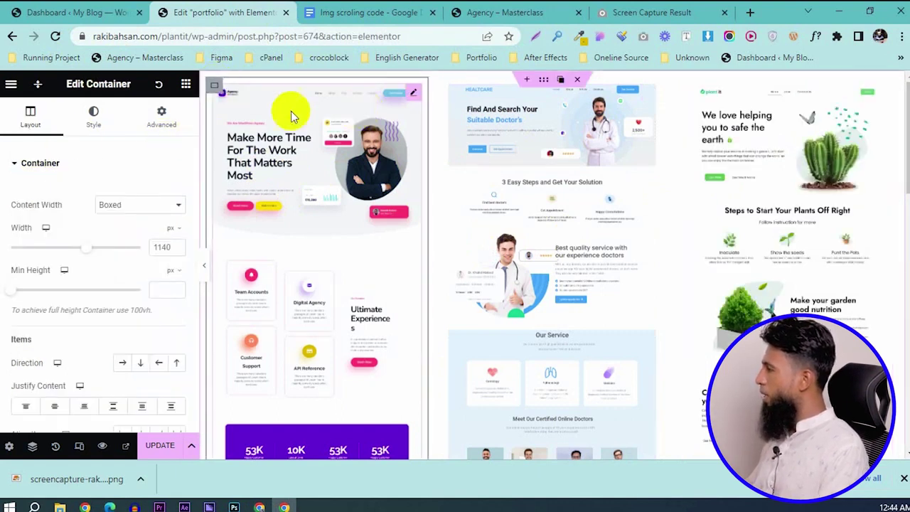
pyautogui.click(160, 121)
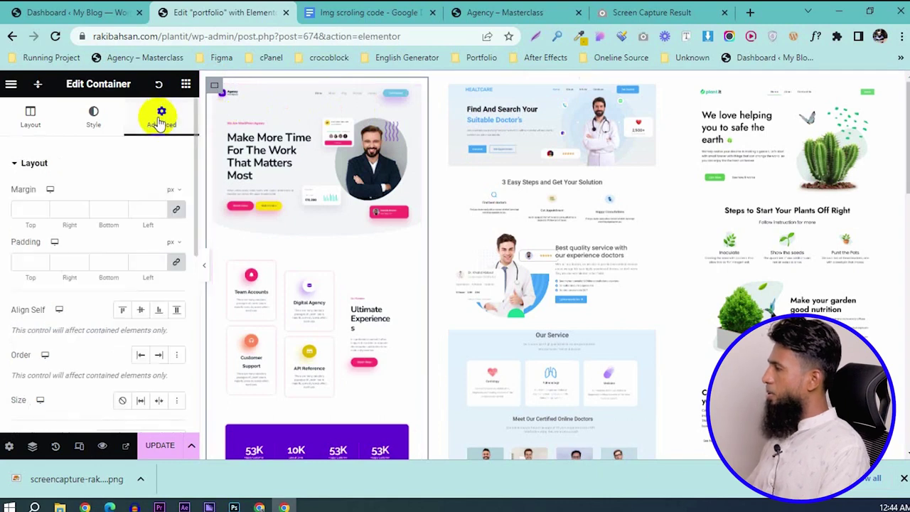
pyautogui.scroll(-5, 166, 187)
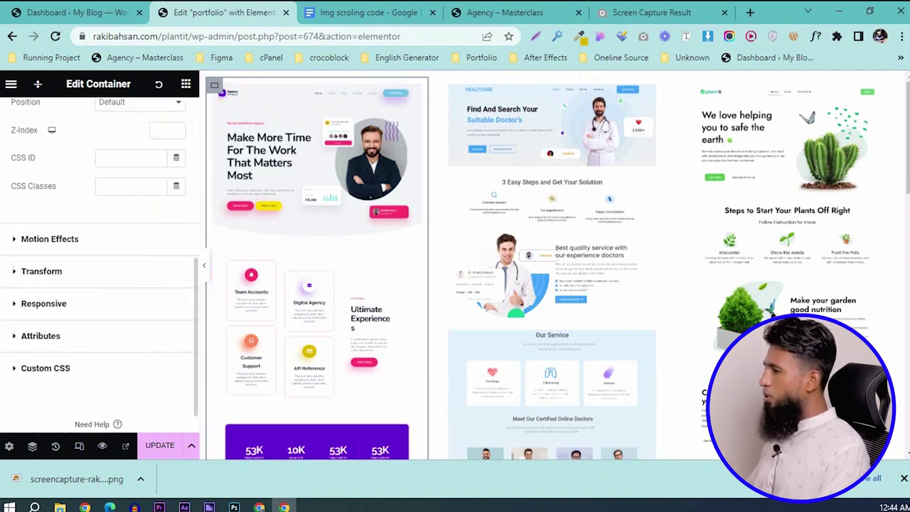
pyautogui.click(115, 186)
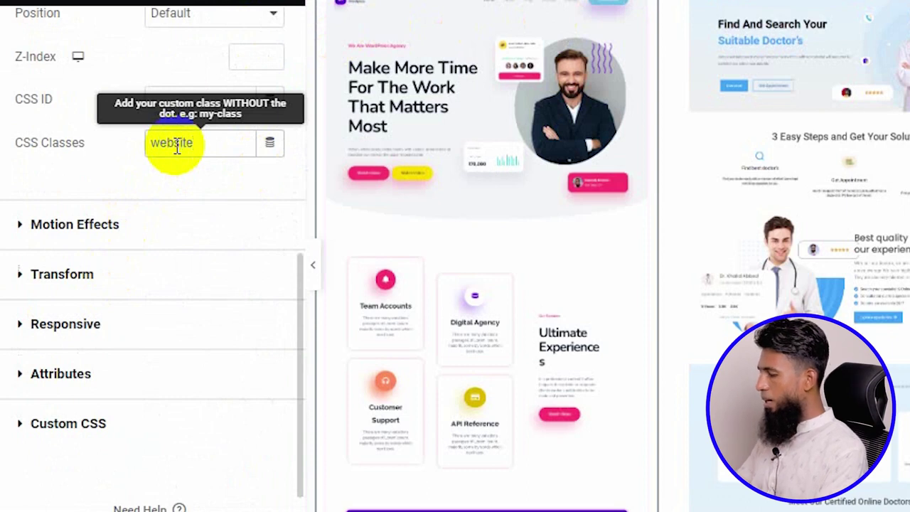
pyautogui.write('website-box')
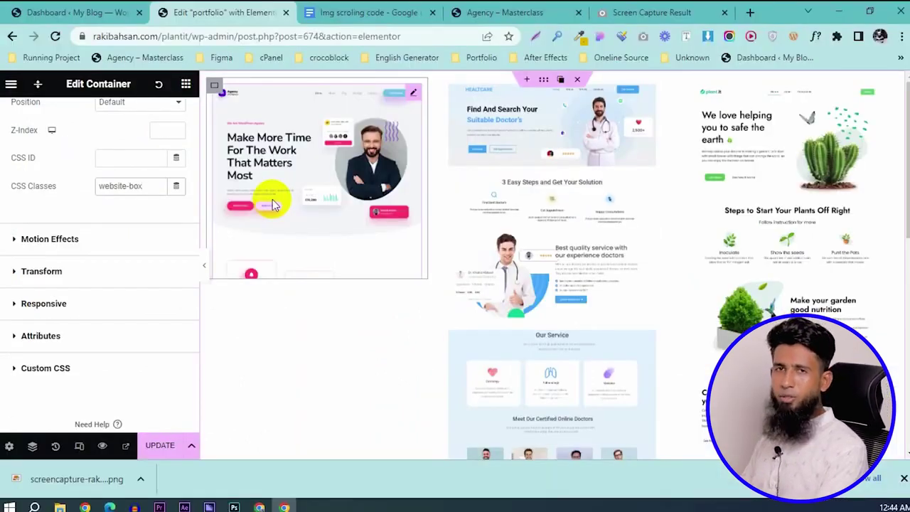
# - Remove the "box" part of the agency container's CSS class and re-enter it to restore website-box
pyautogui.press('BackSpace')
pyautogui.press('BackSpace')
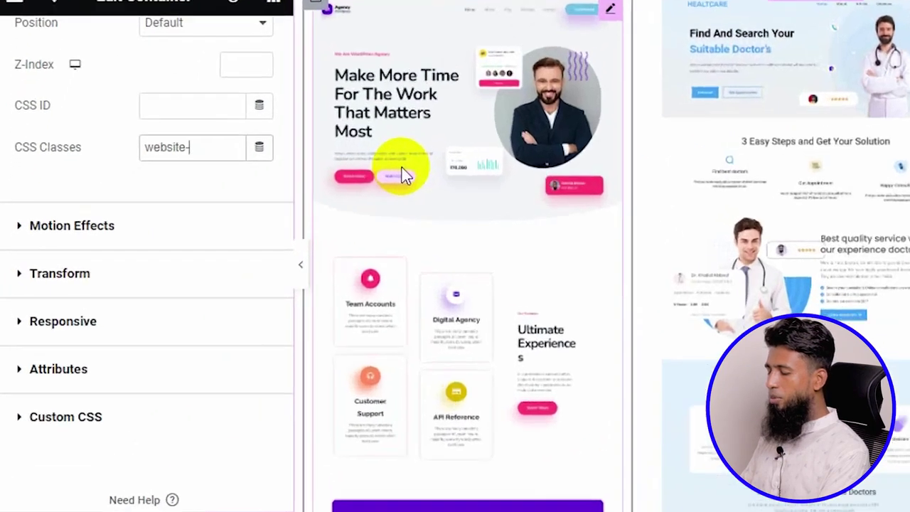
pyautogui.write('box')
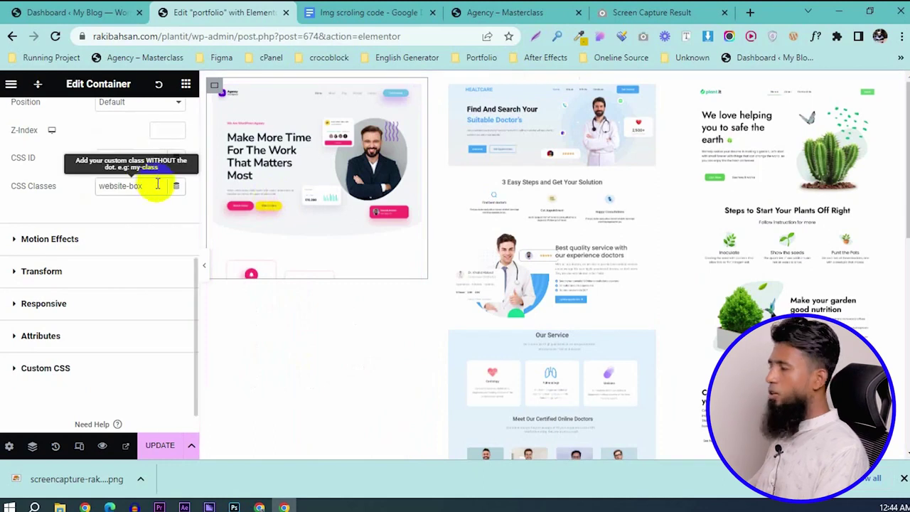
# - Copy the website-box class name and assign it as the CSS class of the second inner container holding the healthcare screenshot
pyautogui.click(184, 144)
pyautogui.tripleClick(122, 189)
pyautogui.hotkey('ctrl', 'c')
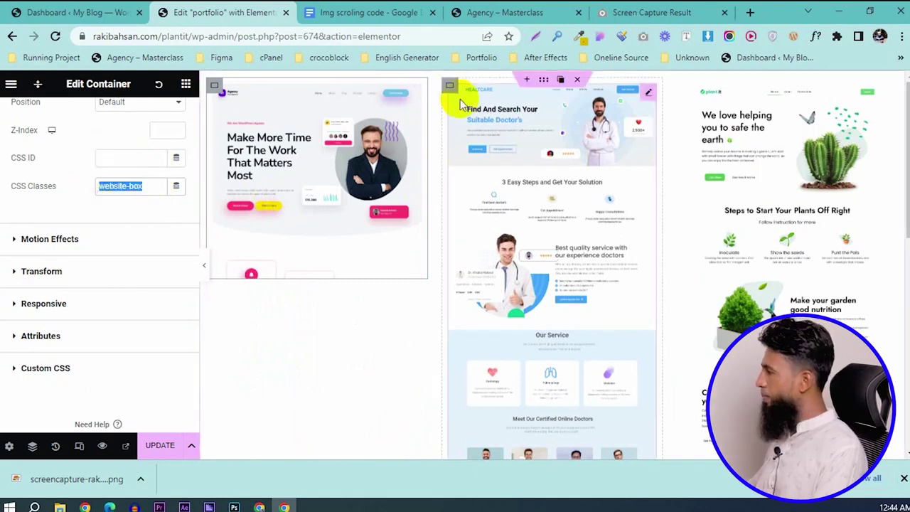
pyautogui.click(449, 88)
pyautogui.scroll(-3, 44, 203)
pyautogui.scroll(1, 61, 290)
pyautogui.scroll(3, 125, 219)
pyautogui.click(152, 121)
pyautogui.scroll(-3, 128, 239)
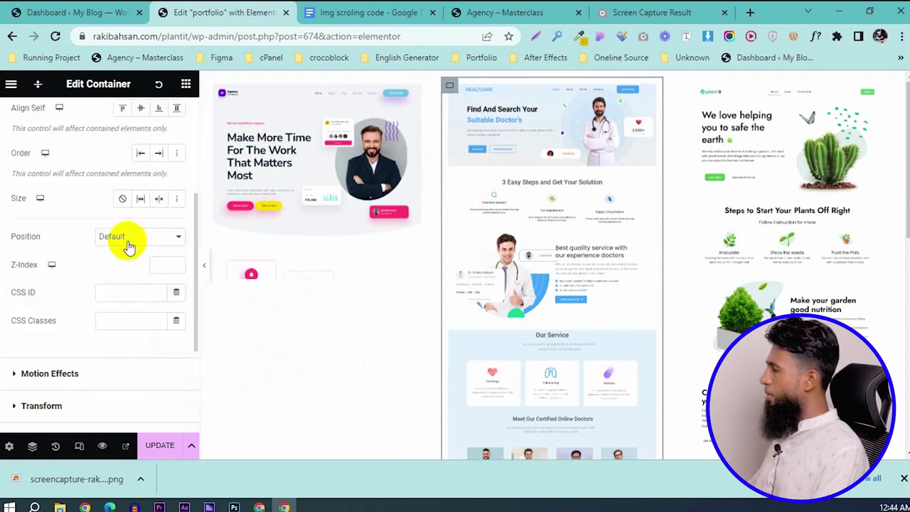
pyautogui.click(103, 320)
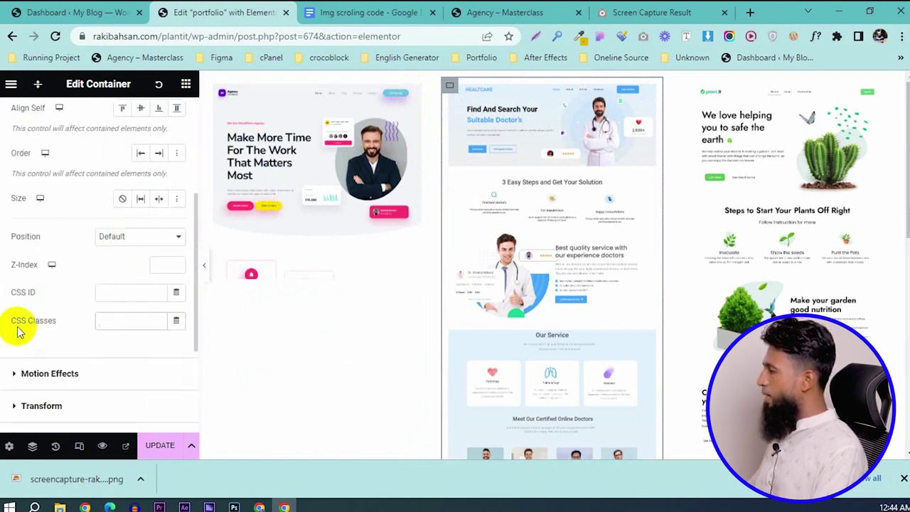
pyautogui.hotkey('ctrl', 'v')
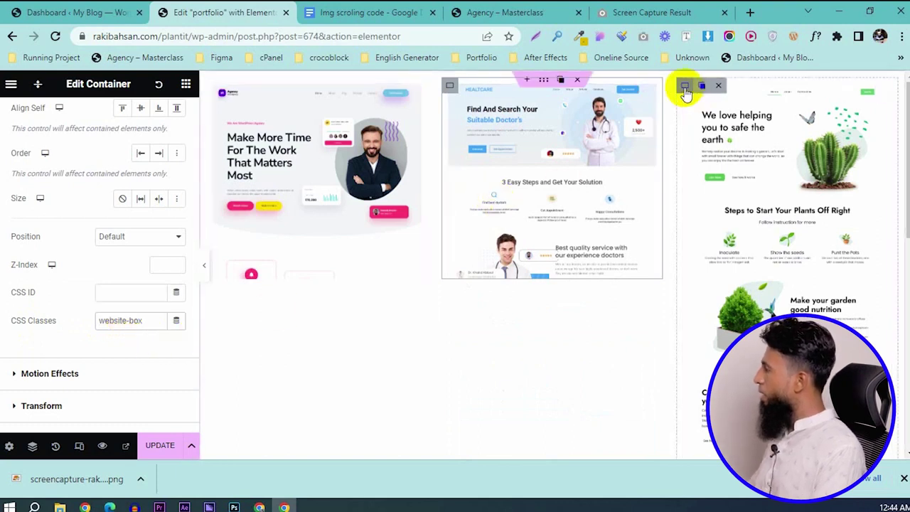
# - Assign the CSS class website-box to the third inner container holding the plantit screenshot
pyautogui.click(684, 87)
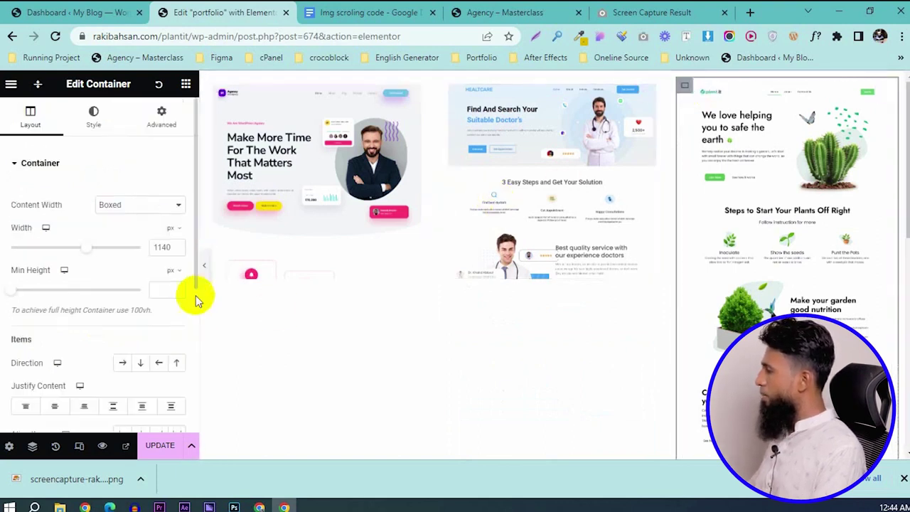
pyautogui.click(161, 117)
pyautogui.scroll(-5, 159, 294)
pyautogui.click(114, 183)
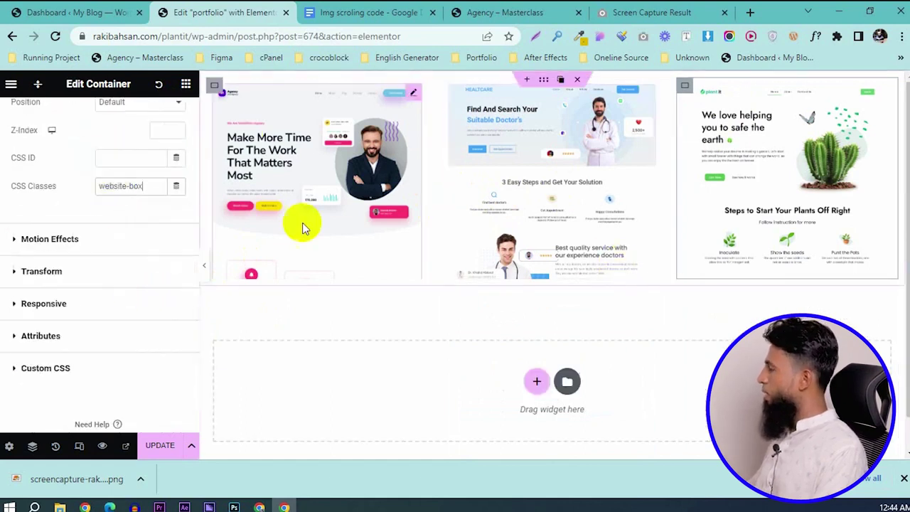
# - Unlink the outer container's padding, set top and bottom padding to 50 px, and update the page
pyautogui.click(545, 120)
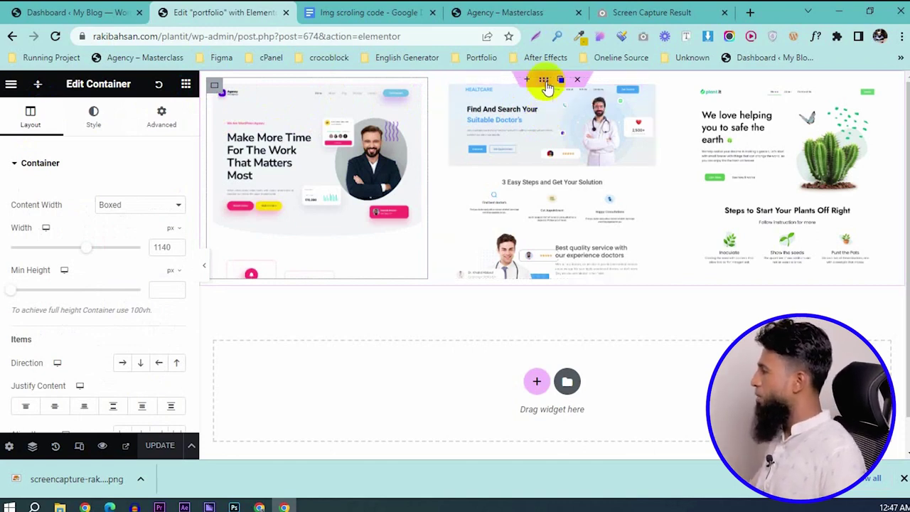
pyautogui.click(544, 81)
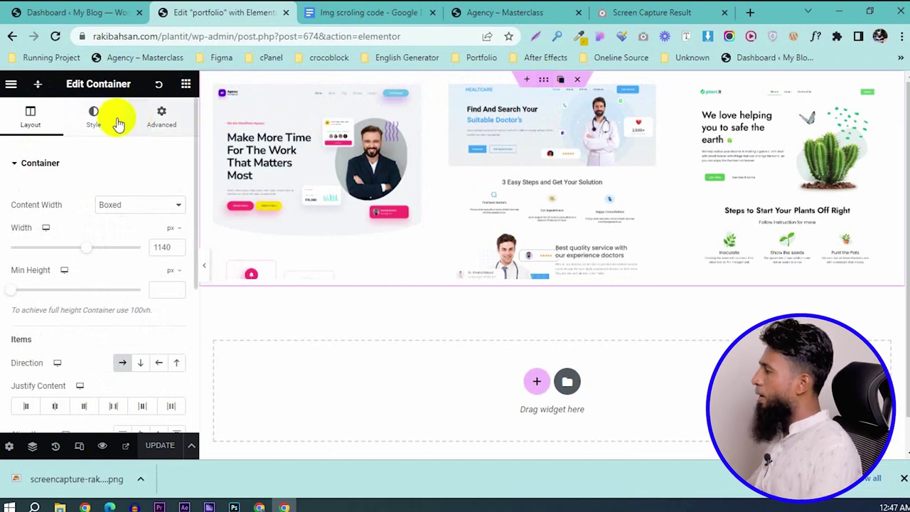
pyautogui.click(163, 117)
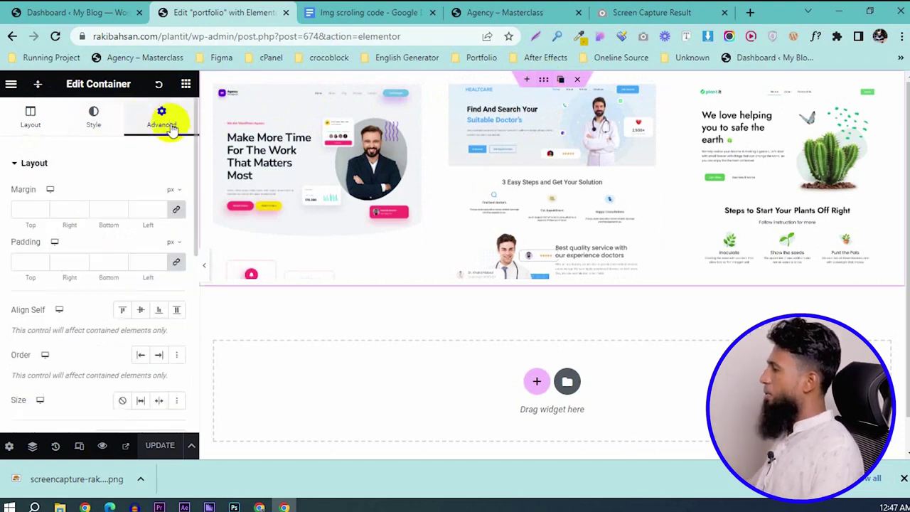
pyautogui.click(177, 265)
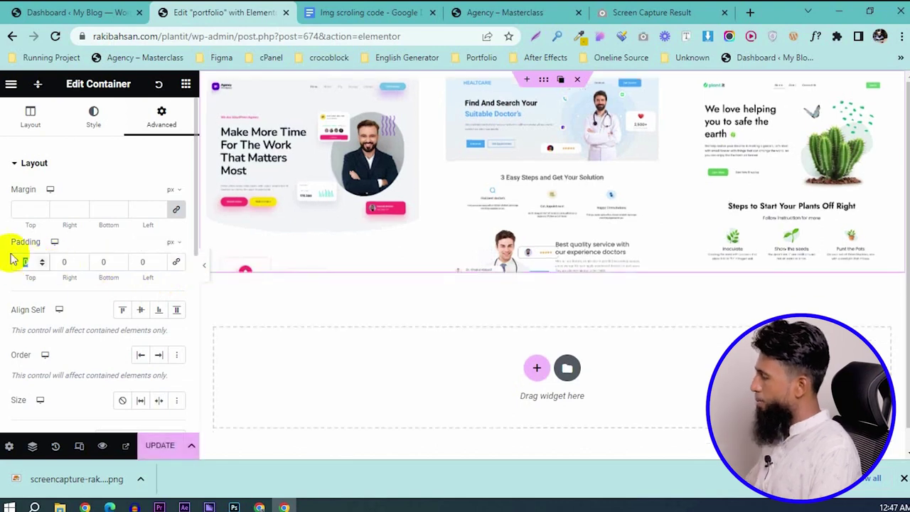
pyautogui.write('50')
pyautogui.click(103, 262)
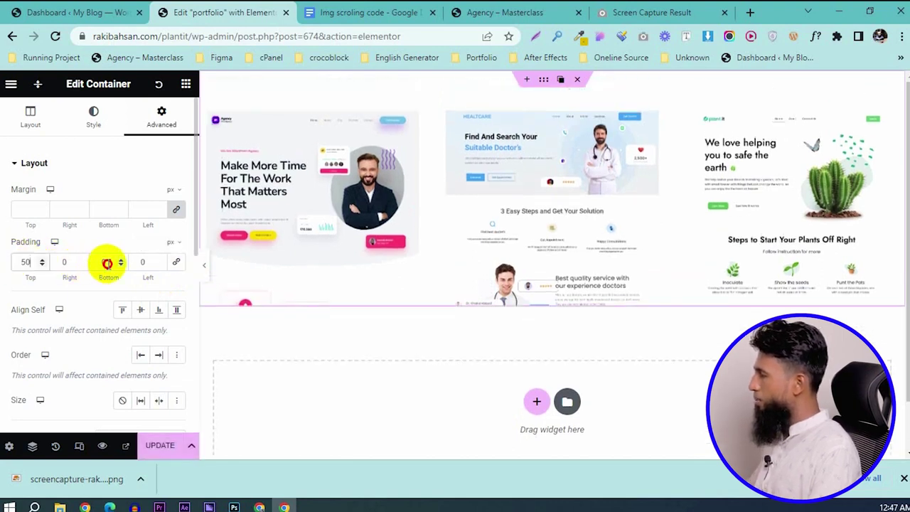
pyautogui.write('50')
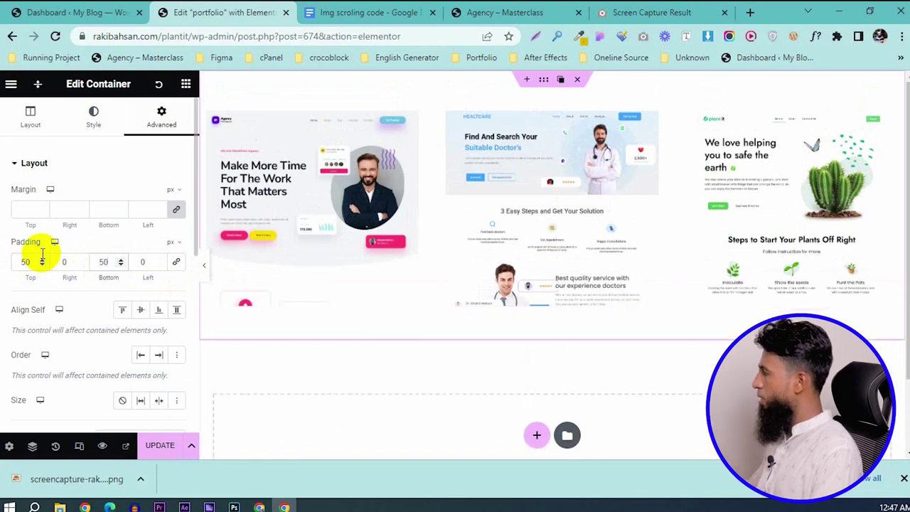
pyautogui.click(160, 446)
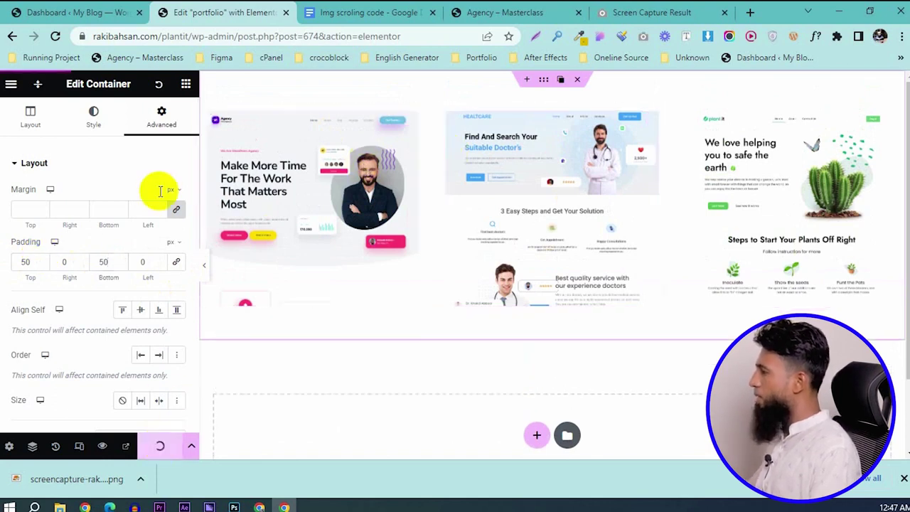
# - Give the outer container a classic background in translucent light grey, about #D6D0D069
pyautogui.click(95, 124)
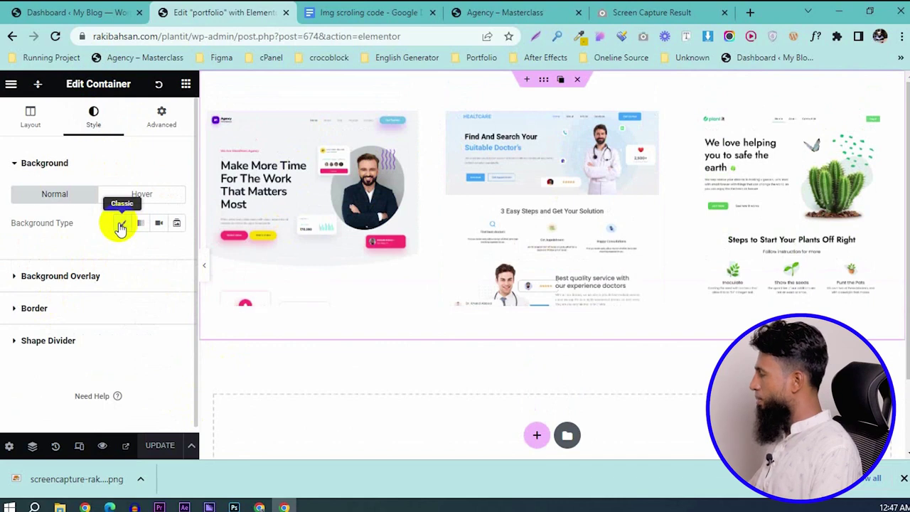
pyautogui.click(119, 225)
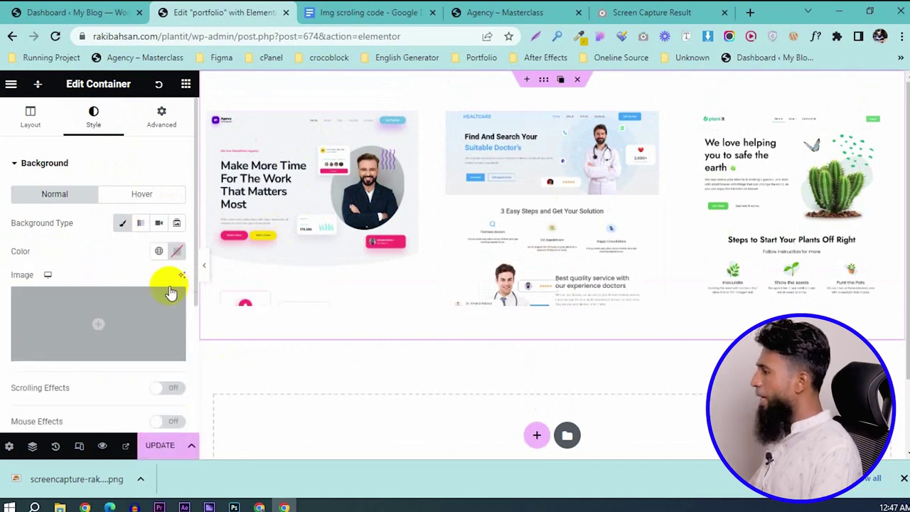
pyautogui.click(178, 254)
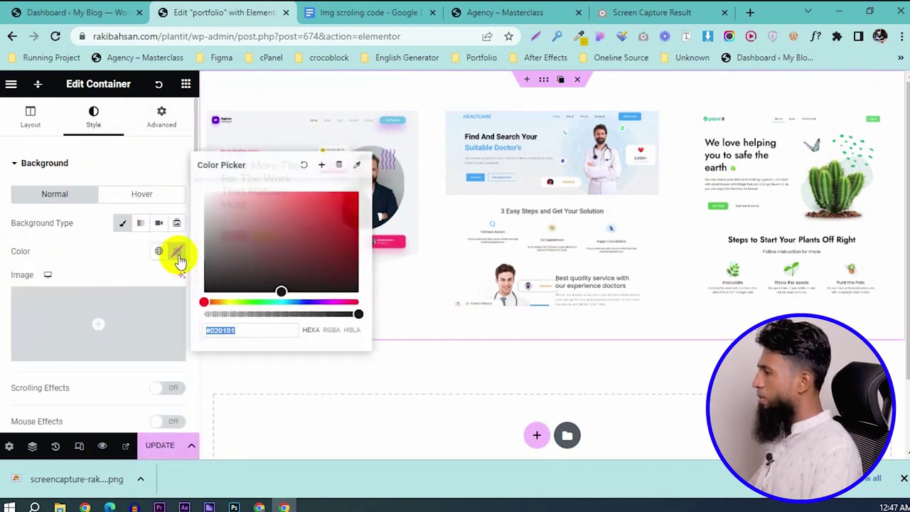
pyautogui.click(214, 213)
pyautogui.moveTo(213, 213); pyautogui.dragTo(208, 208)
pyautogui.moveTo(358, 313); pyautogui.dragTo(265, 312)
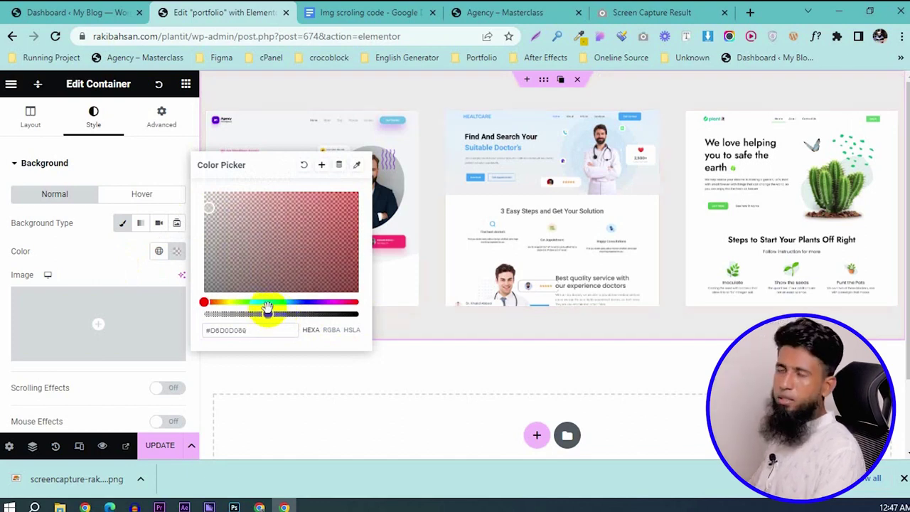
pyautogui.click(92, 253)
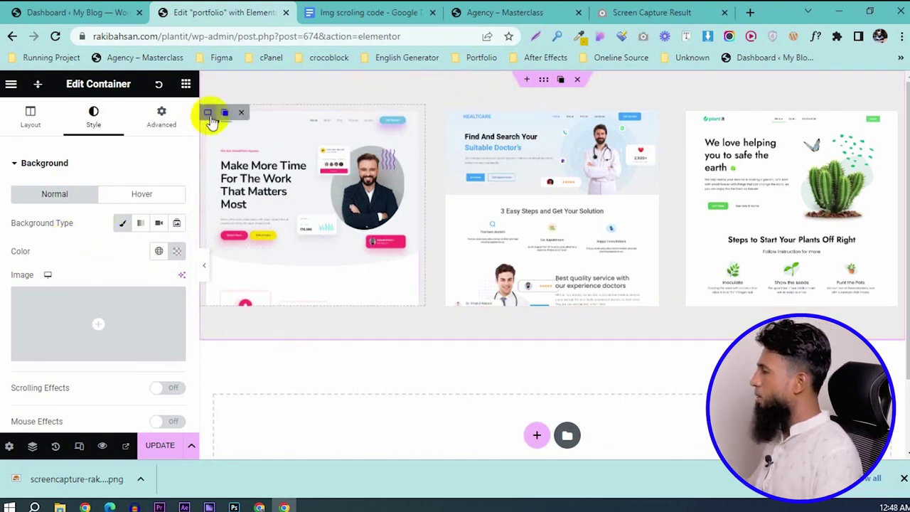
# - Set a 20 px border radius on all corners of the first inner container and update the page
pyautogui.click(209, 117)
pyautogui.click(95, 118)
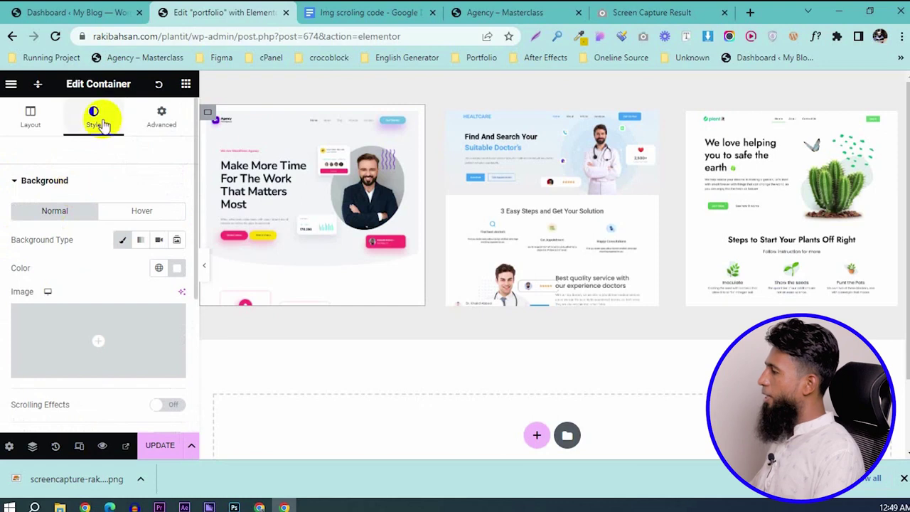
pyautogui.scroll(-3, 95, 245)
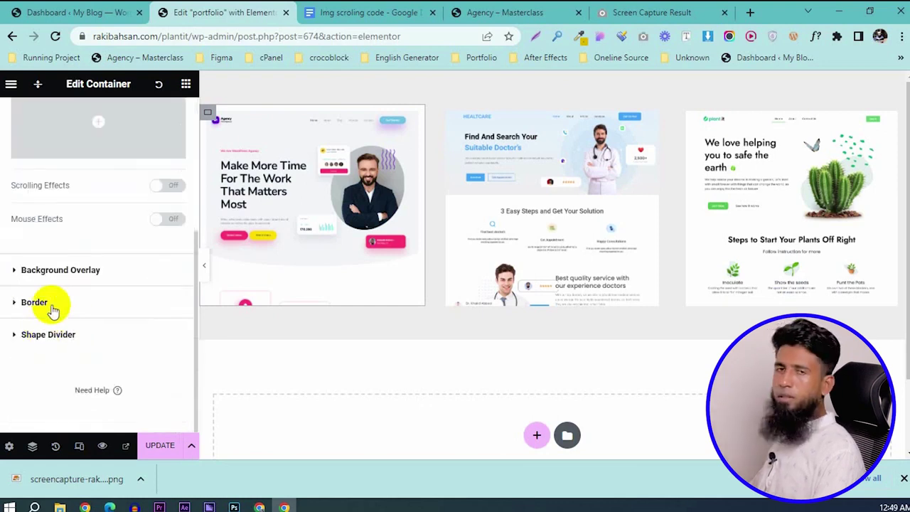
pyautogui.click(34, 302)
pyautogui.click(32, 346)
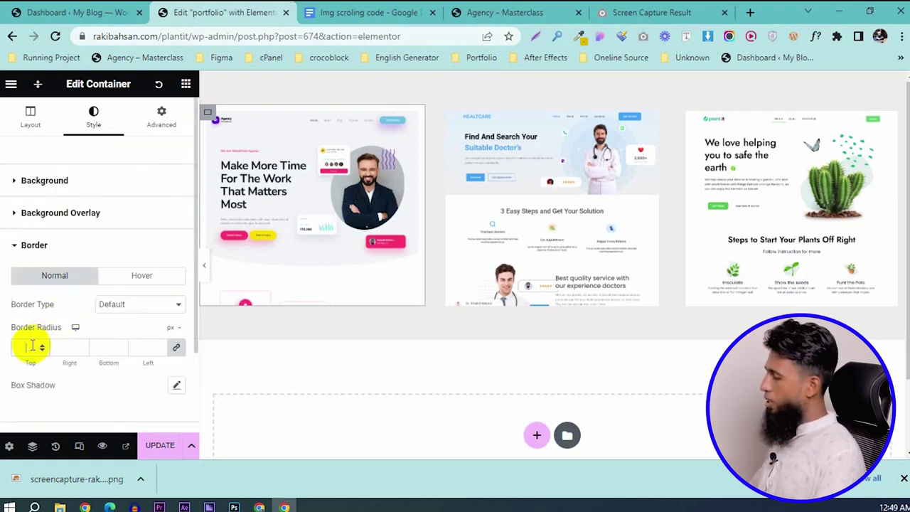
pyautogui.write('20')
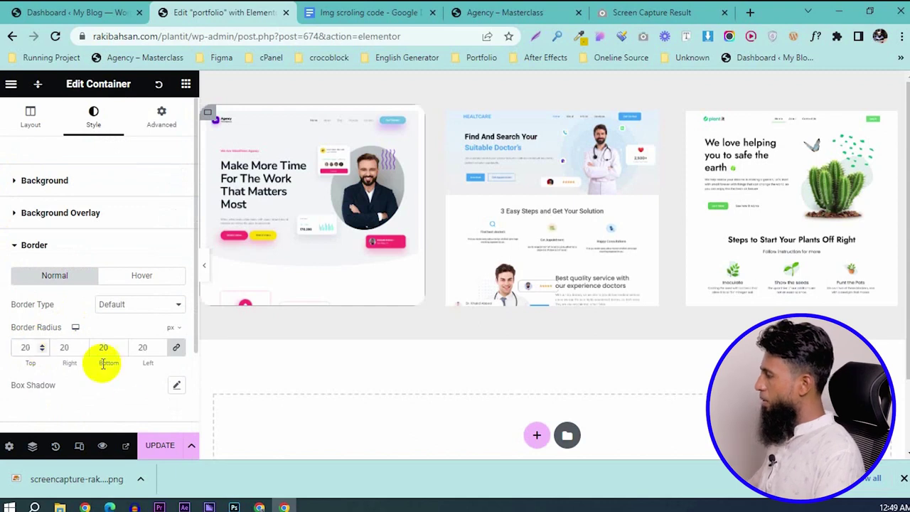
pyautogui.click(156, 451)
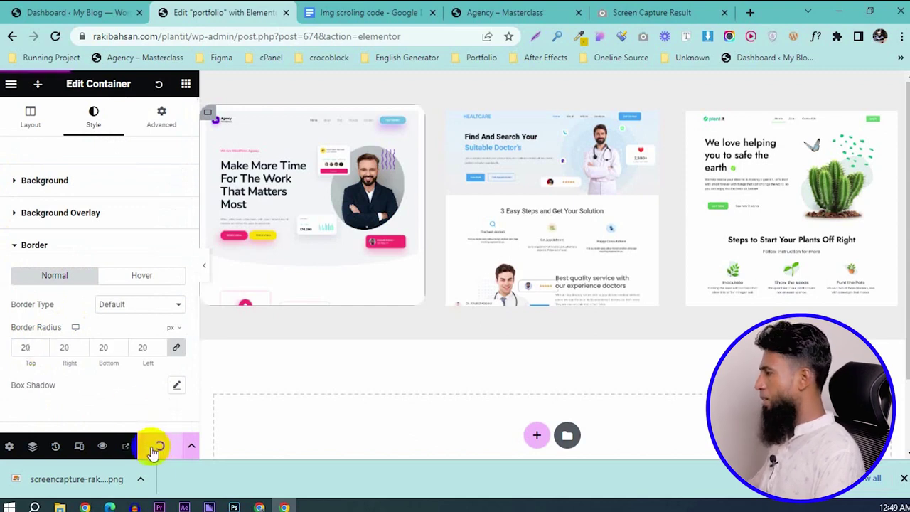
# - Set a 20 px border radius on all corners of the agency screenshot's Image widget and update the page
pyautogui.click(407, 118)
pyautogui.click(411, 119)
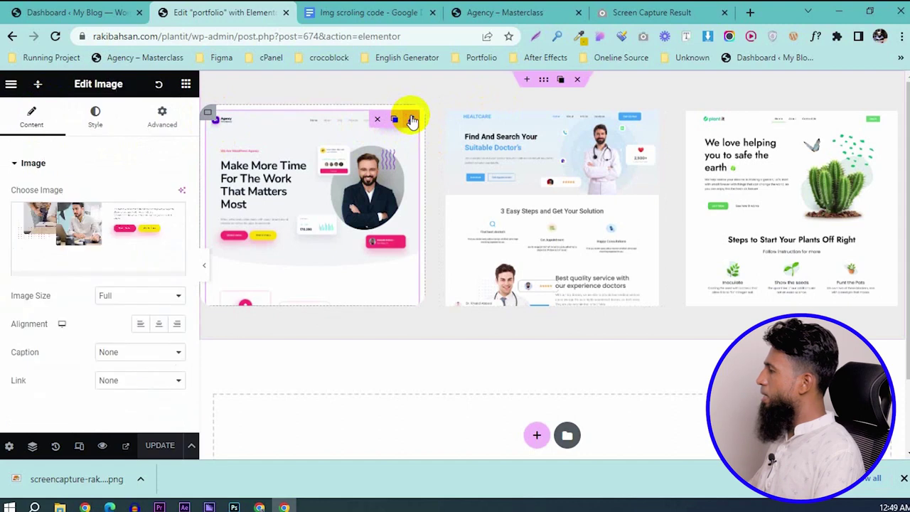
pyautogui.click(98, 119)
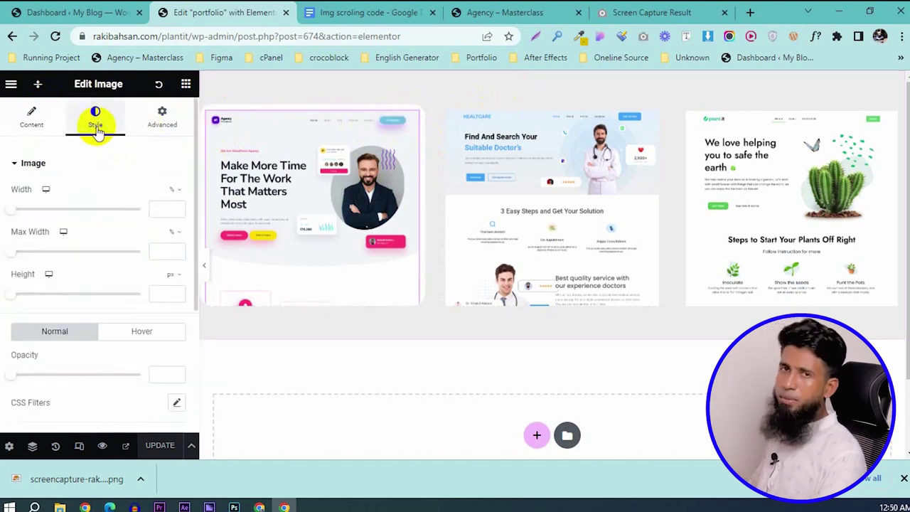
pyautogui.scroll(-2, 100, 234)
pyautogui.scroll(1, 95, 273)
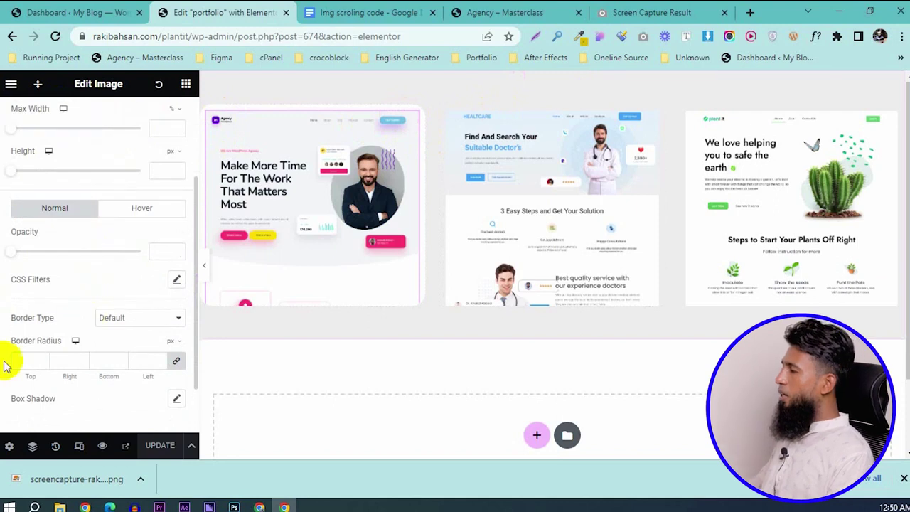
pyautogui.click(34, 360)
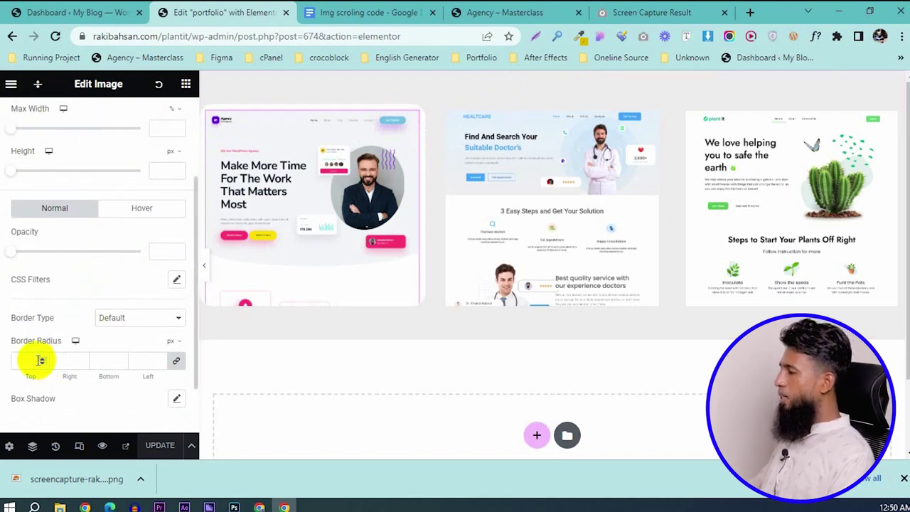
pyautogui.write('20')
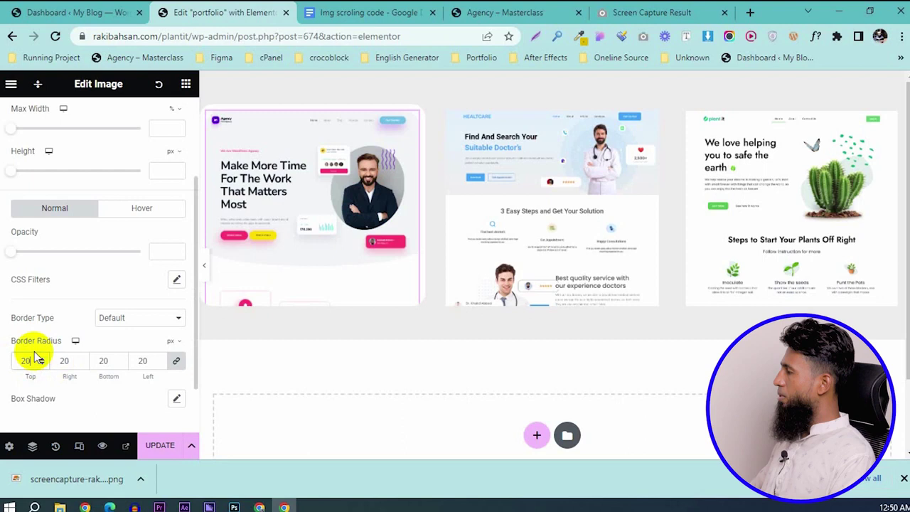
pyautogui.click(159, 453)
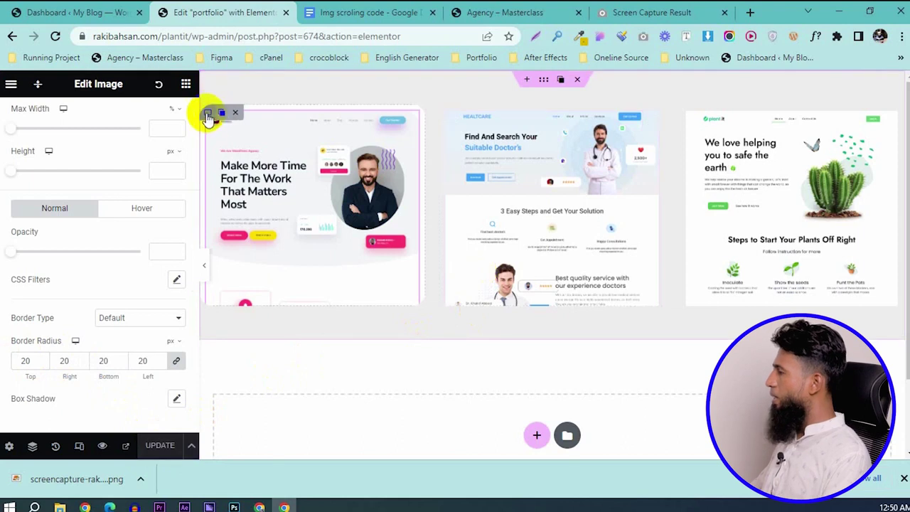
# - Copy the agency screenshot's inner container and paste its style onto the healthcare screenshot's inner container
pyautogui.rightClick(206, 117)
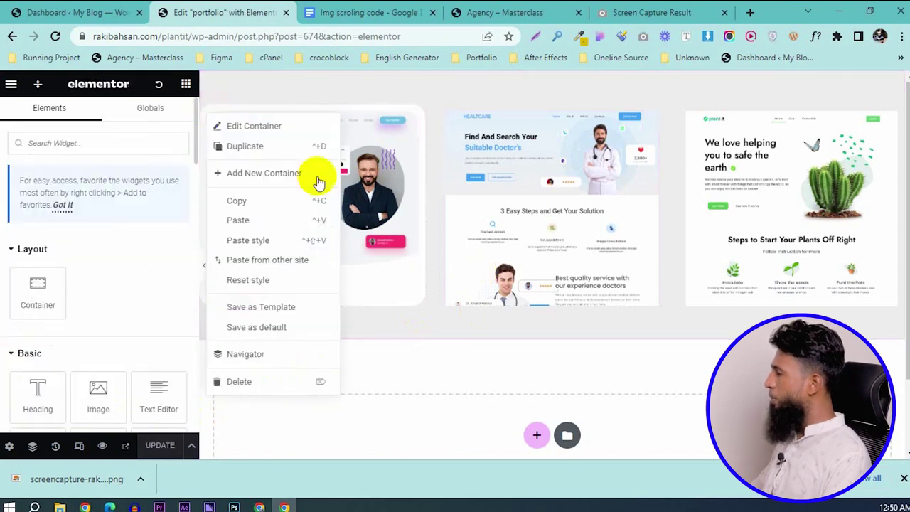
pyautogui.click(276, 207)
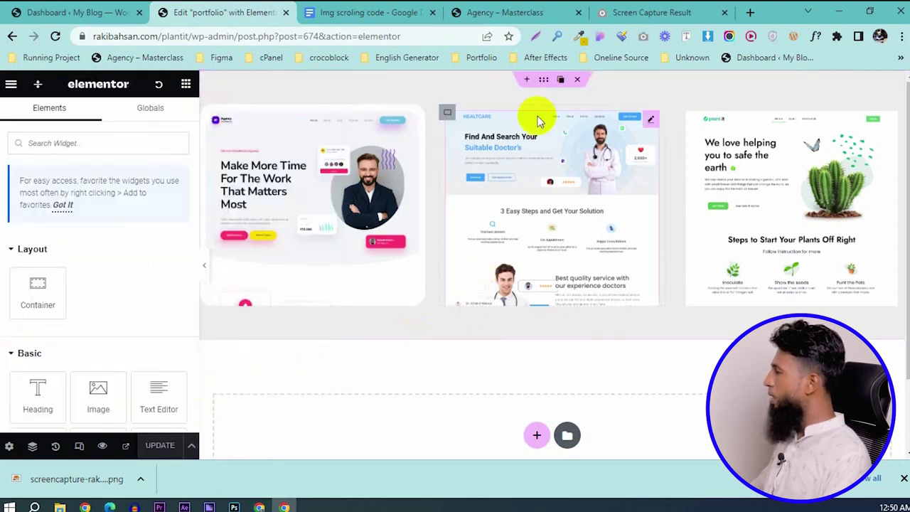
pyautogui.rightClick(442, 113)
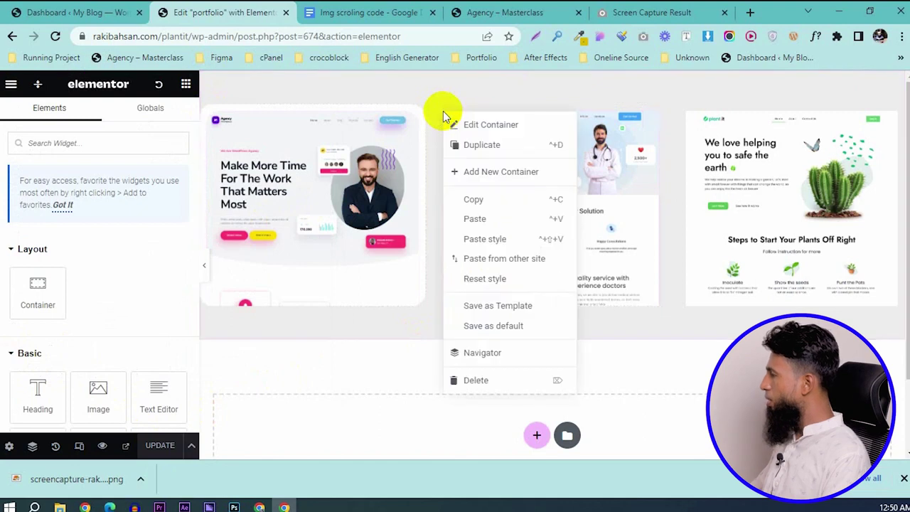
pyautogui.click(486, 240)
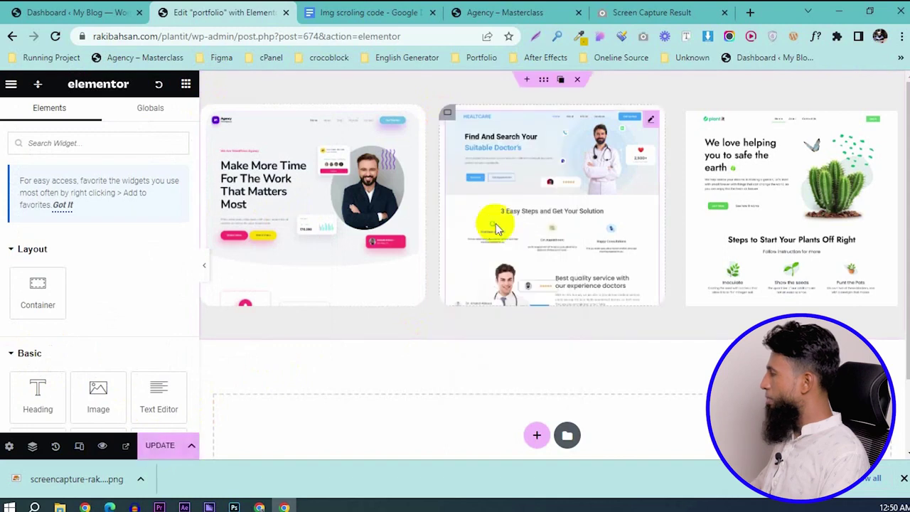
# - Paste the copied container style onto the plant screenshot's inner container
pyautogui.rightClick(687, 122)
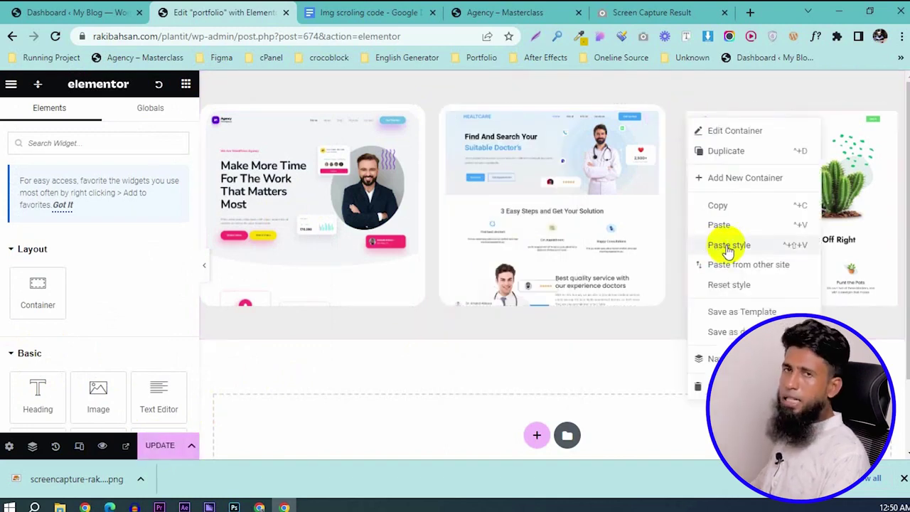
pyautogui.click(726, 246)
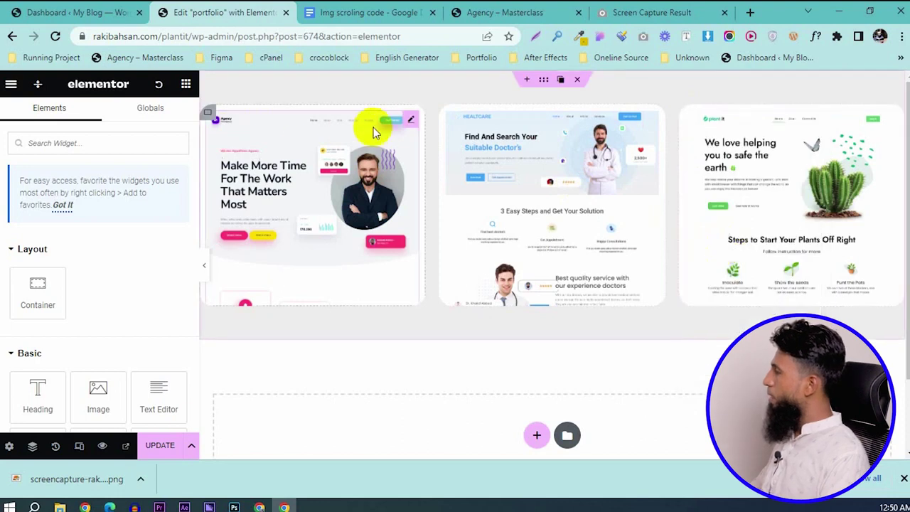
# - Copy the agency screenshot's Image widget, paste its style onto the healthcare and plant Image widgets, and update the page
pyautogui.rightClick(407, 120)
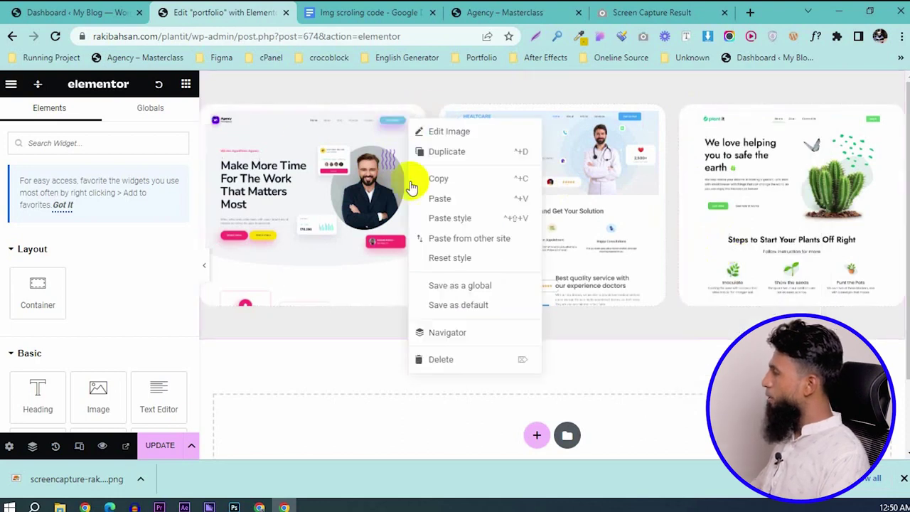
pyautogui.click(457, 184)
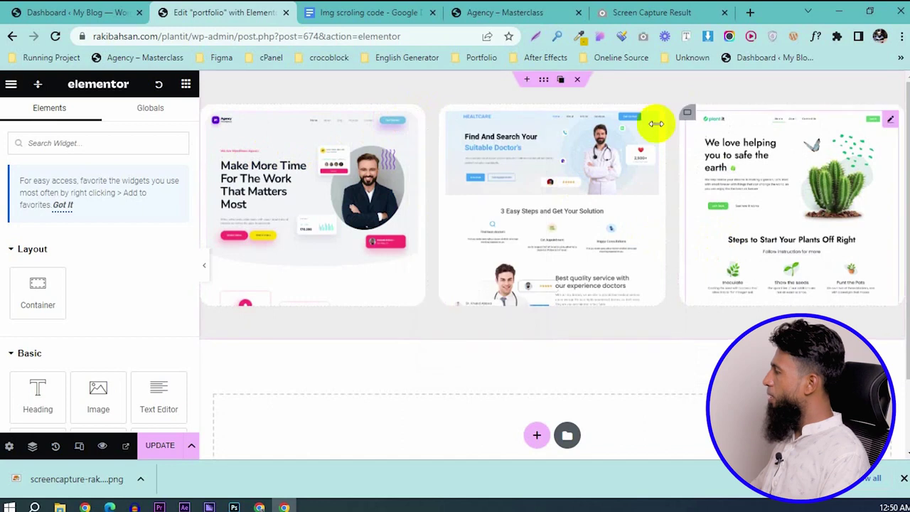
pyautogui.rightClick(651, 127)
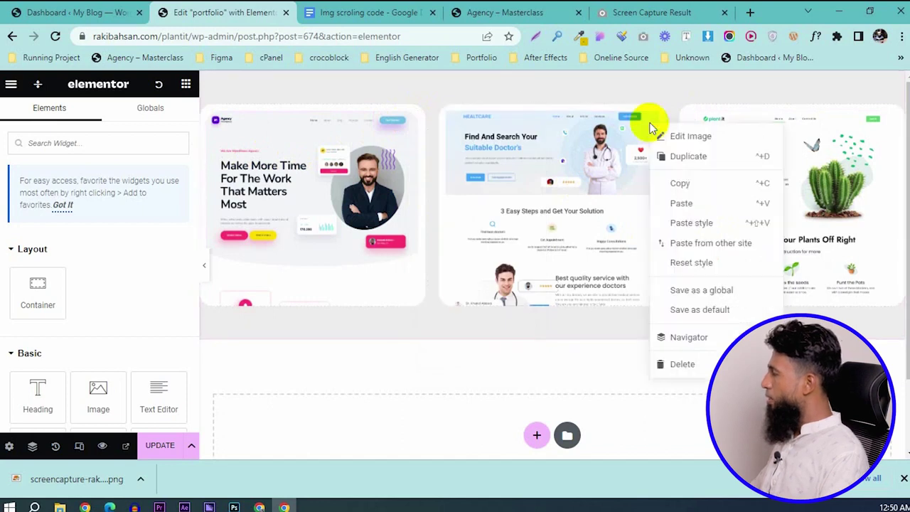
pyautogui.click(682, 225)
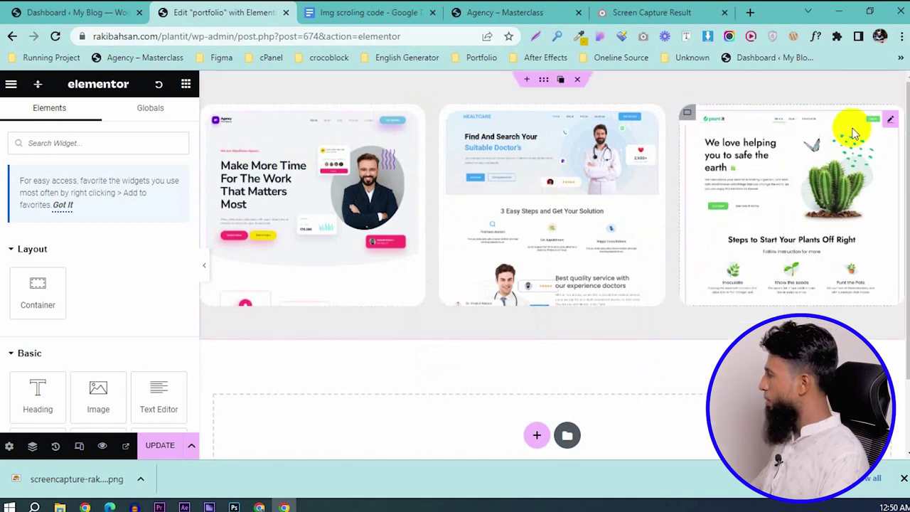
pyautogui.rightClick(887, 126)
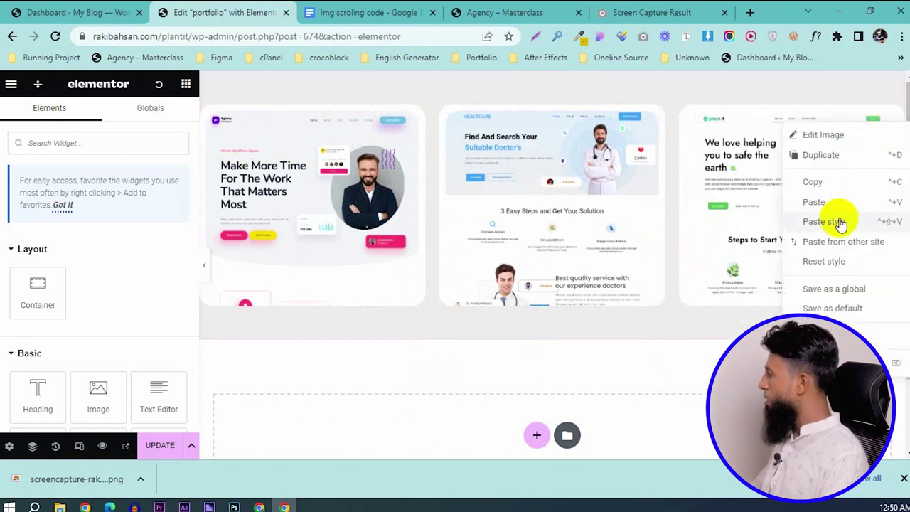
pyautogui.click(834, 222)
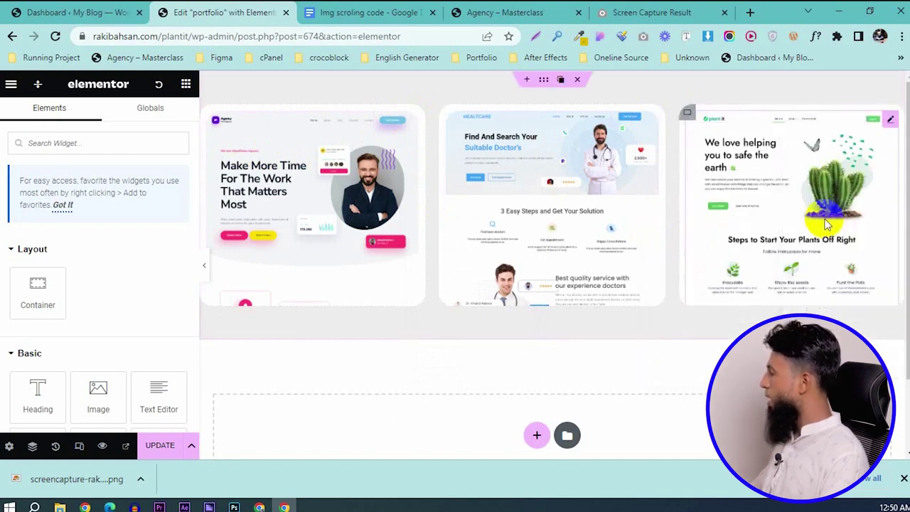
pyautogui.click(177, 451)
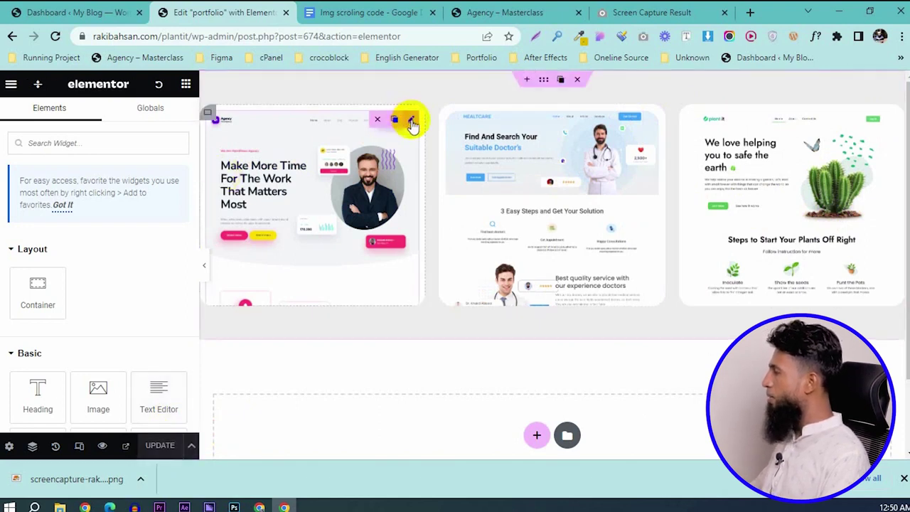
# - Assign the CSS class website-img to the agency screenshot's Image widget and update the page
pyautogui.click(412, 121)
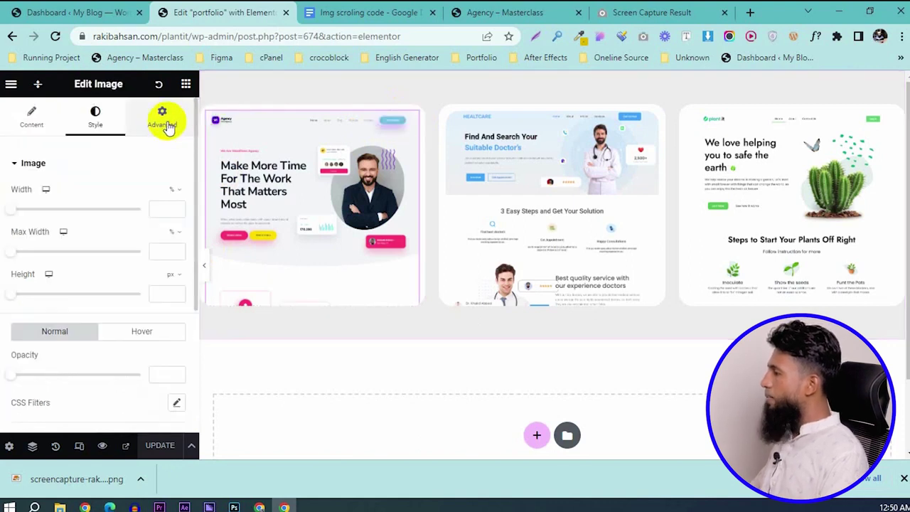
pyautogui.click(164, 122)
pyautogui.scroll(-5, 133, 234)
pyautogui.click(103, 284)
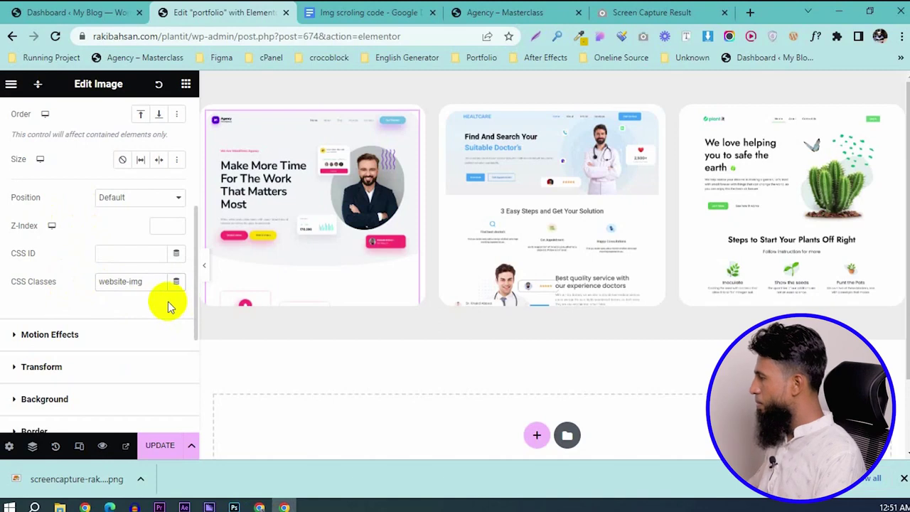
pyautogui.click(162, 445)
# - Copy the website-img class name into the healthcare screenshot Image widget's CSS classes and update the page
pyautogui.moveTo(148, 281); pyautogui.dragTo(90, 280)
pyautogui.rightClick(106, 281)
pyautogui.click(146, 242)
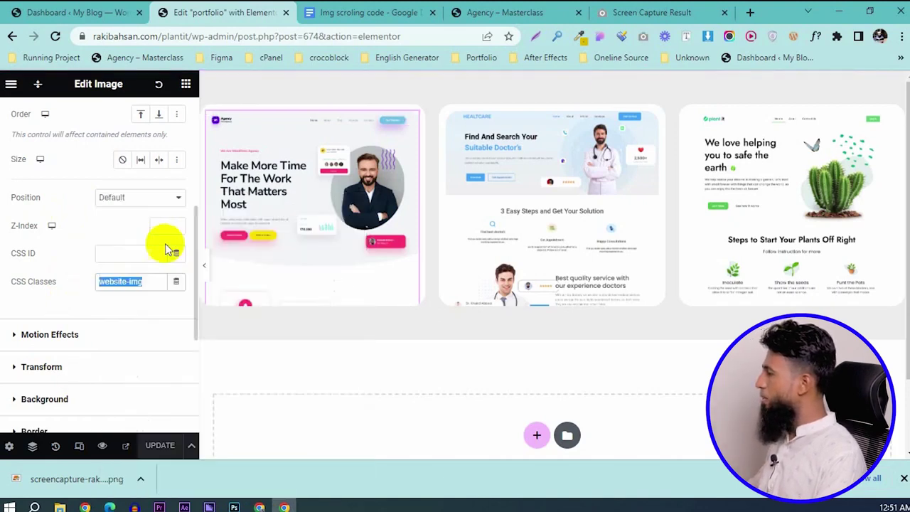
pyautogui.click(653, 125)
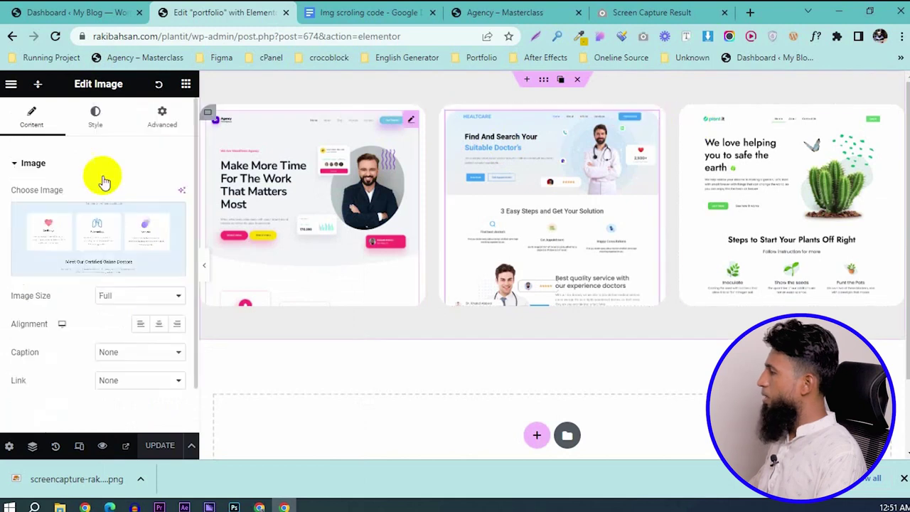
pyautogui.click(166, 119)
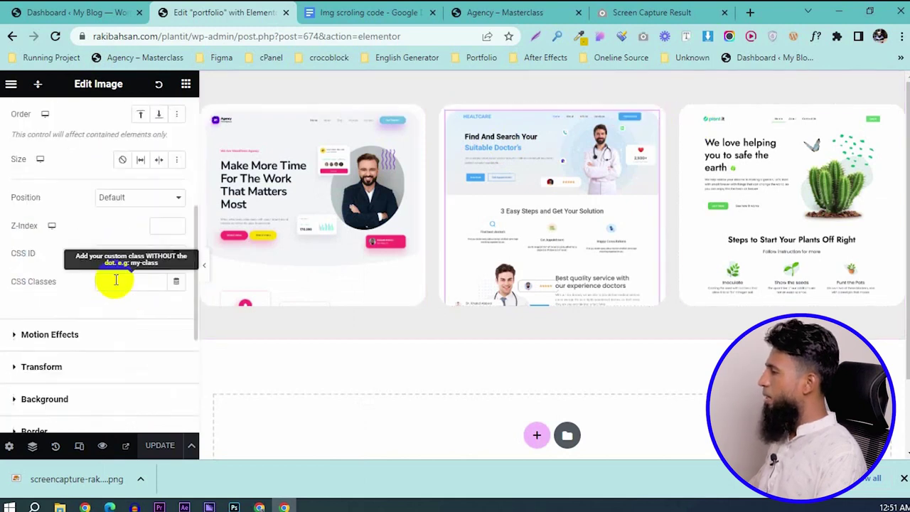
pyautogui.rightClick(115, 280)
pyautogui.click(173, 119)
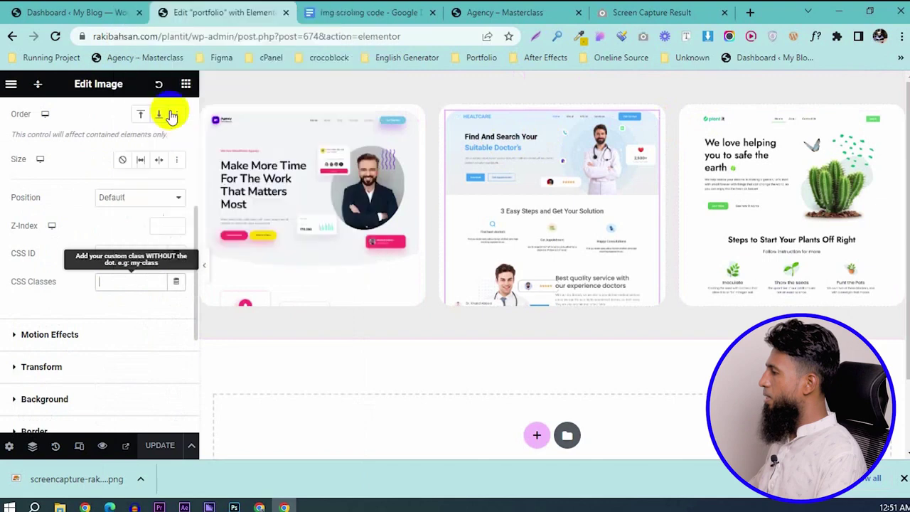
pyautogui.click(159, 444)
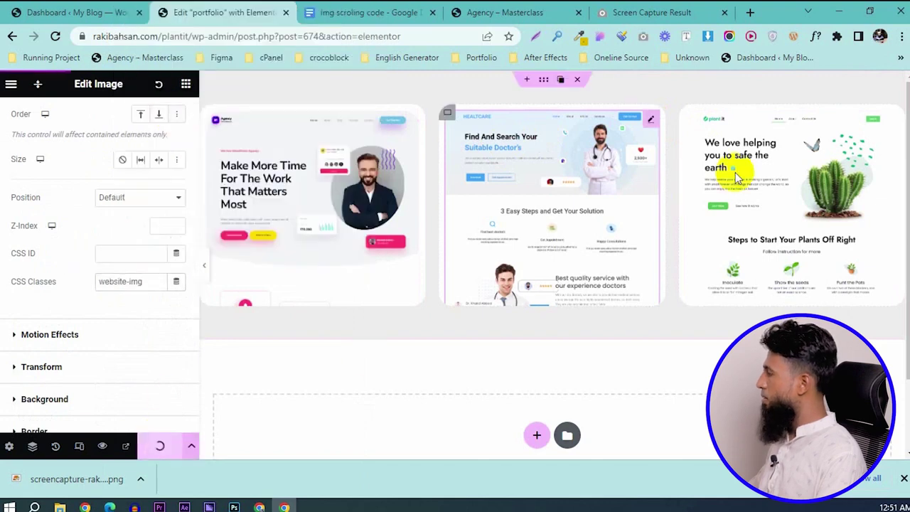
# - Paste the CSS class website-img into the plant screenshot's Image widget and update the page
pyautogui.click(891, 119)
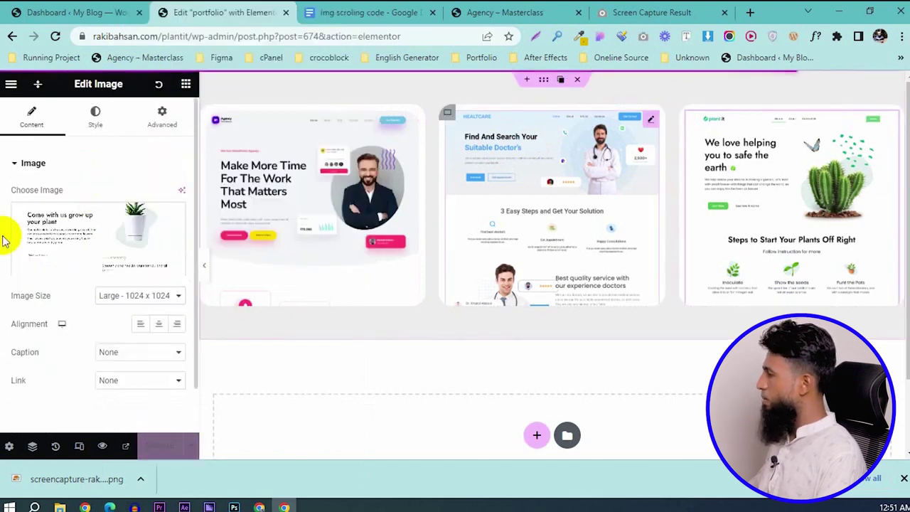
pyautogui.click(149, 121)
pyautogui.scroll(-2, 114, 352)
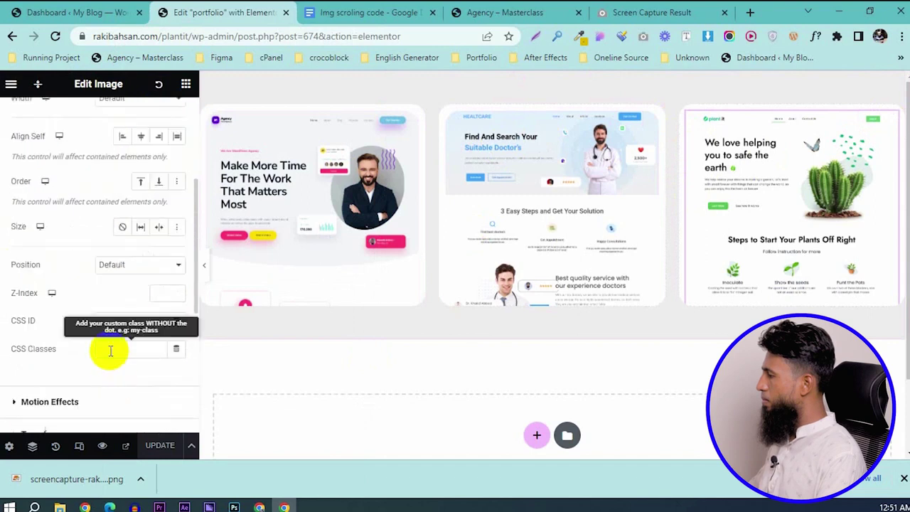
pyautogui.rightClick(110, 354)
pyautogui.click(185, 179)
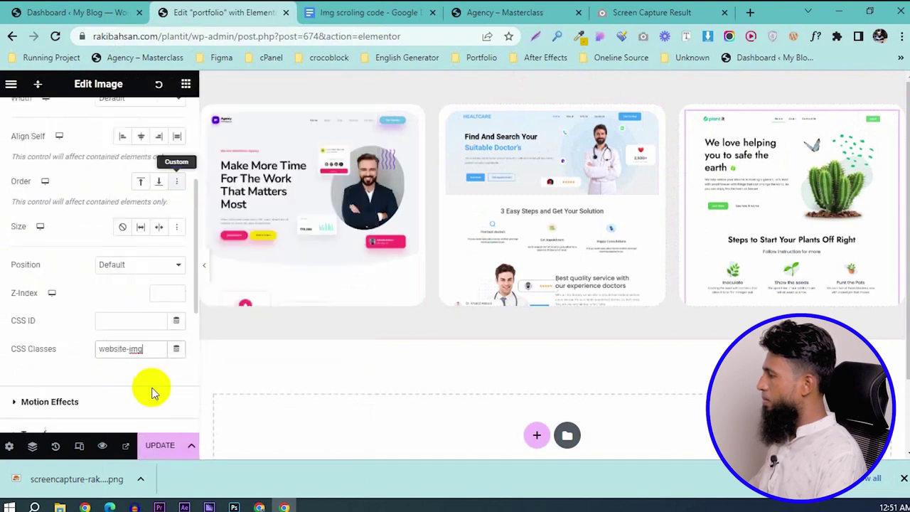
pyautogui.click(156, 448)
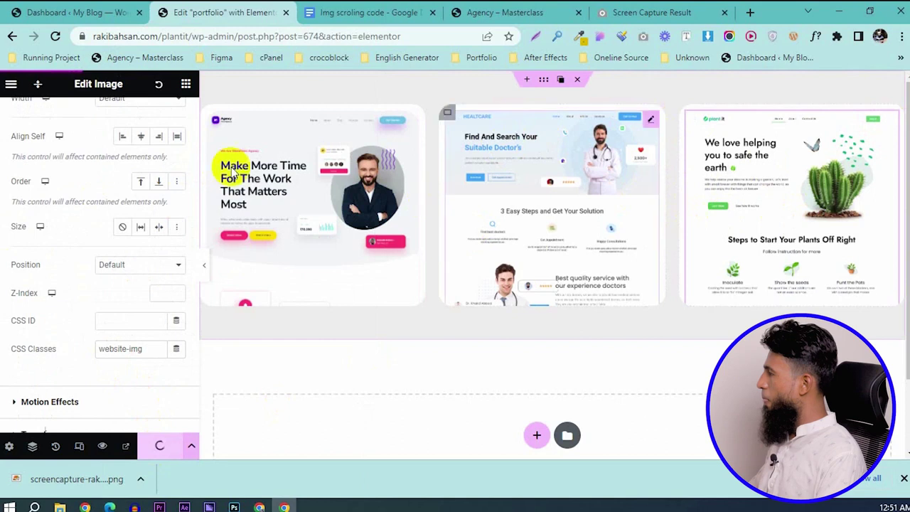
# - View the published portfolio page in a new browser tab and check the agency screenshot's scrolling on hover
pyautogui.click(12, 88)
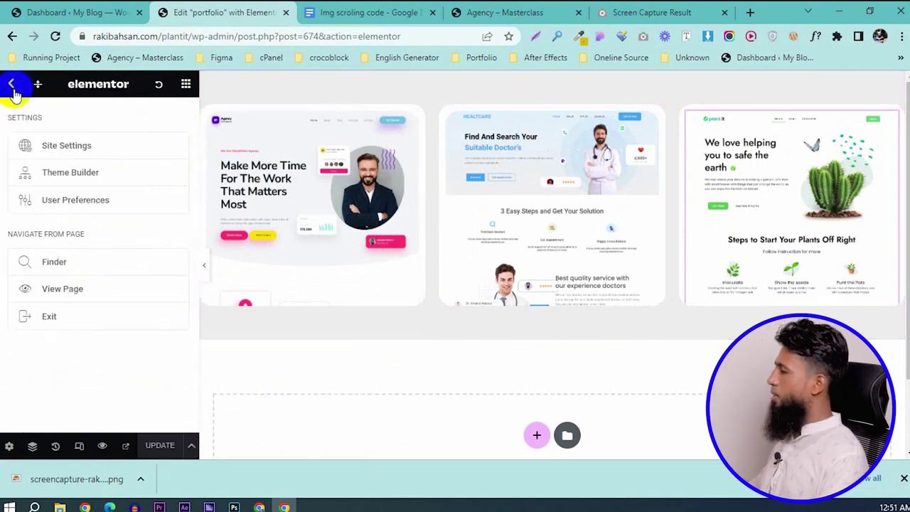
pyautogui.rightClick(53, 291)
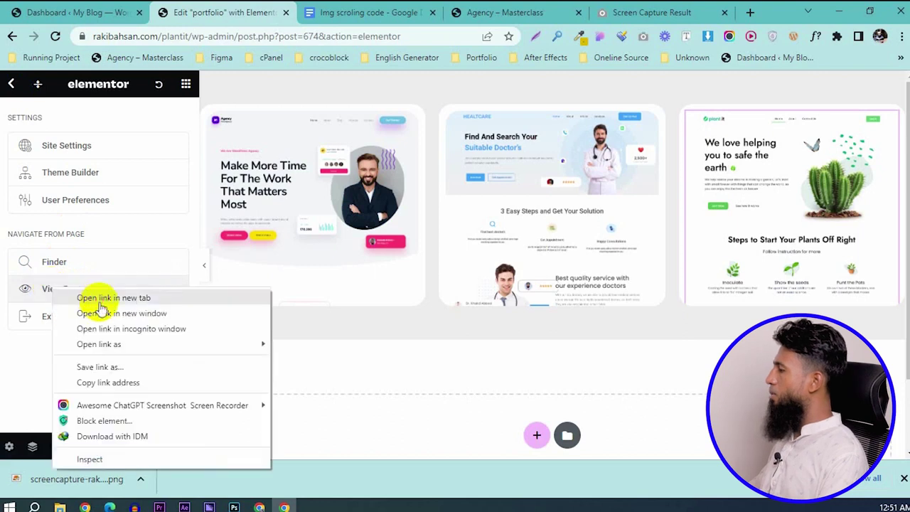
pyautogui.click(96, 299)
pyautogui.click(327, 8)
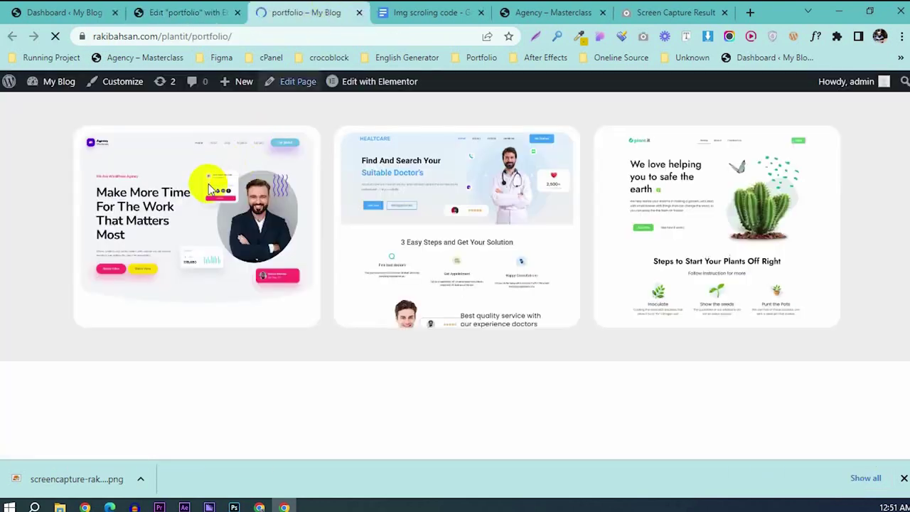
pyautogui.moveTo(205, 220)
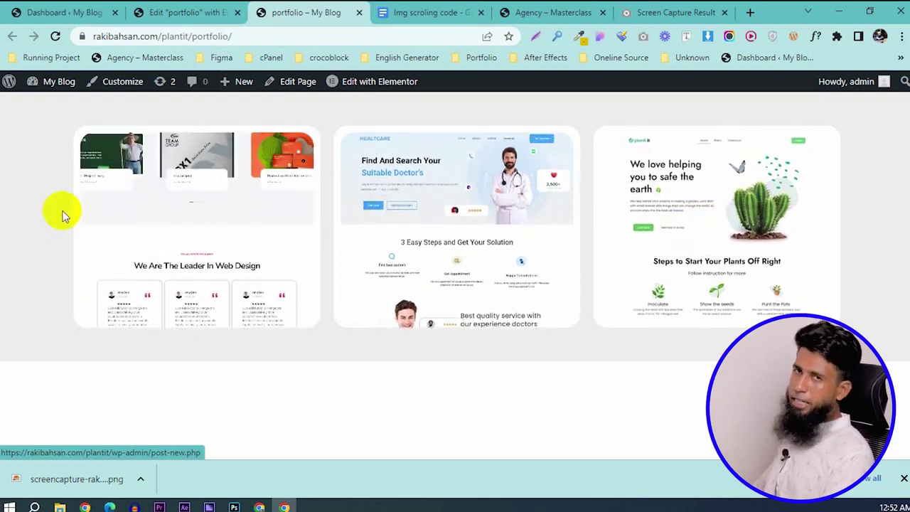
# - Back in the Elementor editor, link the agency screenshot's image to its Media File, set Lightbox to Yes, and update the page
pyautogui.click(163, 8)
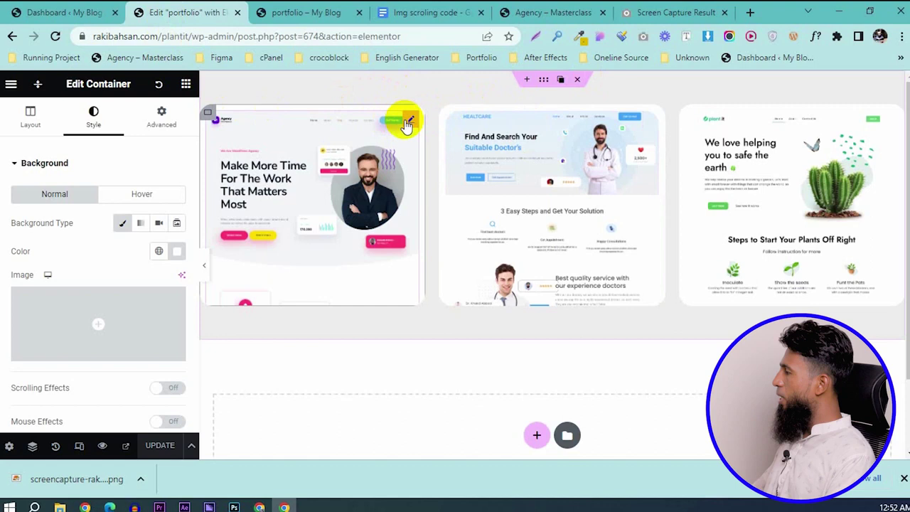
pyautogui.click(412, 123)
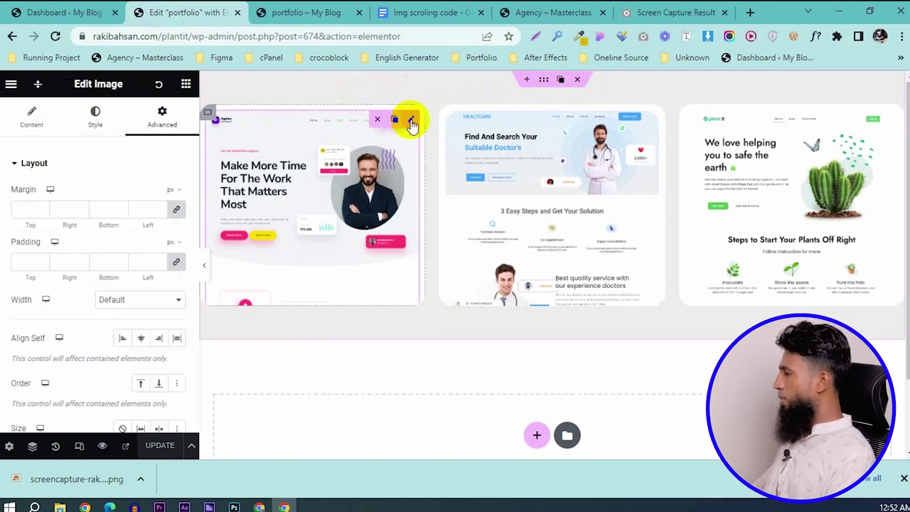
pyautogui.scroll(-1, 57, 135)
pyautogui.scroll(1, 37, 124)
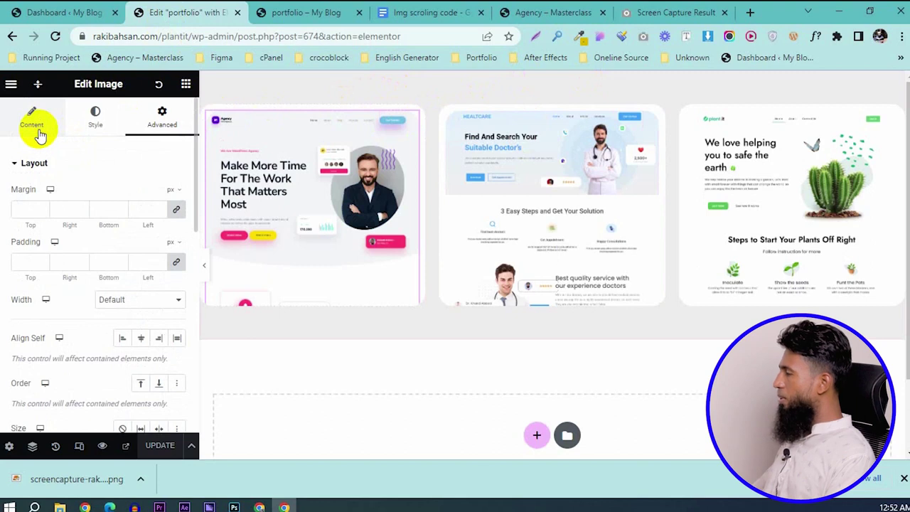
pyautogui.click(39, 134)
pyautogui.scroll(-1, 69, 252)
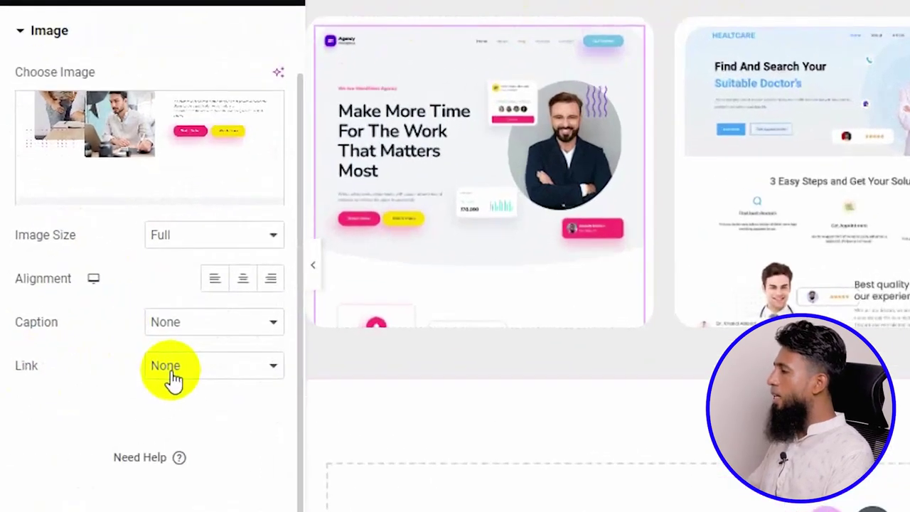
pyautogui.click(150, 370)
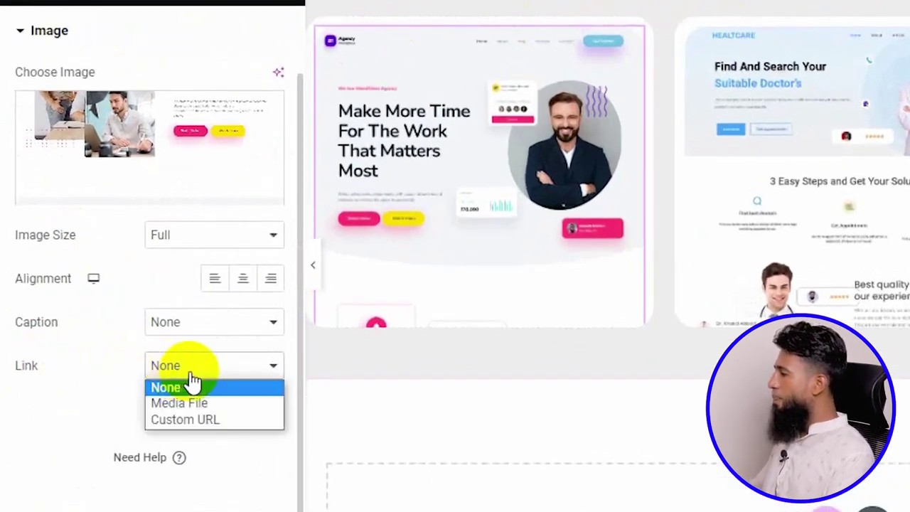
pyautogui.click(201, 408)
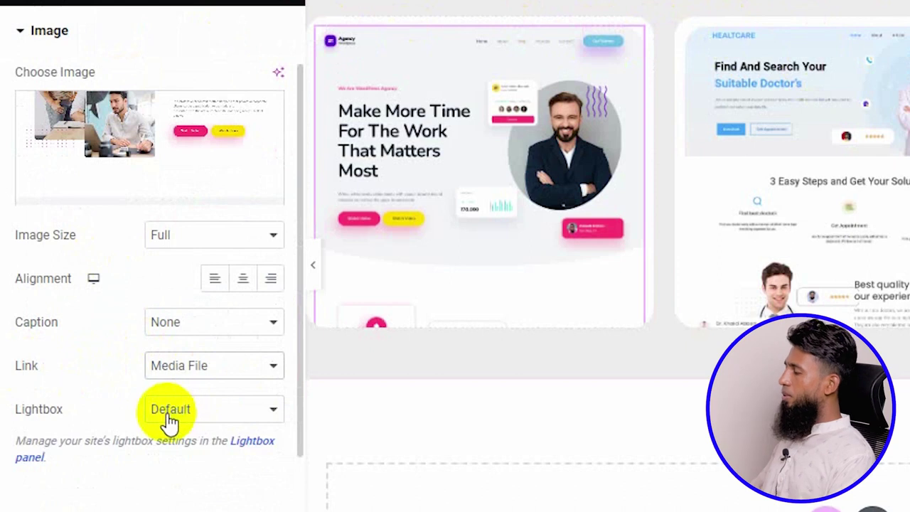
pyautogui.click(257, 418)
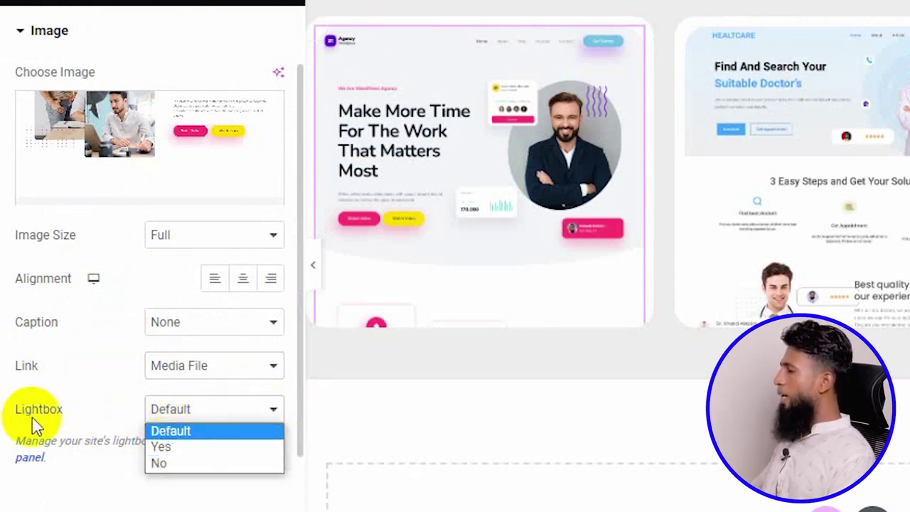
pyautogui.click(197, 448)
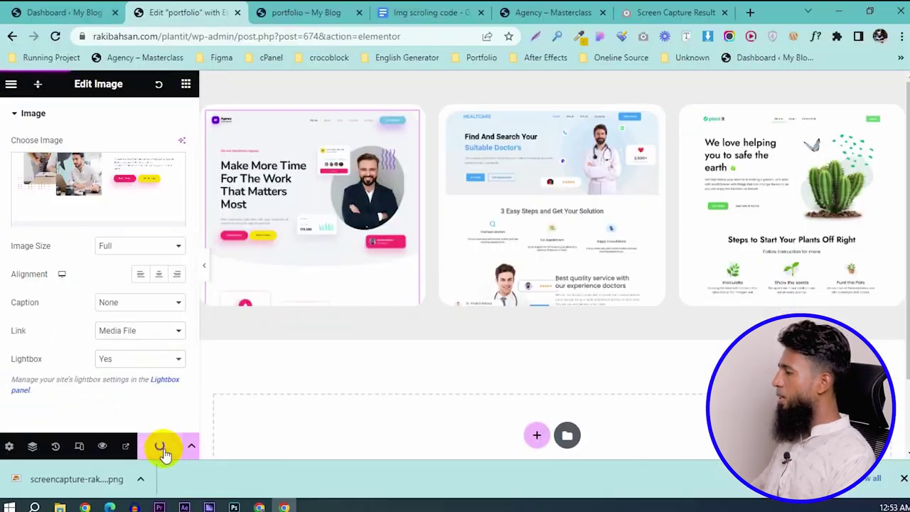
pyautogui.click(159, 449)
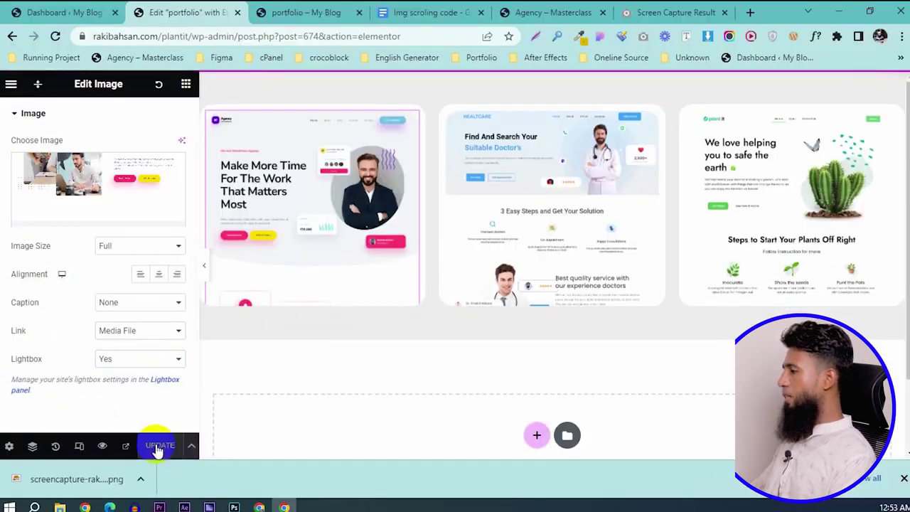
# - Reload the published portfolio page and open the agency screenshot in the lightbox
pyautogui.click(306, 12)
pyautogui.click(56, 37)
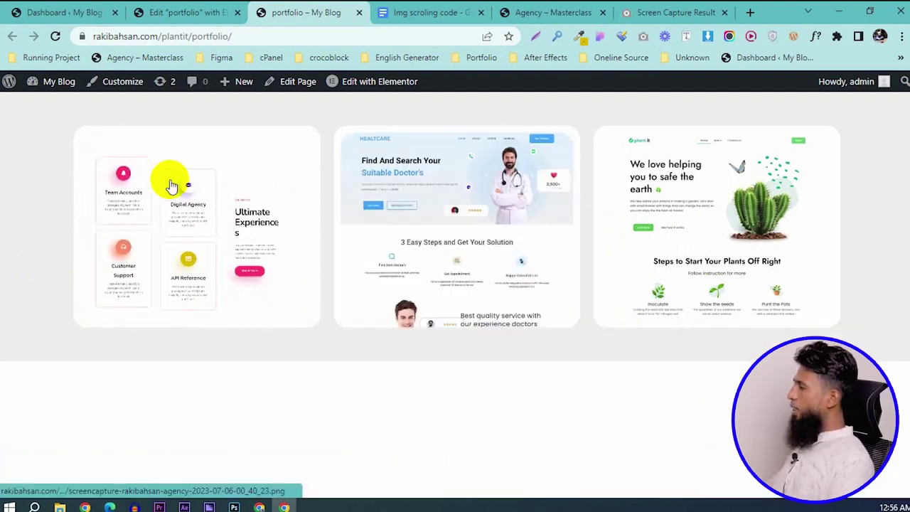
pyautogui.click(170, 180)
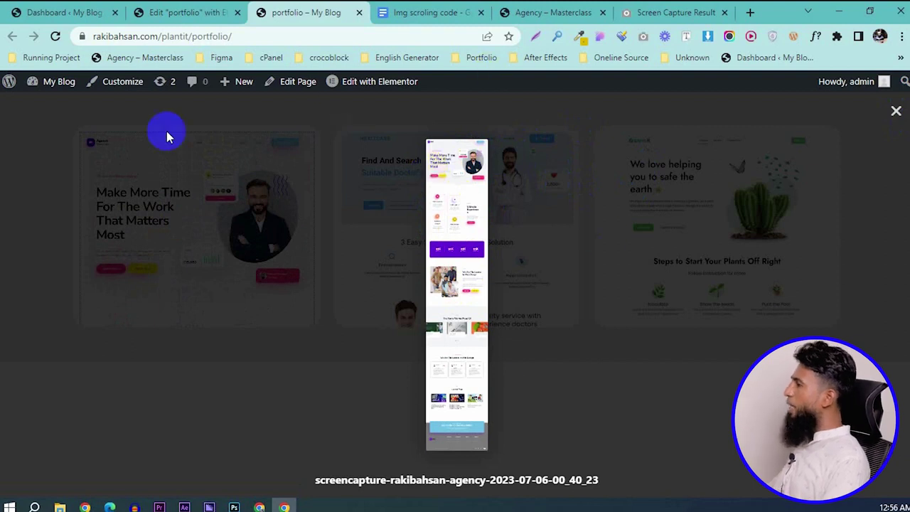
# - Open the site-wide Lightbox settings from the agency image's options and enable Zoom and Share, keeping Fullscreen off
pyautogui.click(49, 10)
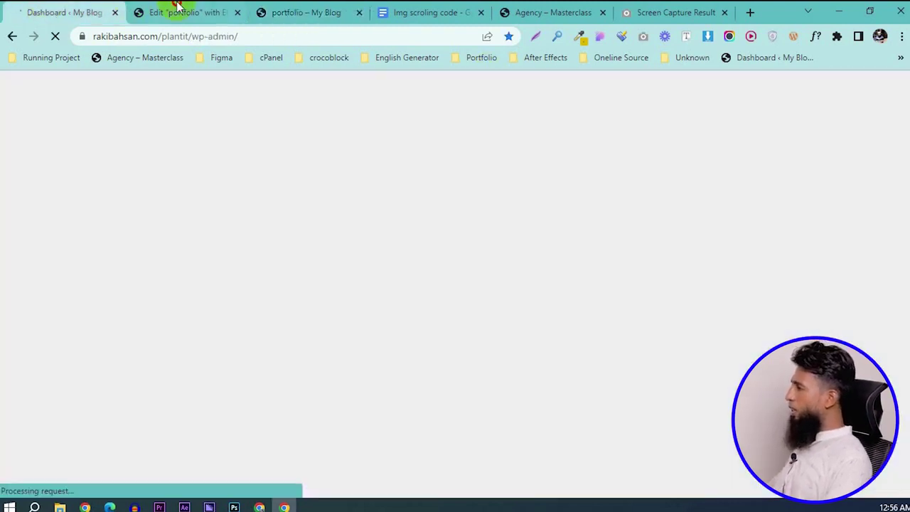
pyautogui.click(170, 12)
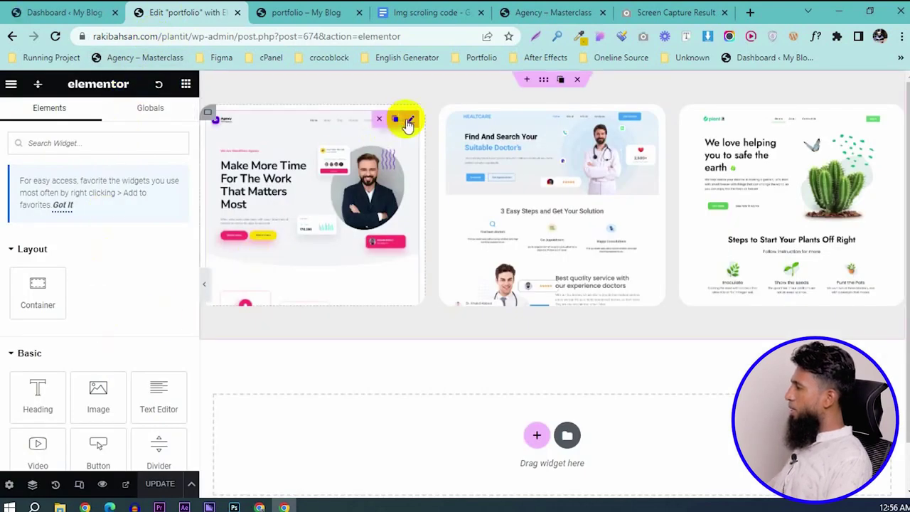
pyautogui.click(410, 121)
pyautogui.scroll(-2, 107, 242)
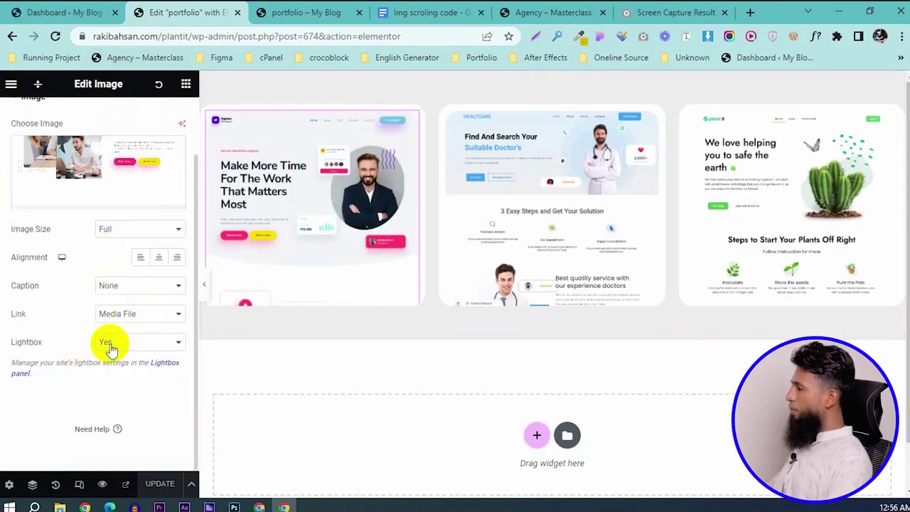
pyautogui.click(20, 374)
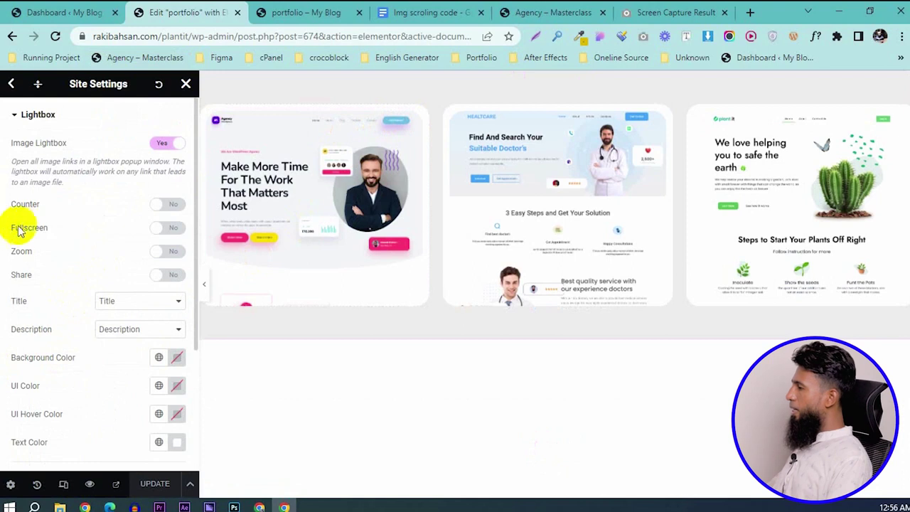
pyautogui.click(172, 232)
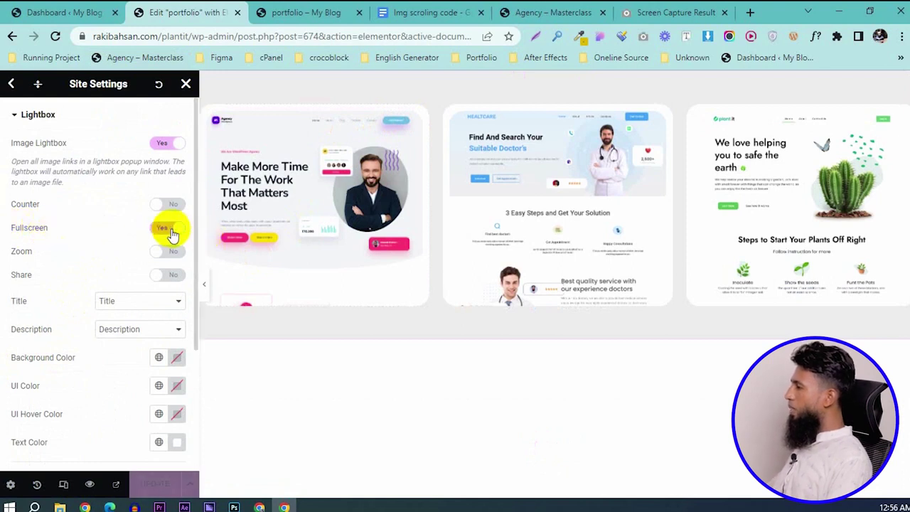
pyautogui.click(154, 233)
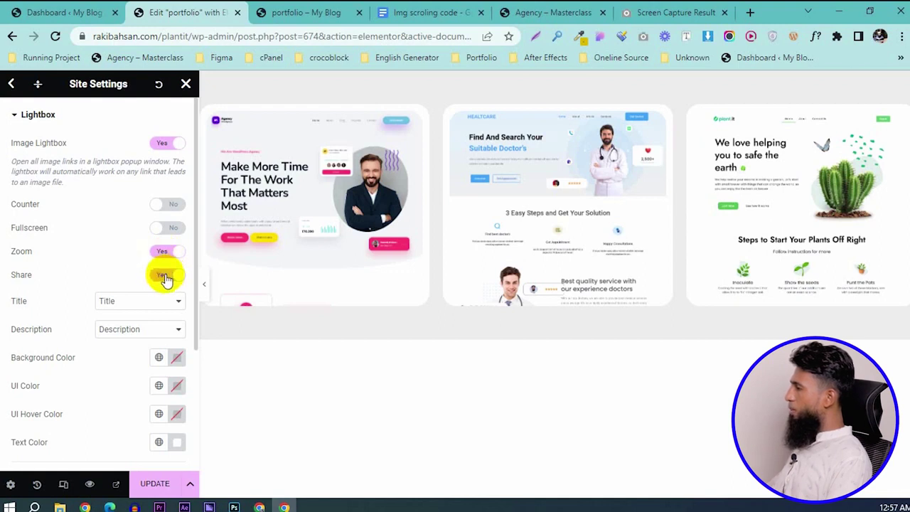
# - Reload the published portfolio page and try the zoom and share controls in the agency screenshot's lightbox
pyautogui.click(316, 10)
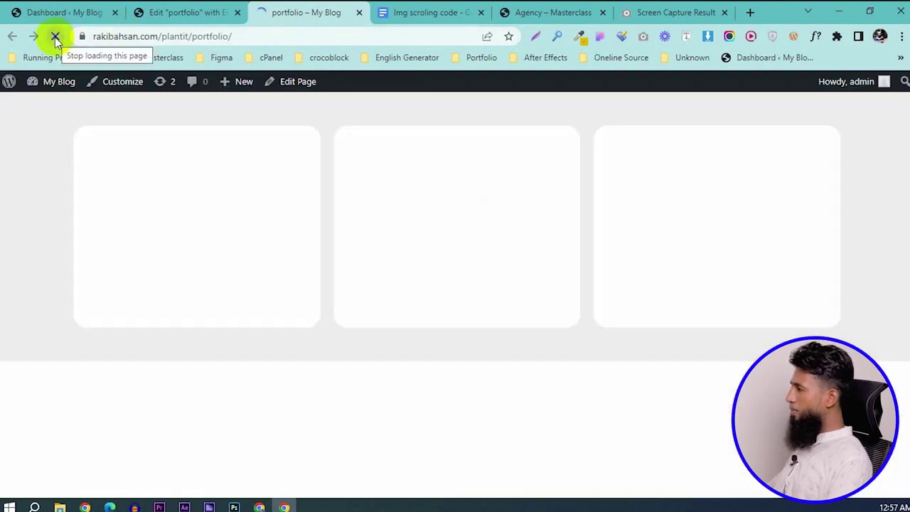
pyautogui.click(192, 207)
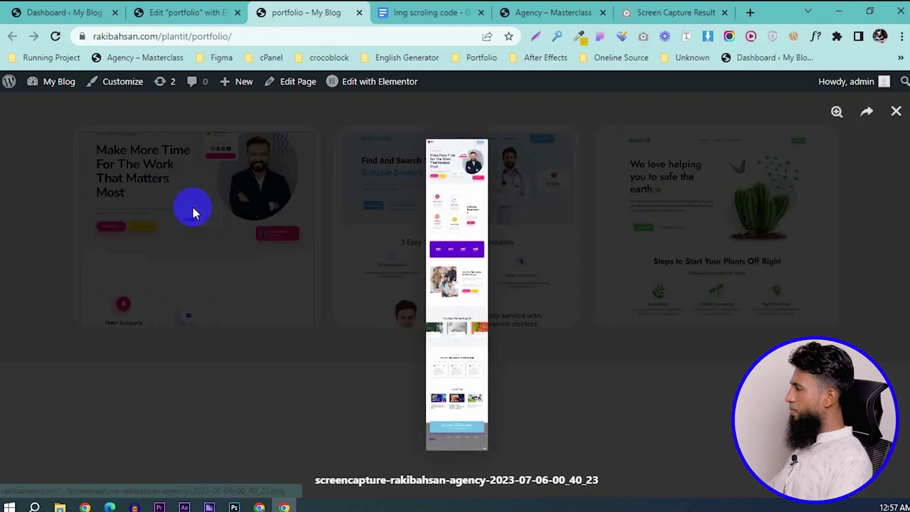
pyautogui.click(835, 112)
pyautogui.click(896, 111)
pyautogui.click(173, 214)
pyautogui.click(867, 111)
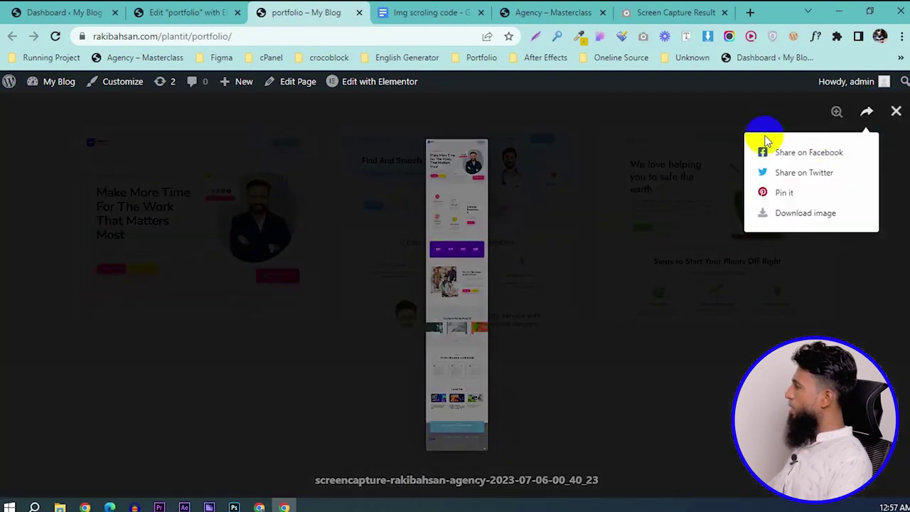
# - Set the lightbox Background Color to dark brown #3C1B1B in the Elementor site settings and update
pyautogui.click(211, 10)
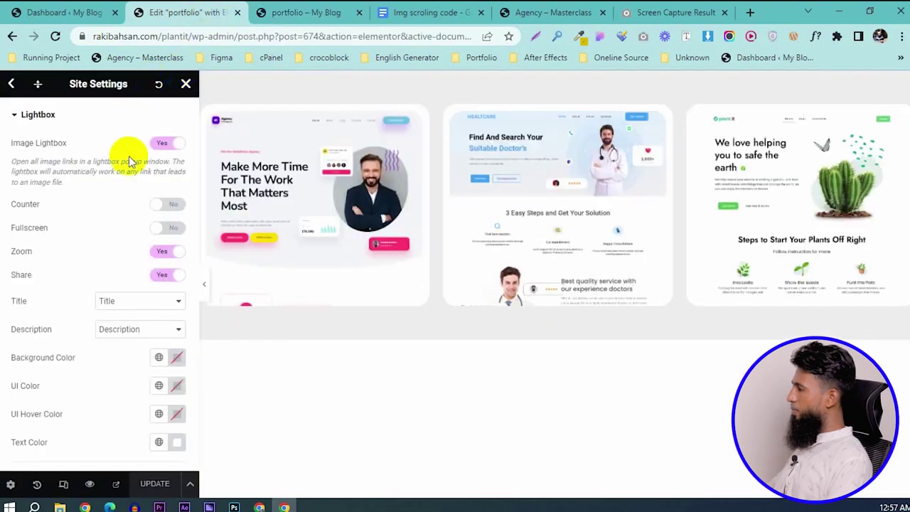
pyautogui.scroll(-3, 142, 277)
pyautogui.scroll(1, 156, 256)
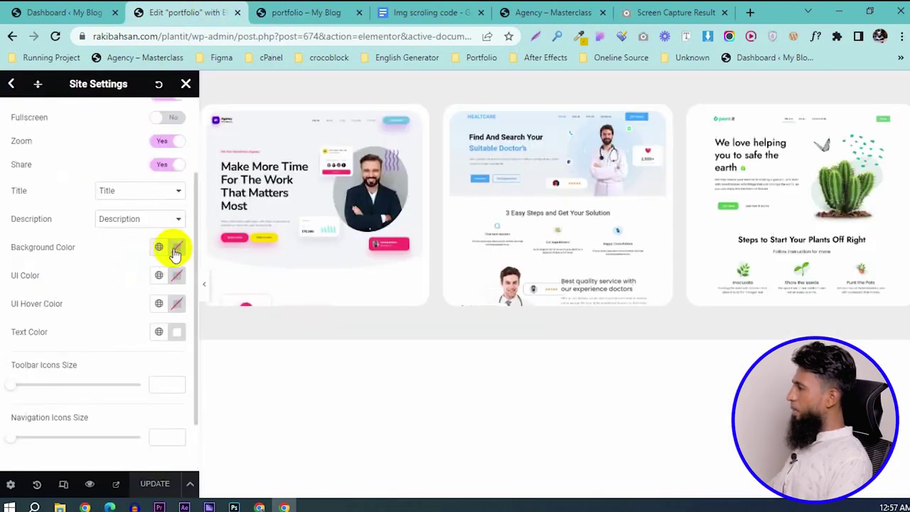
pyautogui.click(177, 249)
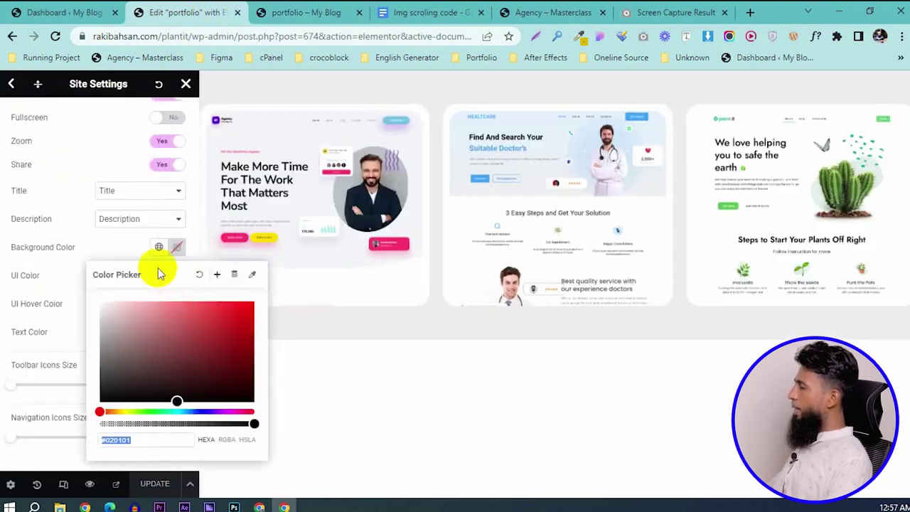
pyautogui.click(120, 307)
pyautogui.moveTo(137, 393); pyautogui.dragTo(185, 377)
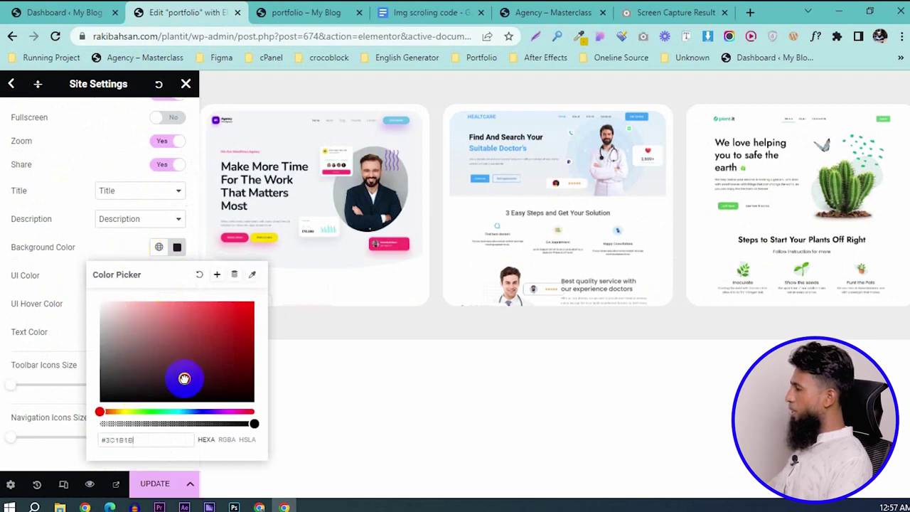
pyautogui.click(115, 244)
pyautogui.click(155, 484)
# - Reload the published page, check the lightbox background behind the agency screenshot, and close the lightbox
pyautogui.click(306, 12)
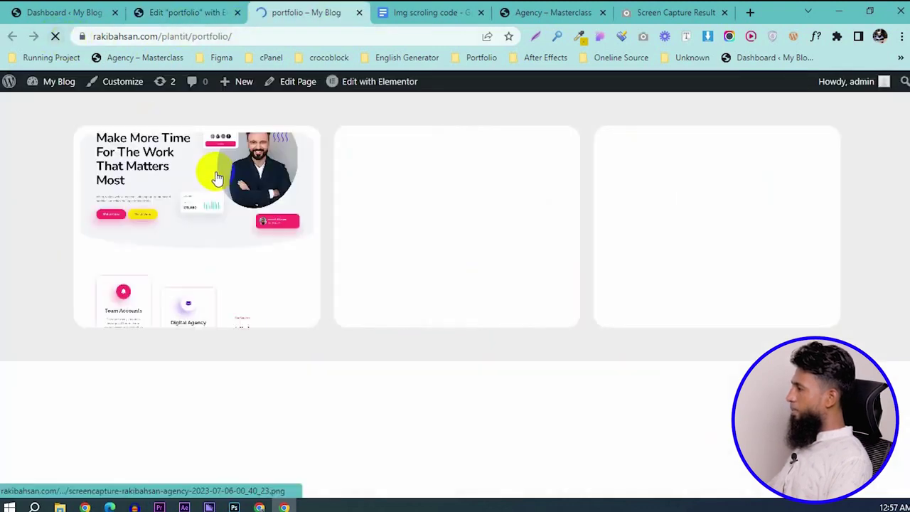
pyautogui.click(213, 170)
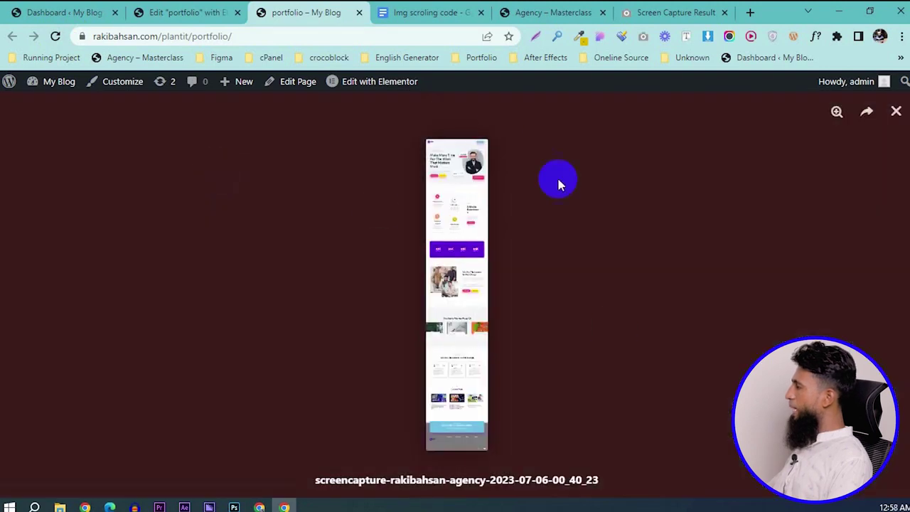
pyautogui.click(898, 111)
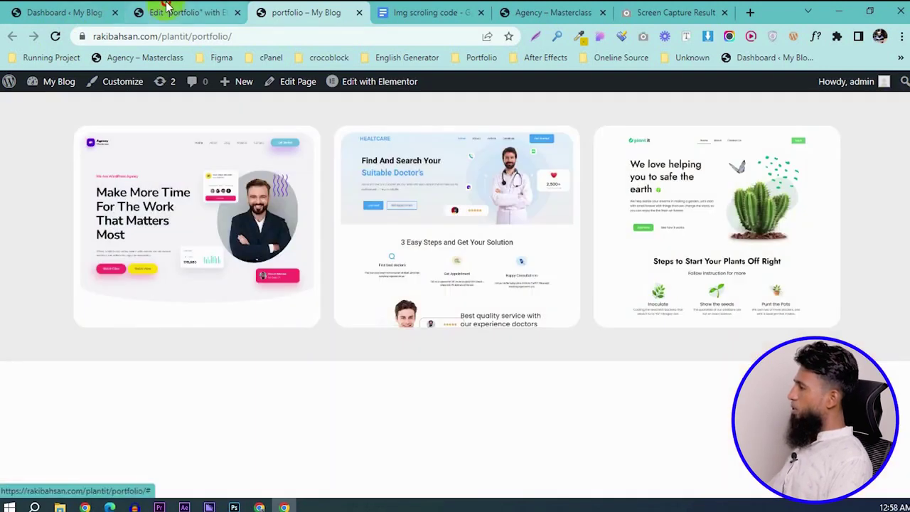
# - Reset the lightbox Background Color to its default in the site settings
pyautogui.click(163, 12)
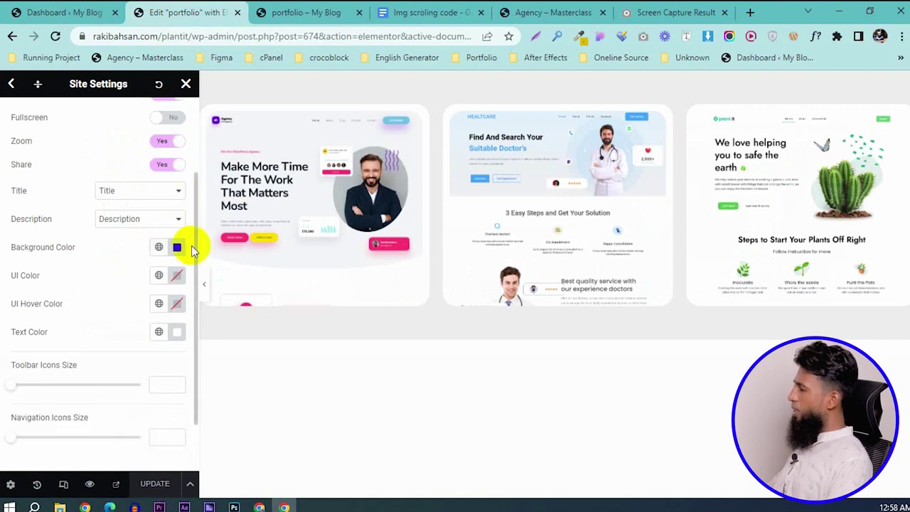
pyautogui.click(158, 247)
pyautogui.click(177, 247)
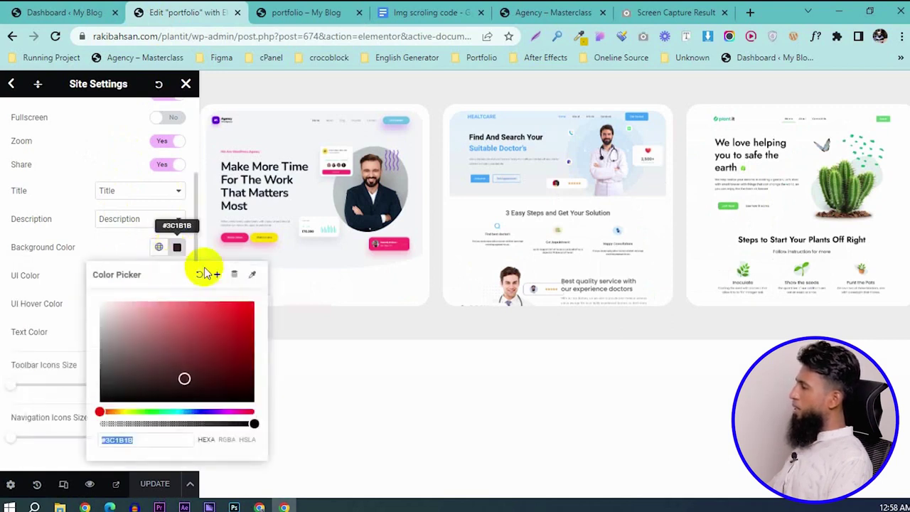
pyautogui.click(199, 275)
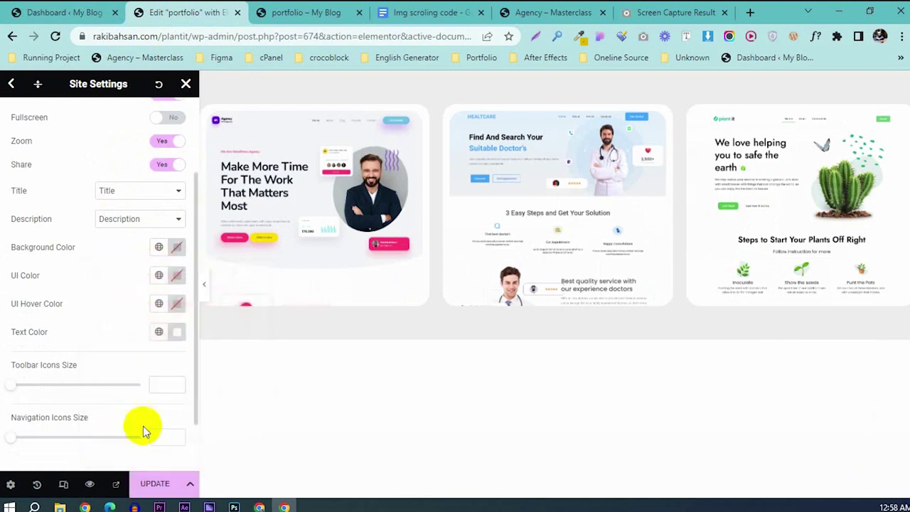
# - Set the lightbox Toolbar Icons Size and Navigation Icons Size to 50 and update the site settings
pyautogui.scroll(-2, 143, 429)
pyautogui.click(161, 320)
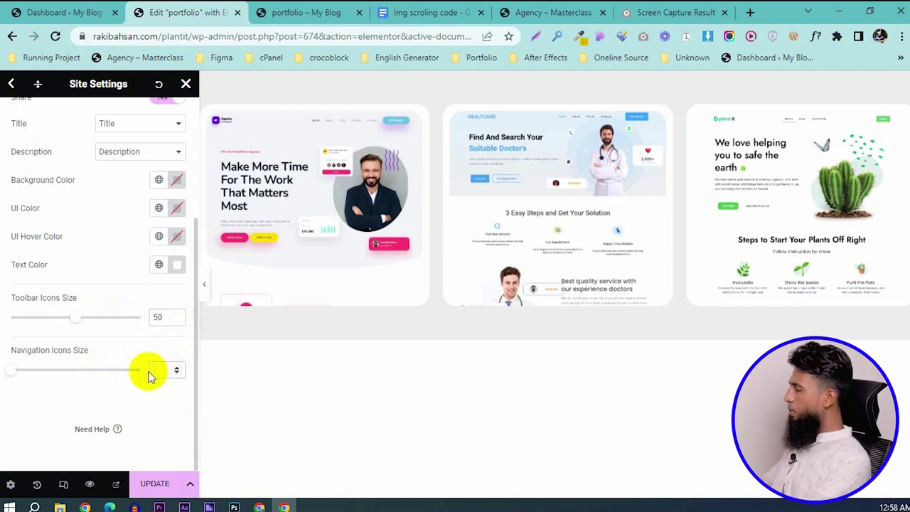
pyautogui.scroll(2, 148, 374)
pyautogui.click(166, 486)
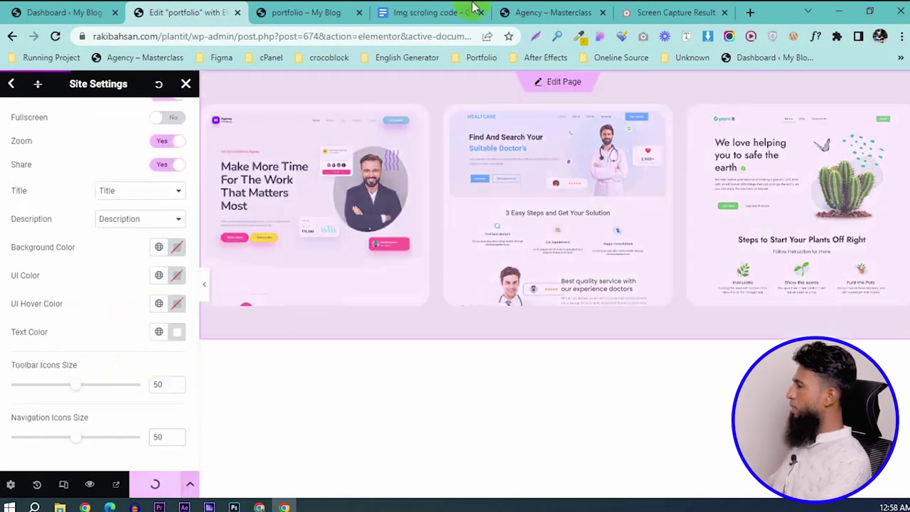
# - Reload the published page, test the resized zoom and share icons in the agency screenshot's lightbox, and close it
pyautogui.click(301, 5)
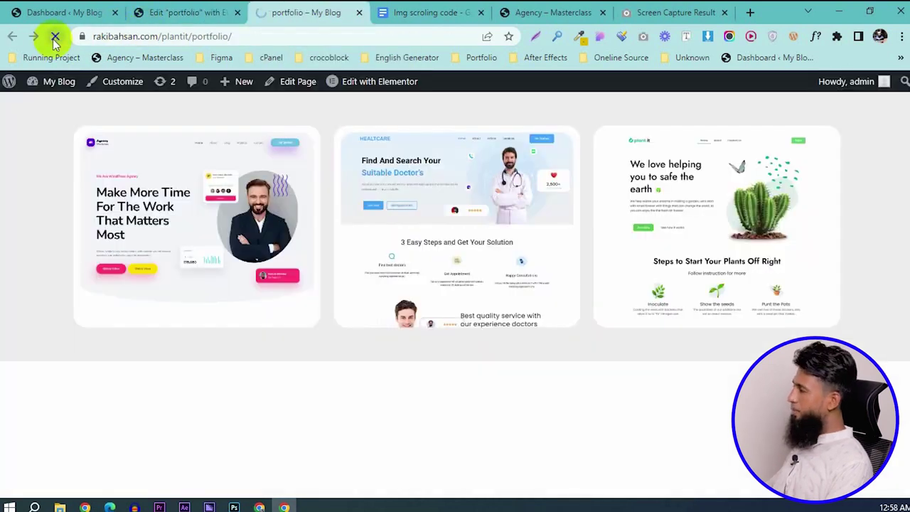
pyautogui.click(173, 214)
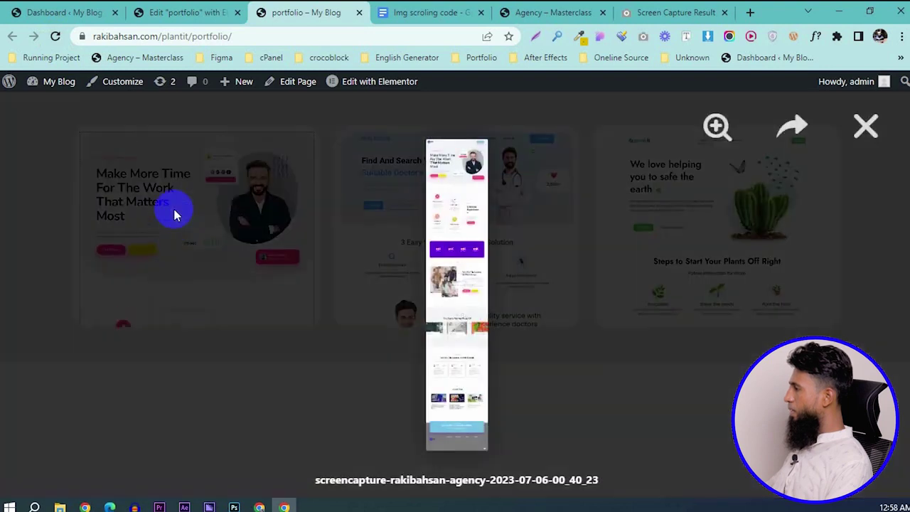
pyautogui.click(717, 127)
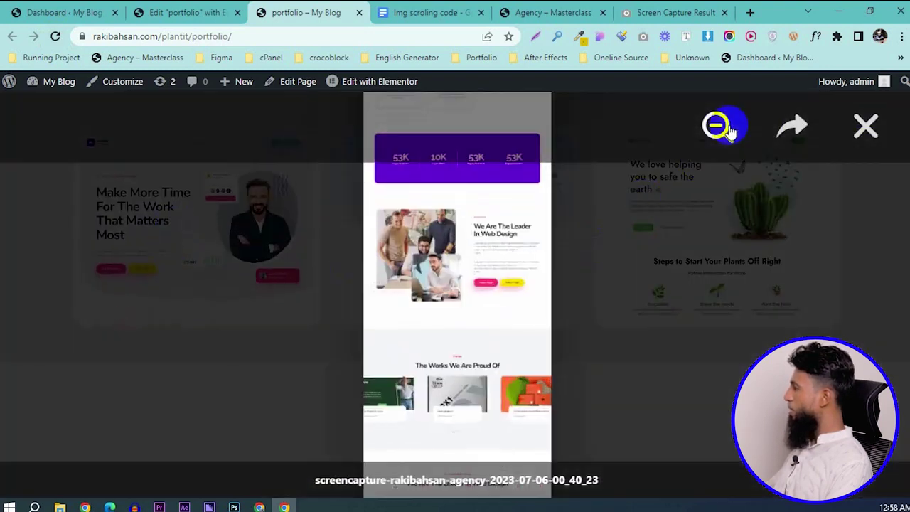
pyautogui.click(792, 127)
pyautogui.click(792, 131)
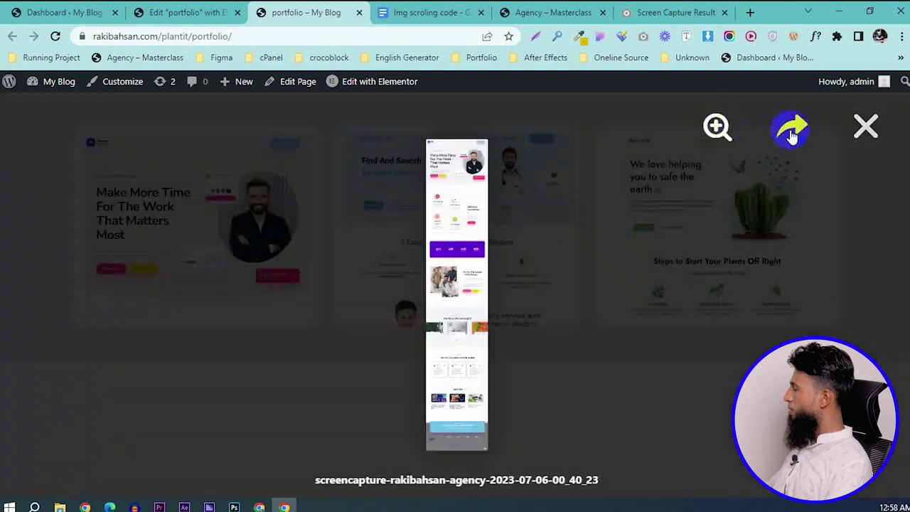
pyautogui.click(716, 127)
pyautogui.click(866, 125)
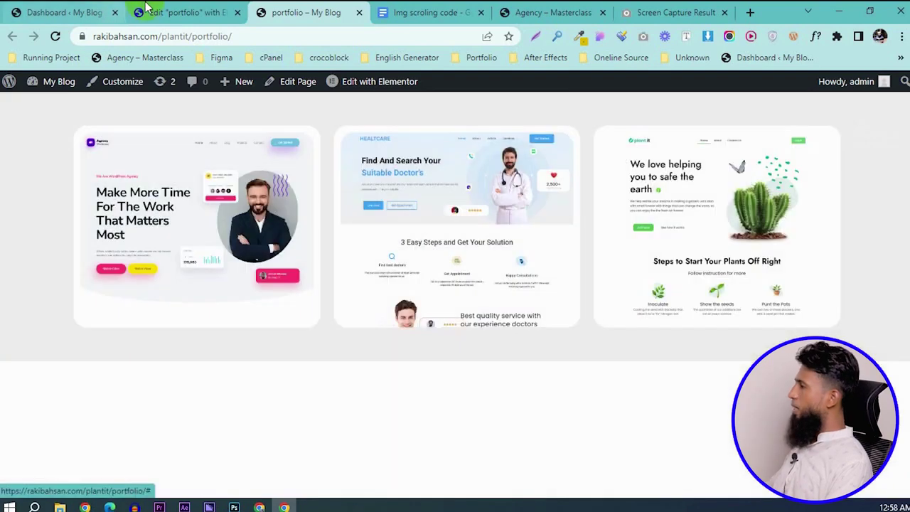
# - Set the lightbox UI Color to blue and the UI Hover Color to mint green in the site settings
pyautogui.click(171, 12)
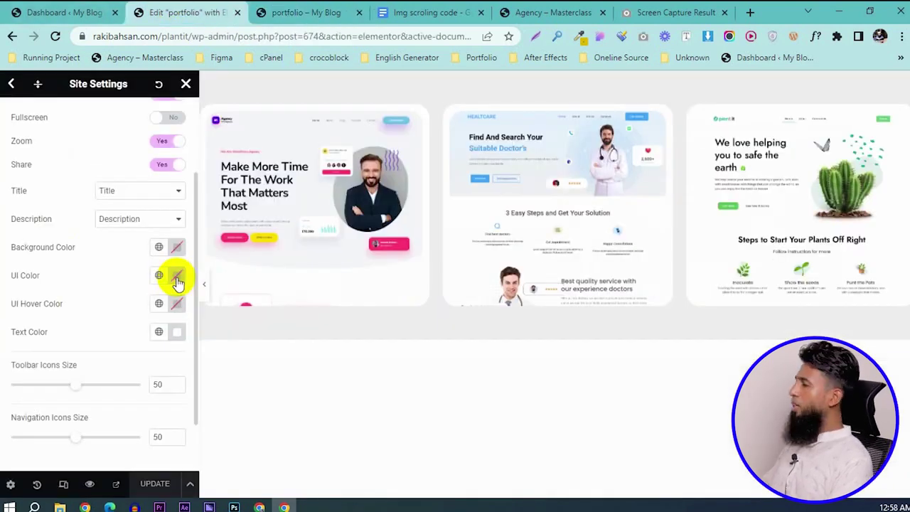
pyautogui.click(178, 279)
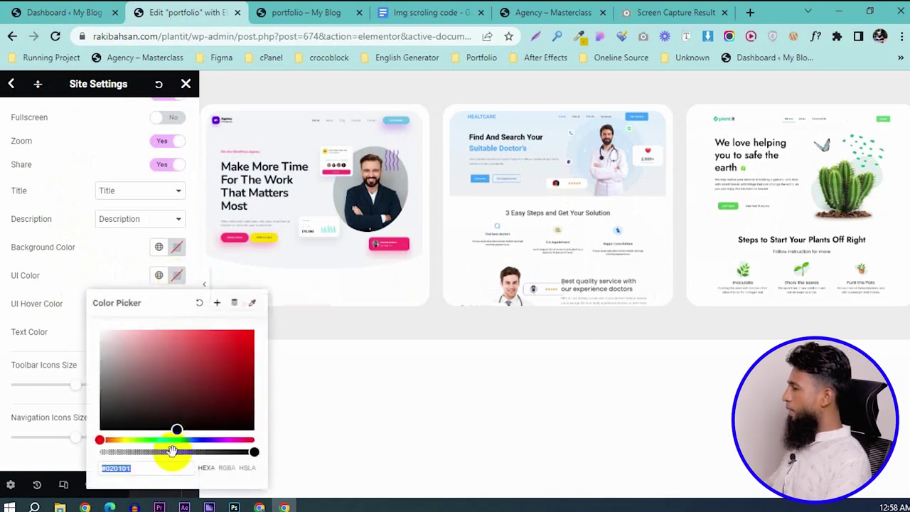
pyautogui.moveTo(182, 441); pyautogui.dragTo(203, 442)
pyautogui.moveTo(222, 344); pyautogui.dragTo(237, 330)
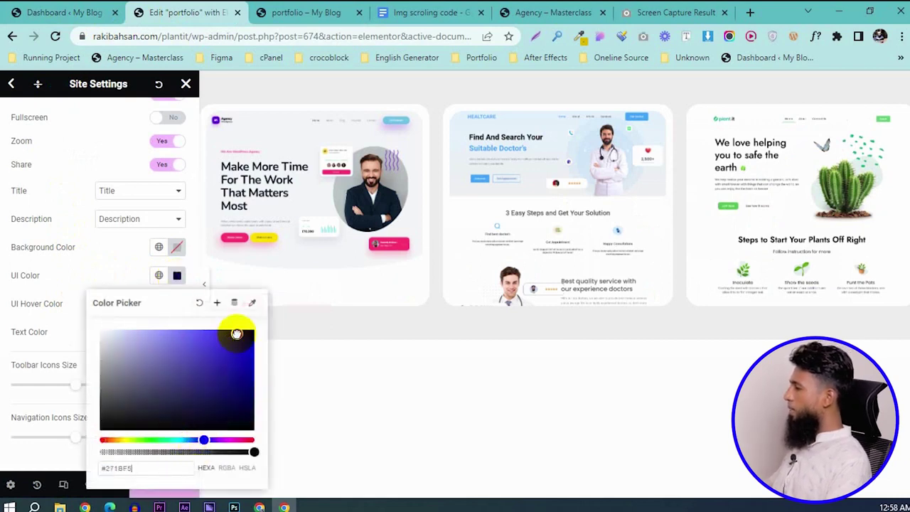
pyautogui.click(67, 250)
pyautogui.click(170, 307)
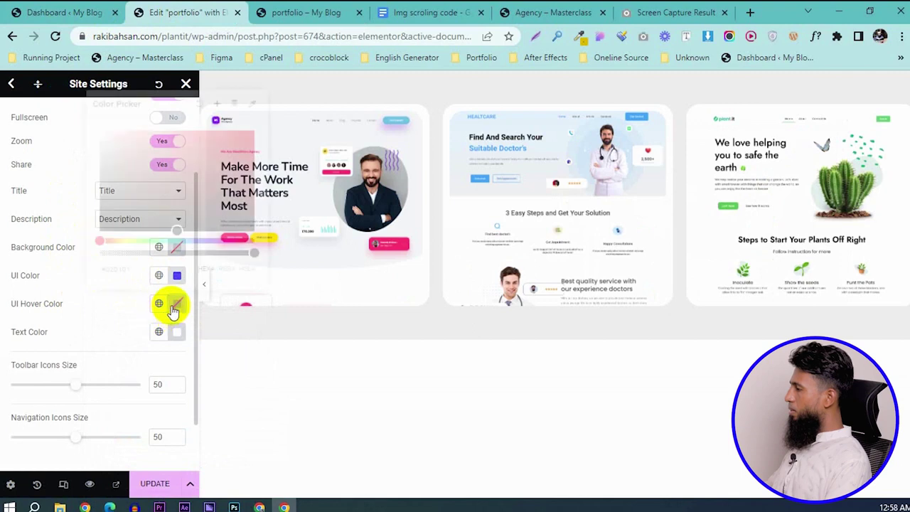
pyautogui.moveTo(182, 241); pyautogui.dragTo(167, 240)
pyautogui.moveTo(206, 137); pyautogui.dragTo(220, 122)
pyautogui.click(142, 331)
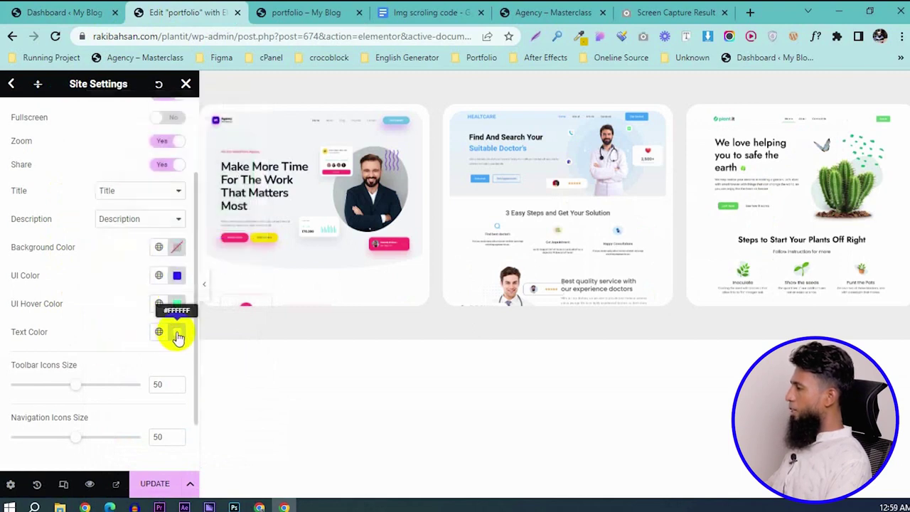
# - Set the lightbox Text Color to light gray (#D3D3D3) and update the site settings
pyautogui.click(177, 332)
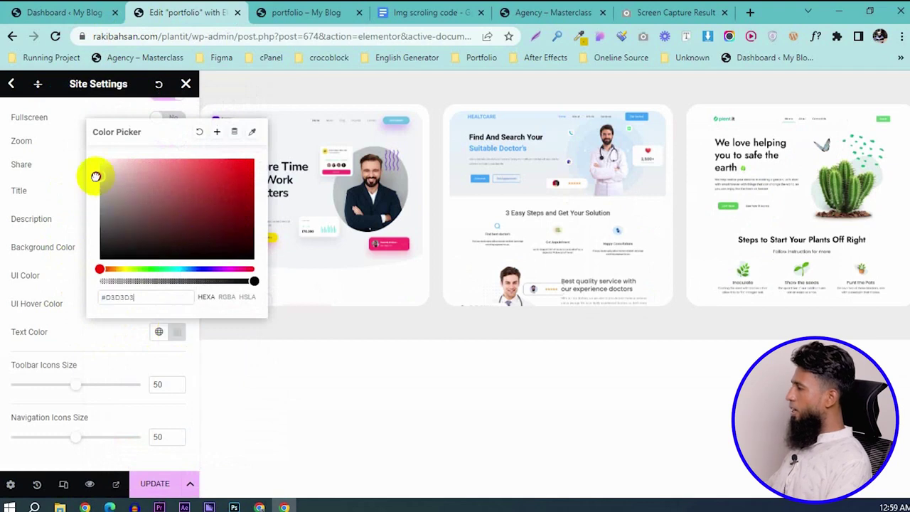
pyautogui.click(76, 245)
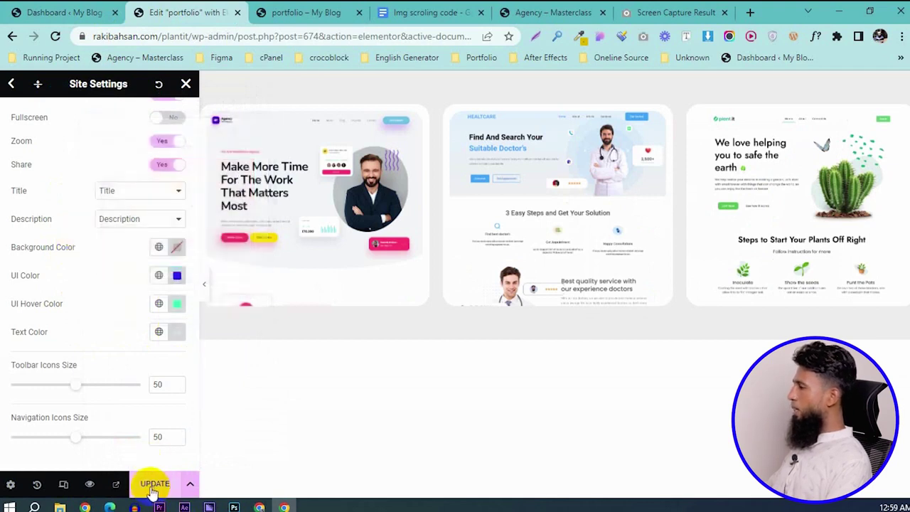
pyautogui.click(152, 485)
# - On the published portfolio page, open the agency screenshot's lightbox and check the icon colors and hover color
pyautogui.click(291, 11)
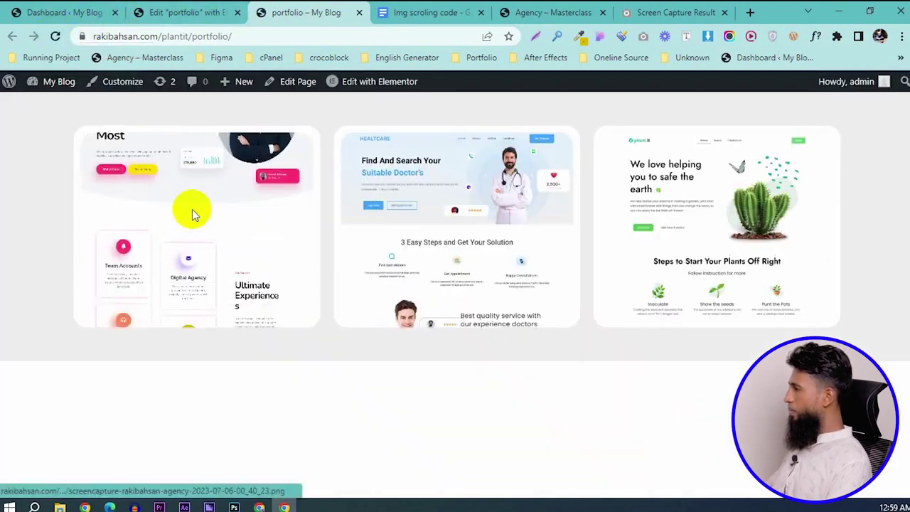
pyautogui.click(193, 212)
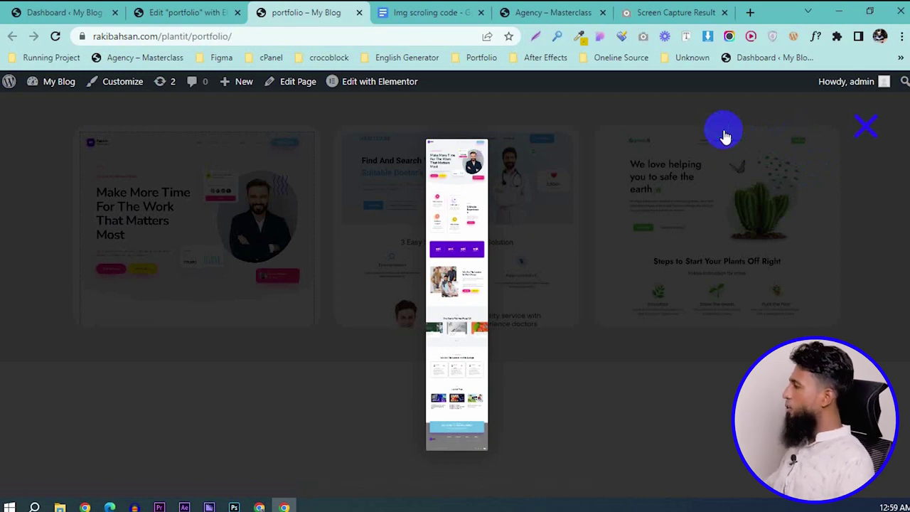
# - Close the agency lightbox, switch to the Elementor editor and leave the site settings to edit the portfolio page
pyautogui.click(871, 126)
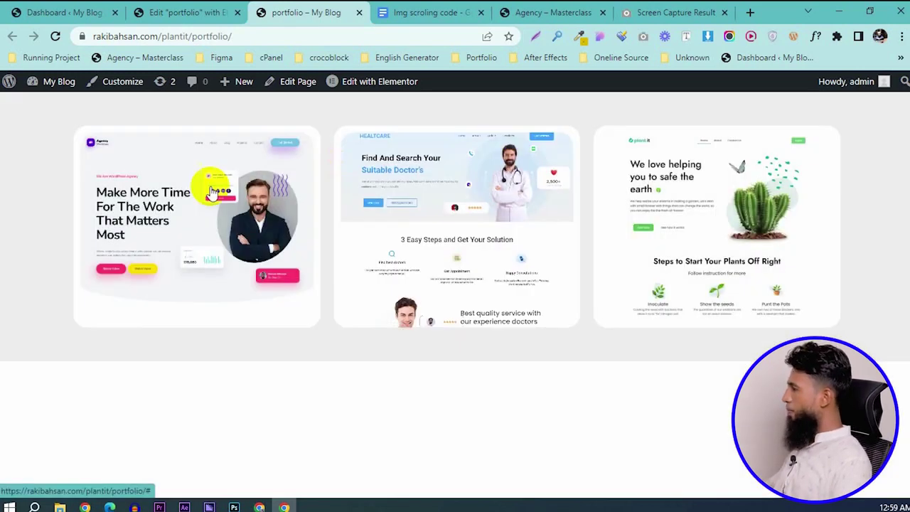
pyautogui.click(140, 12)
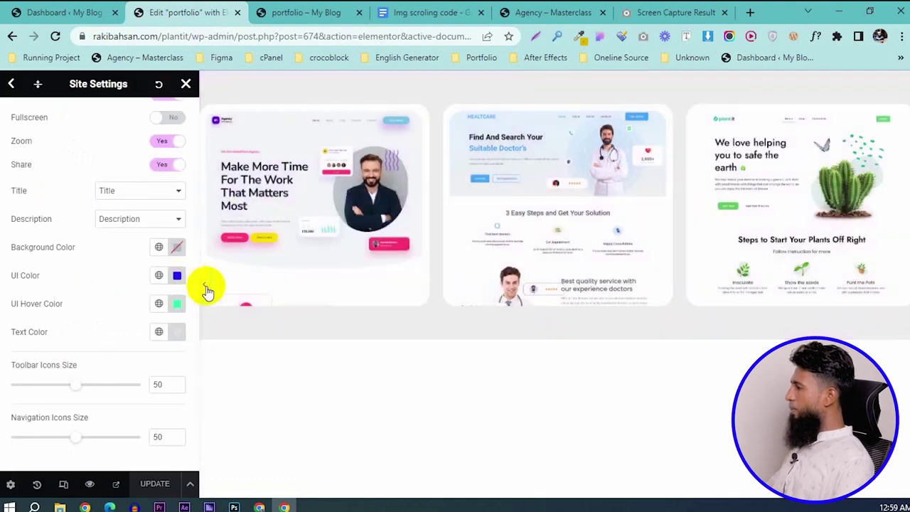
pyautogui.click(205, 286)
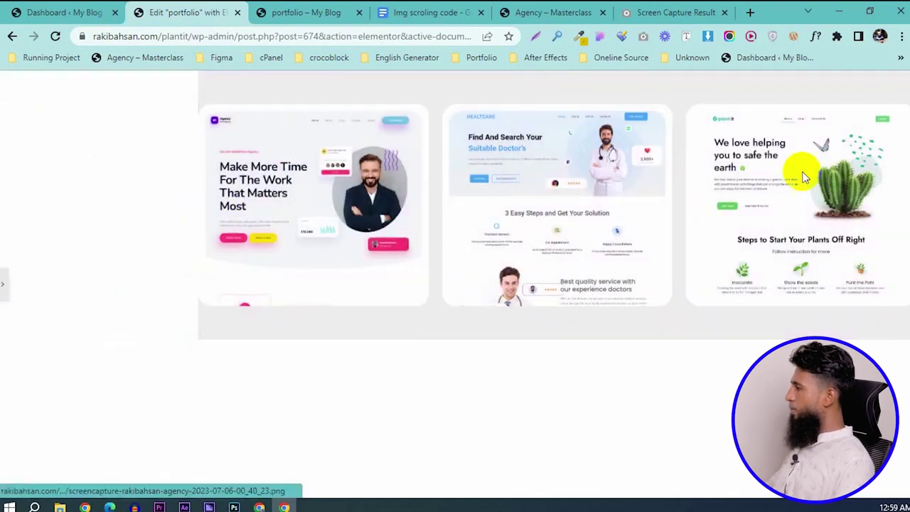
pyautogui.click(3, 290)
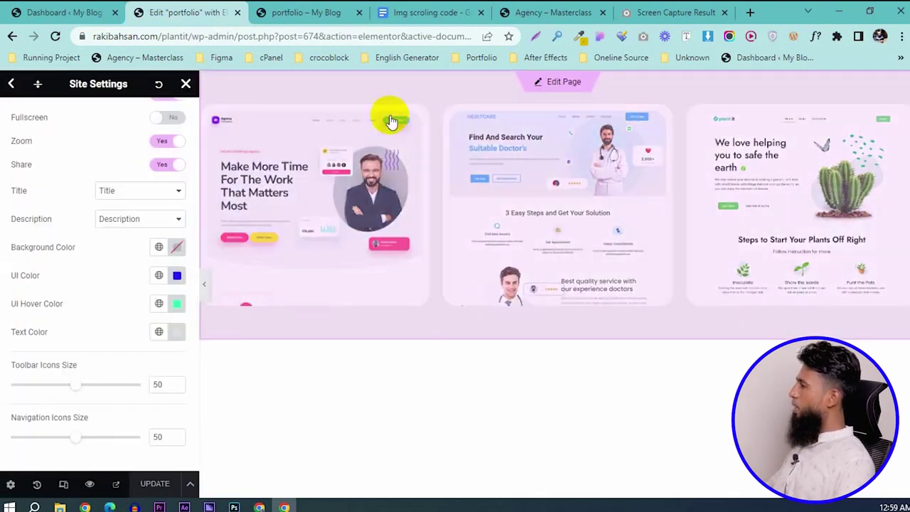
pyautogui.click(378, 108)
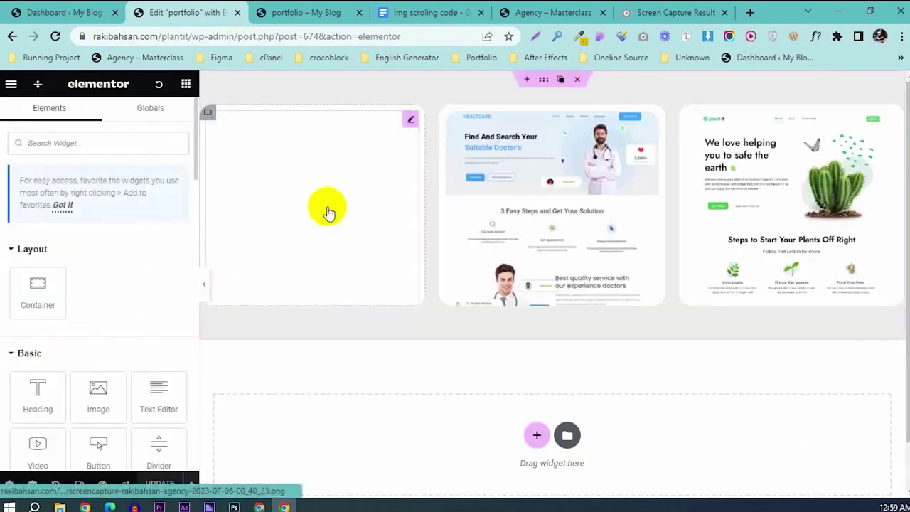
# - Link the healthcare screenshot to its Media File, set its Lightbox to Yes and update the page
pyautogui.click(559, 142)
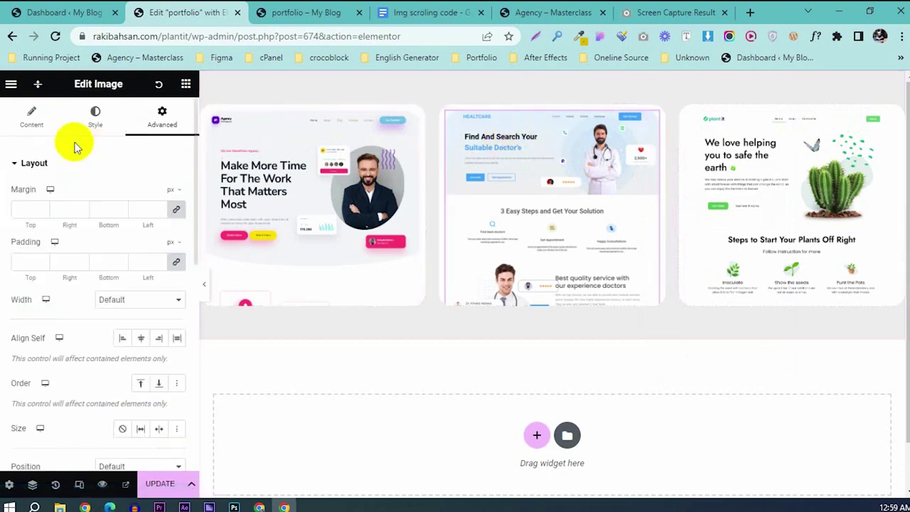
pyautogui.click(35, 117)
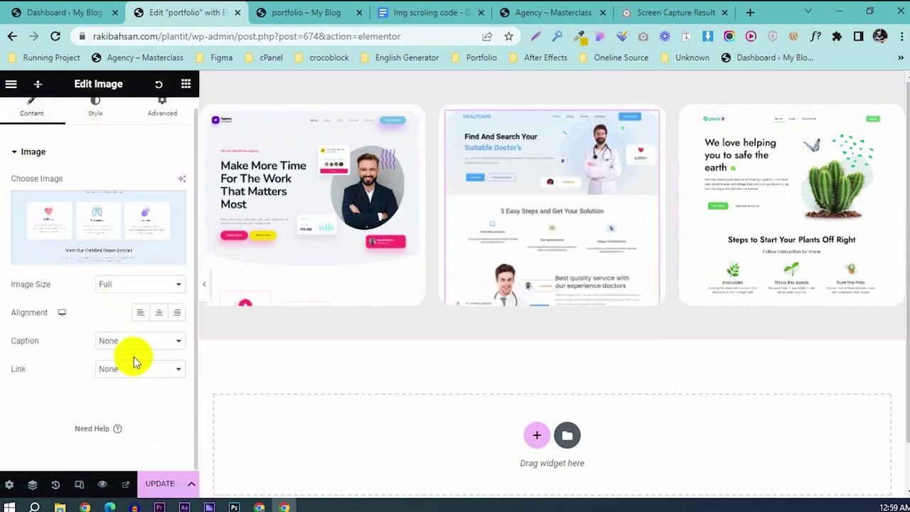
pyautogui.click(132, 375)
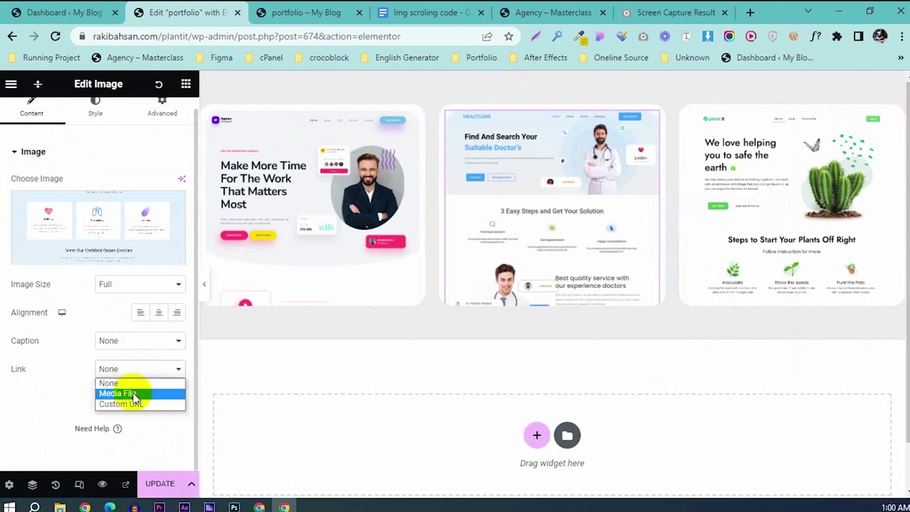
pyautogui.click(133, 394)
pyautogui.click(128, 397)
pyautogui.click(101, 419)
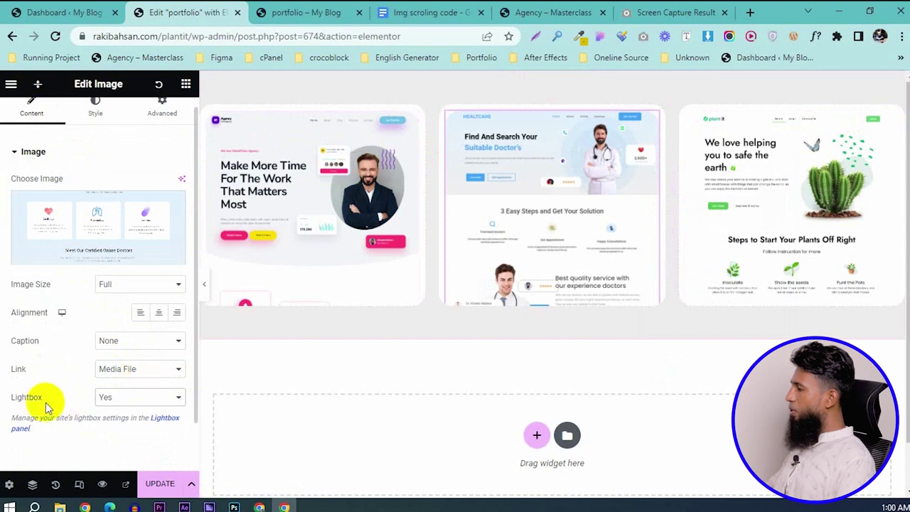
pyautogui.click(141, 400)
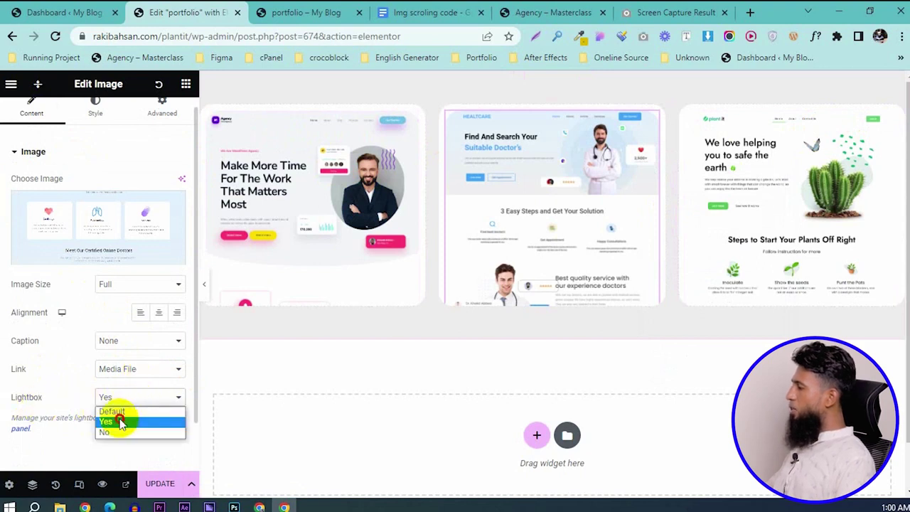
pyautogui.click(121, 423)
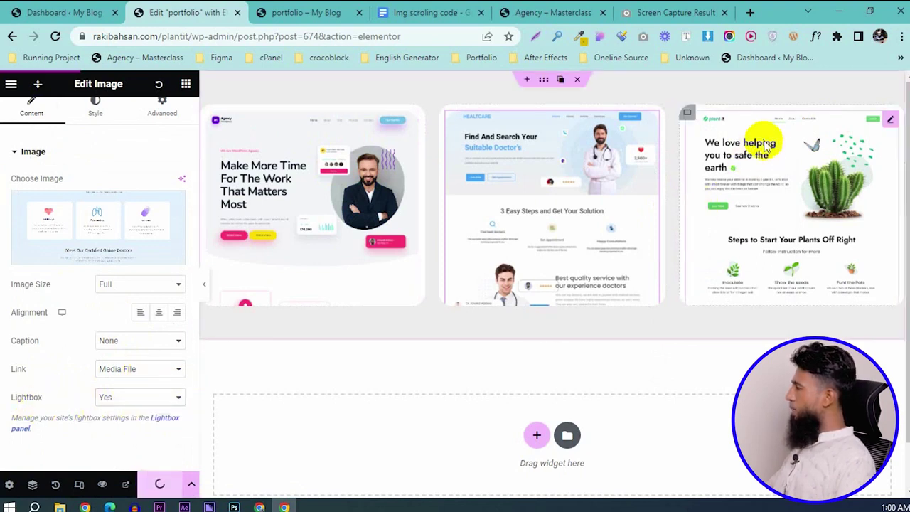
# - Link the plant website screenshot to its Media File, set its Lightbox to Yes and update the page
pyautogui.click(889, 119)
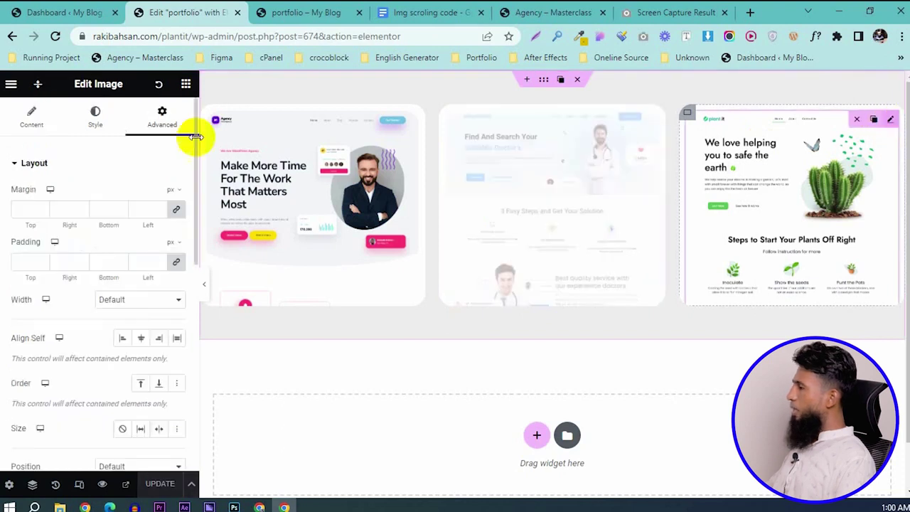
pyautogui.click(49, 125)
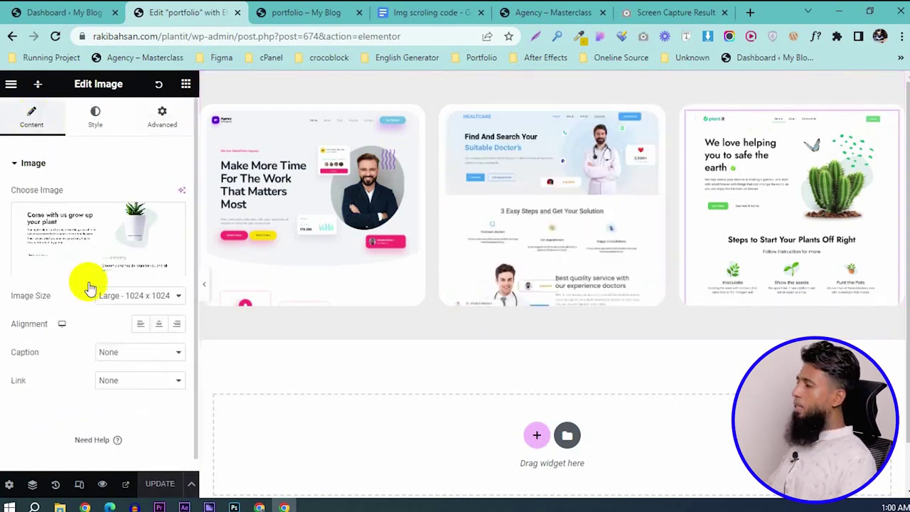
pyautogui.scroll(-1, 96, 334)
pyautogui.click(107, 370)
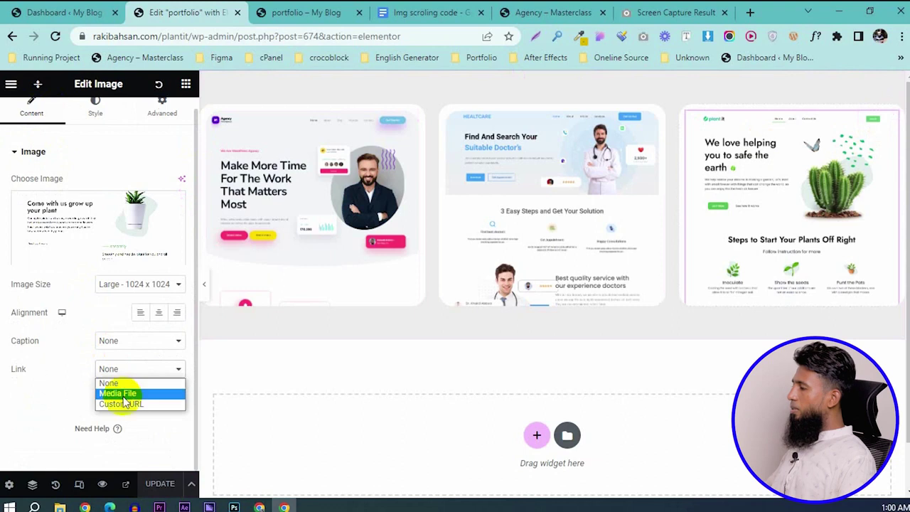
pyautogui.click(125, 391)
pyautogui.scroll(-2, 124, 403)
pyautogui.click(117, 344)
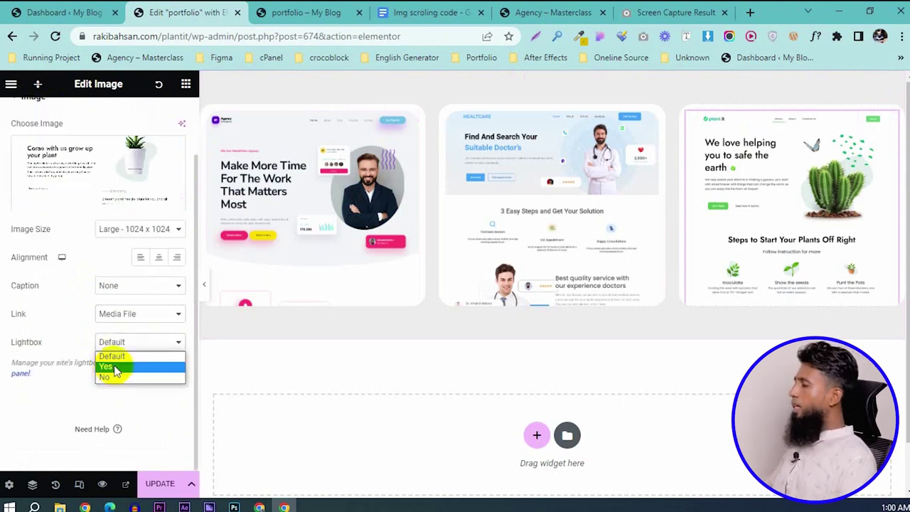
pyautogui.click(116, 367)
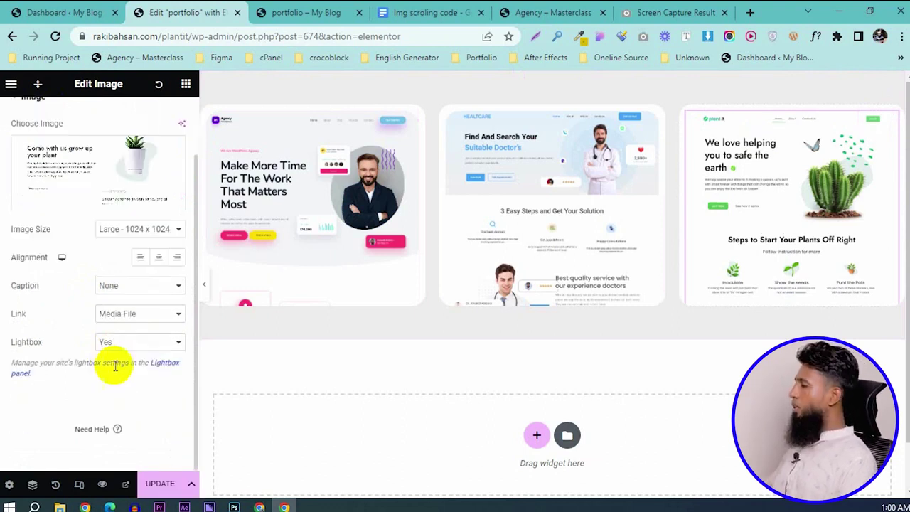
pyautogui.click(154, 484)
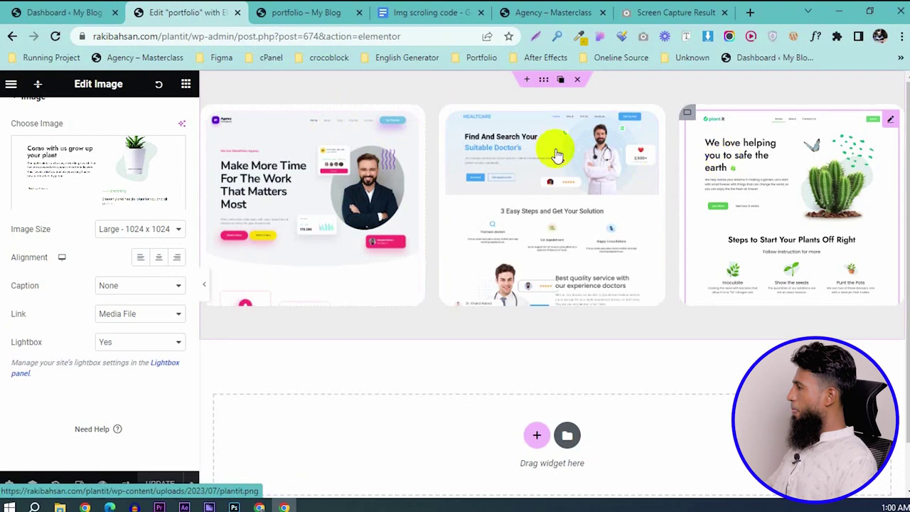
# - Reload the published portfolio page, test the healthcare and plant screenshots' lightboxes including the healthcare zoom, and close them
pyautogui.click(328, 12)
pyautogui.click(55, 36)
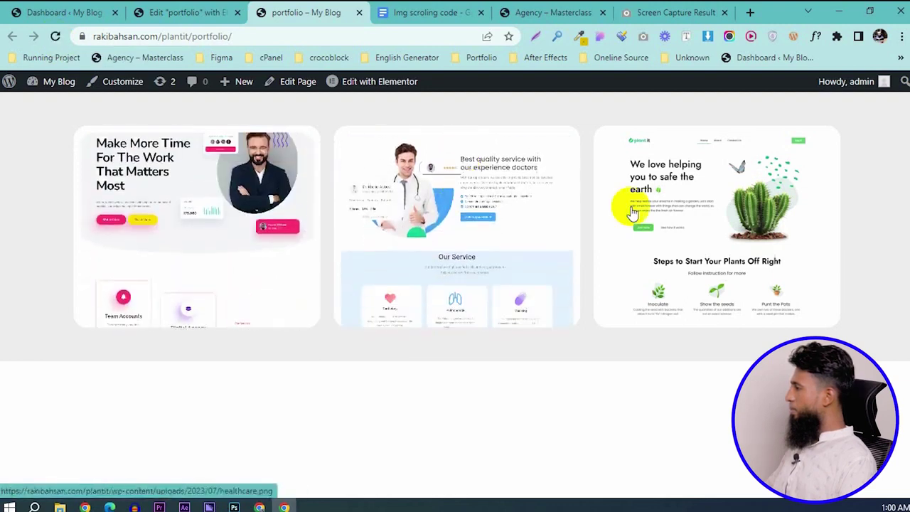
pyautogui.click(469, 194)
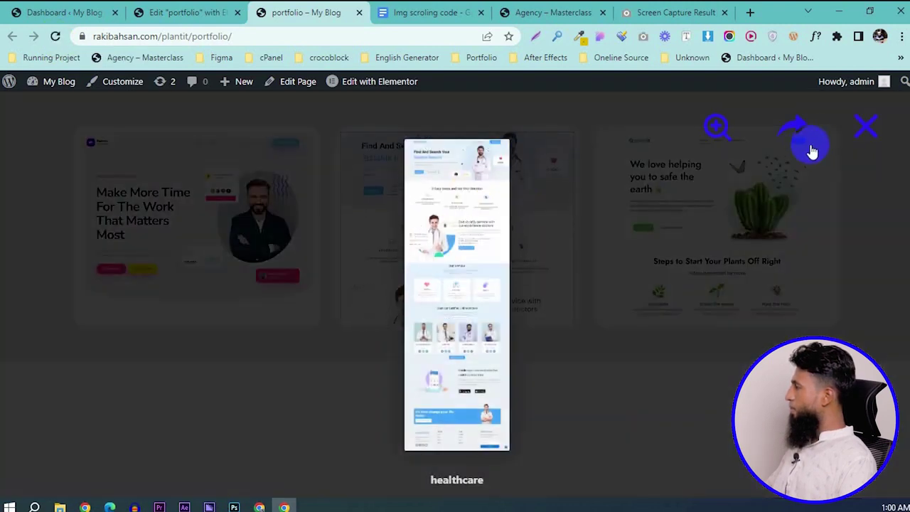
pyautogui.click(716, 127)
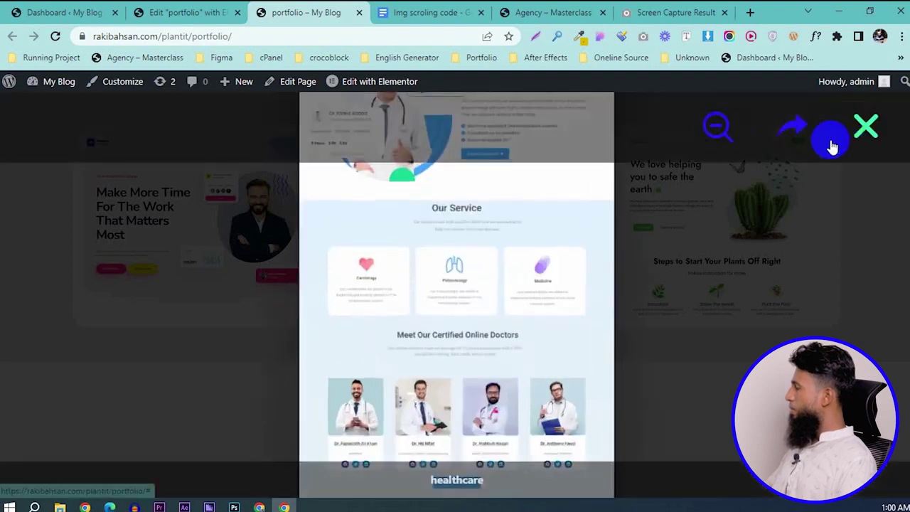
pyautogui.click(864, 128)
pyautogui.click(717, 181)
pyautogui.click(866, 135)
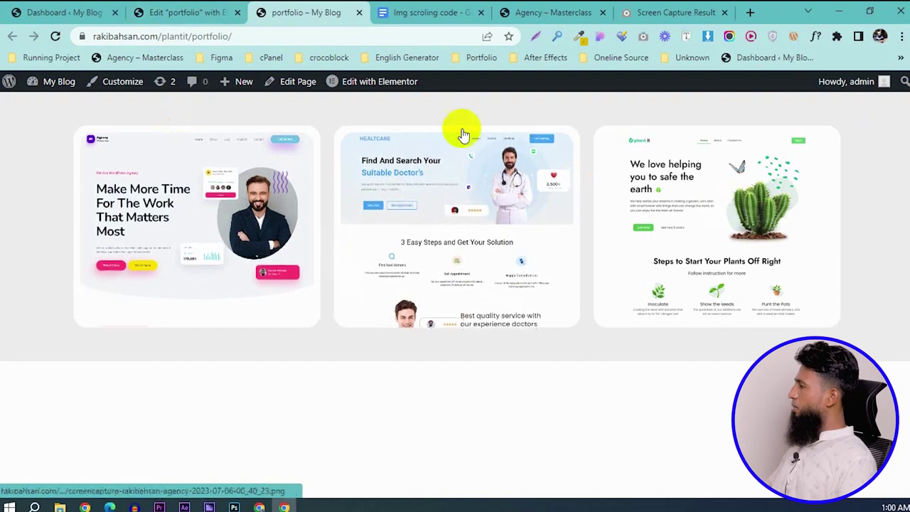
# - In the Elementor editor, set the agency screenshot container's background color to blue (#1912FF)
pyautogui.click(218, 10)
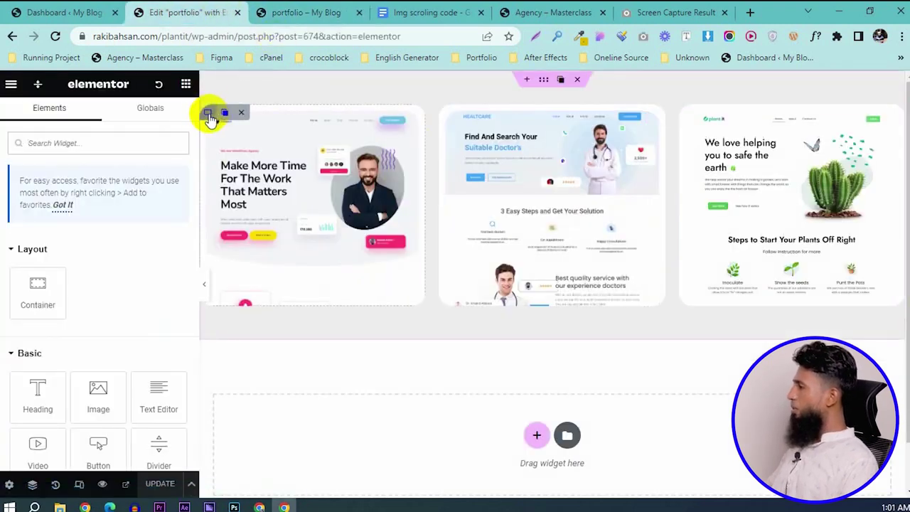
pyautogui.click(208, 113)
pyautogui.scroll(-1, 103, 199)
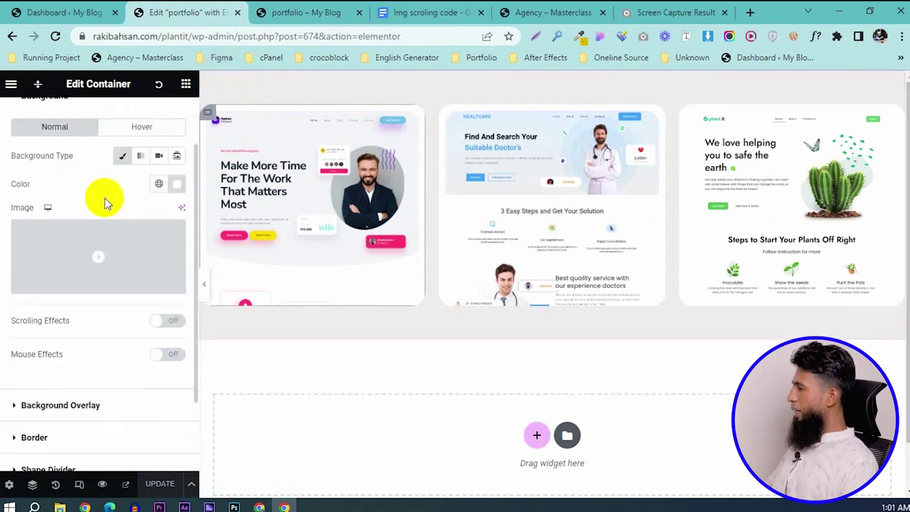
pyautogui.click(178, 186)
pyautogui.moveTo(185, 277)
pyautogui.mouseDown()
pyautogui.moveTo(245, 240)
pyautogui.moveTo(146, 321)
pyautogui.mouseUp()
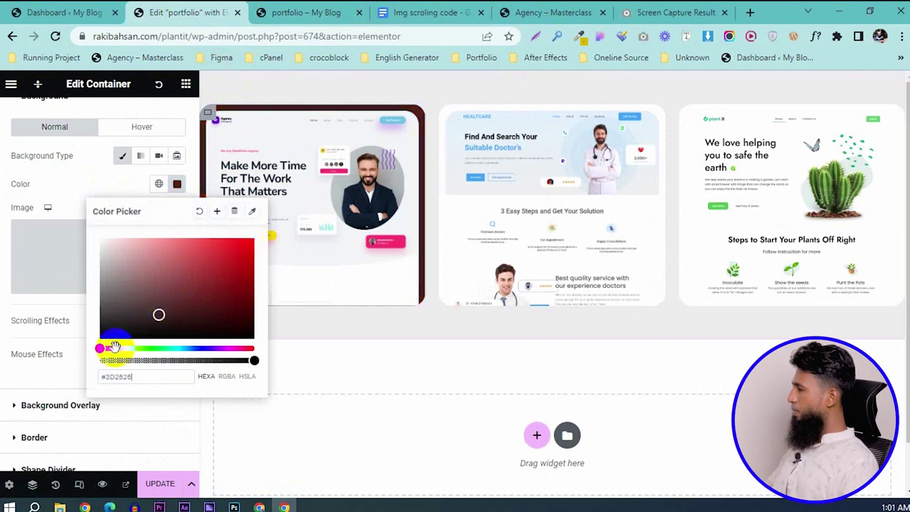
pyautogui.moveTo(117, 348); pyautogui.dragTo(119, 347)
pyautogui.moveTo(186, 287)
pyautogui.mouseDown()
pyautogui.moveTo(251, 237)
pyautogui.moveTo(242, 238)
pyautogui.mouseUp()
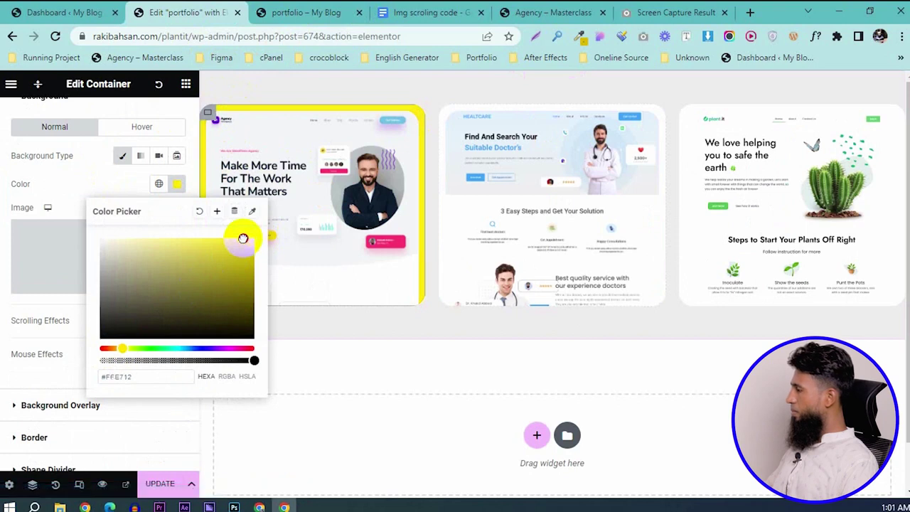
pyautogui.moveTo(180, 348); pyautogui.dragTo(202, 349)
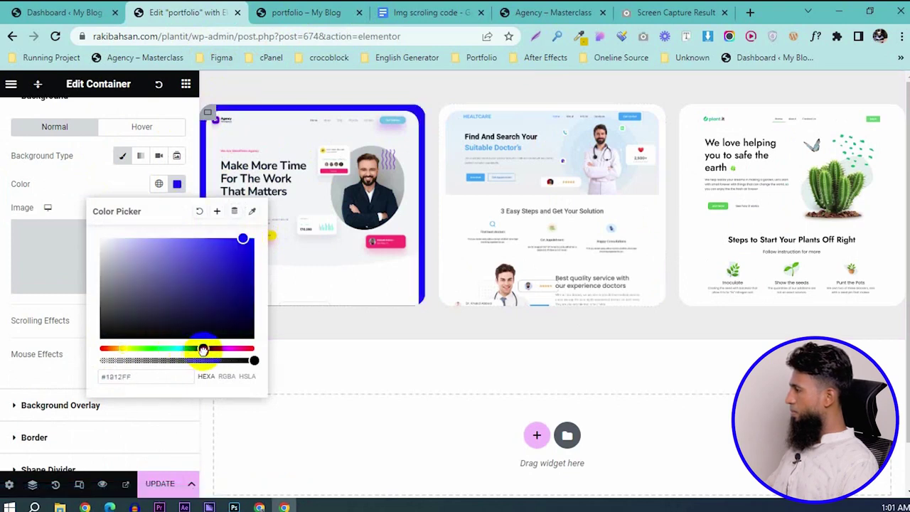
pyautogui.click(471, 176)
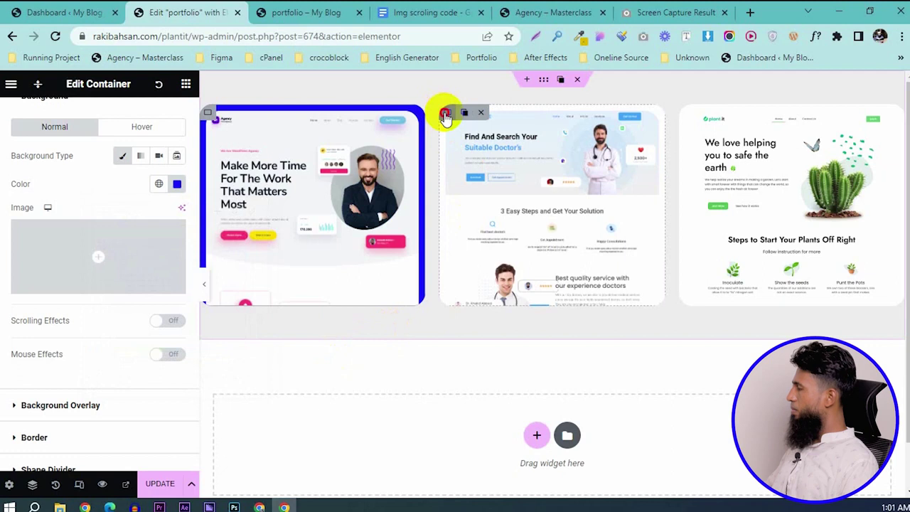
# - Set the healthcare screenshot container's background color to red (#FC0303)
pyautogui.click(445, 115)
pyautogui.click(91, 125)
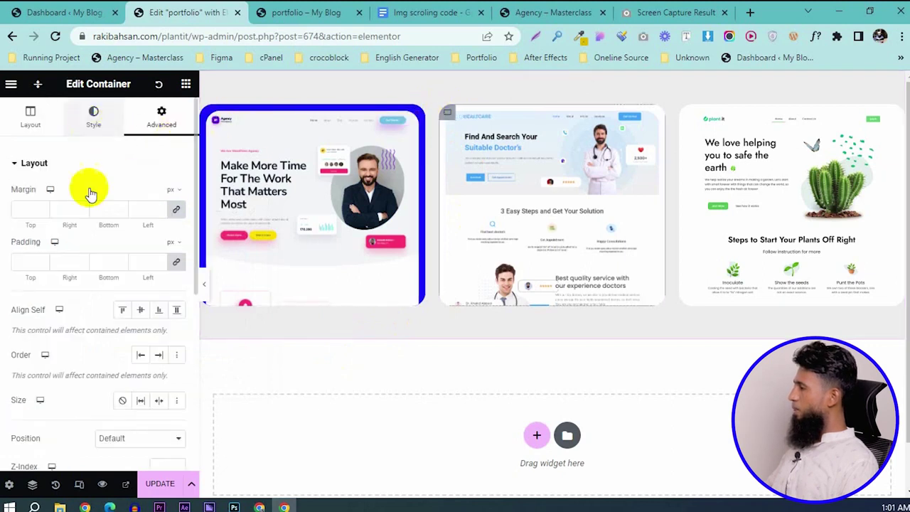
pyautogui.scroll(-1, 99, 284)
pyautogui.click(175, 185)
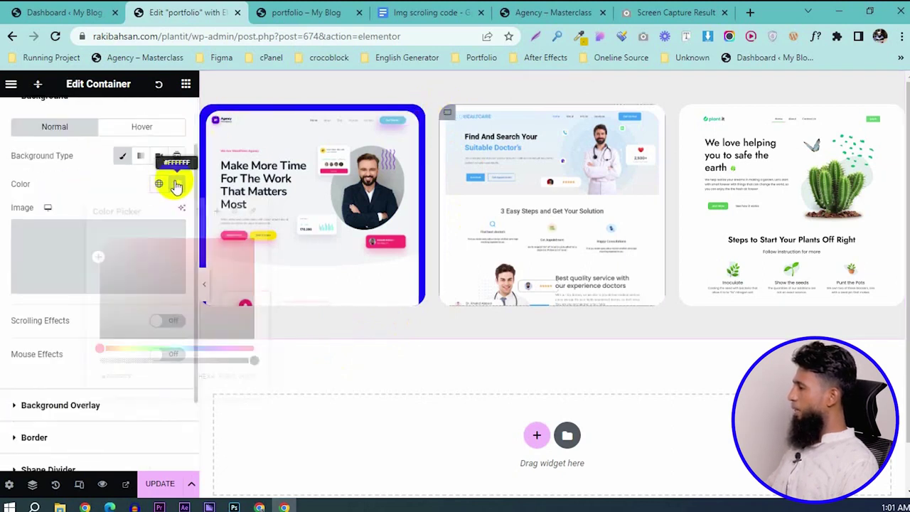
pyautogui.moveTo(201, 257); pyautogui.dragTo(250, 242)
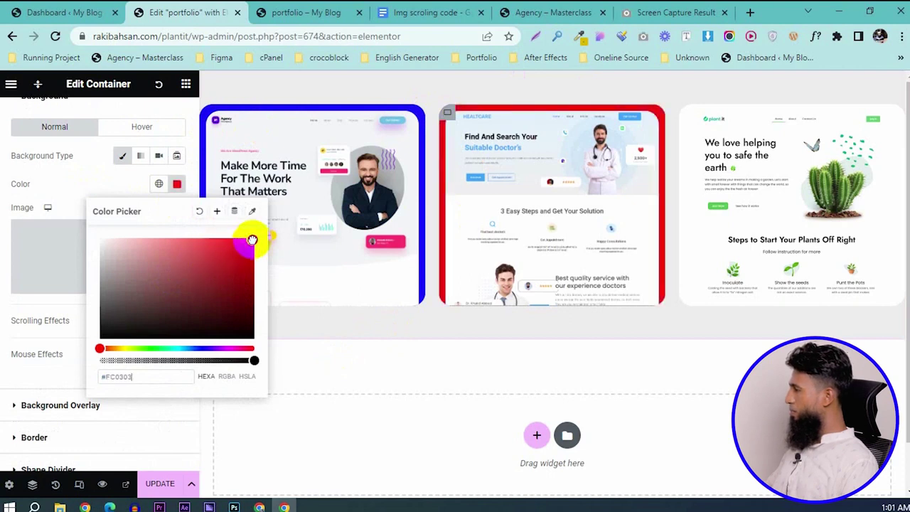
# - Set the plant screenshot container's background color to black (#000000) and update the page
pyautogui.click(690, 114)
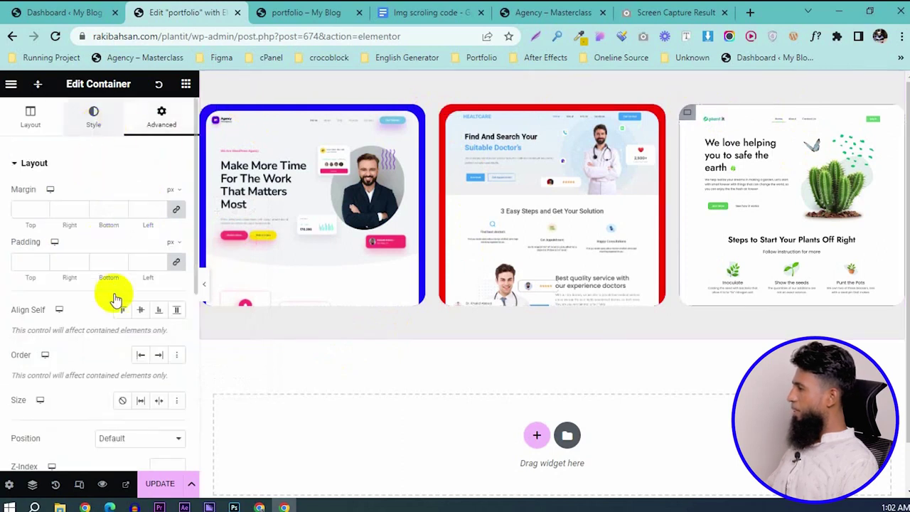
pyautogui.click(93, 117)
pyautogui.click(177, 251)
pyautogui.moveTo(118, 322)
pyautogui.mouseDown()
pyautogui.moveTo(114, 421)
pyautogui.moveTo(101, 413)
pyautogui.mouseUp()
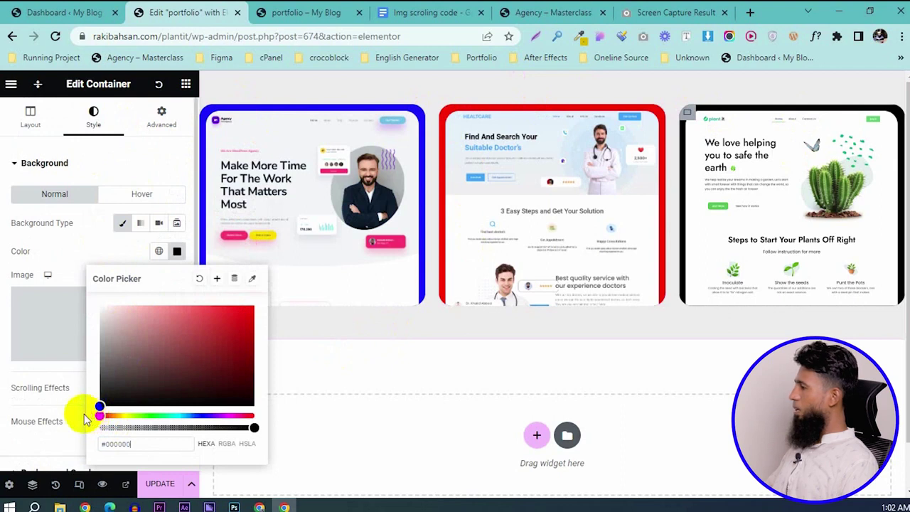
pyautogui.click(305, 391)
pyautogui.click(159, 483)
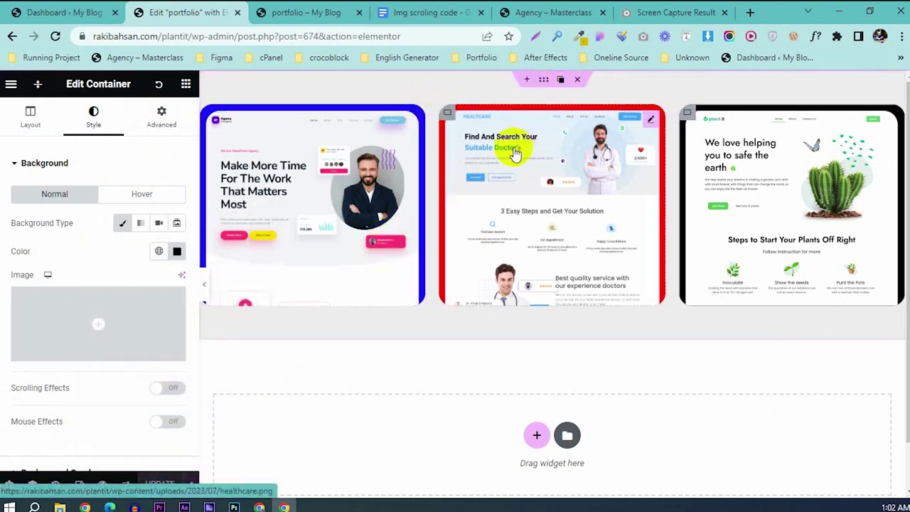
# - Add a new single-column container with downward direction above the section of website screenshots
pyautogui.click(186, 84)
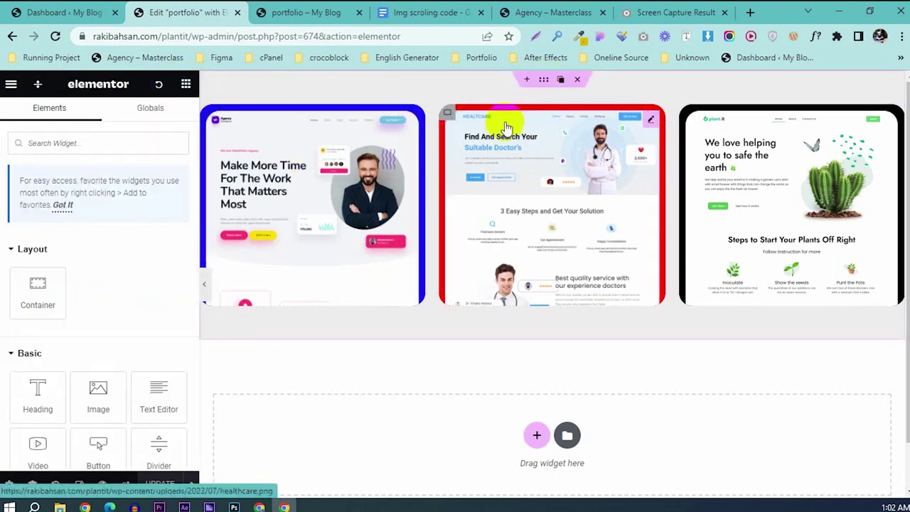
pyautogui.click(526, 79)
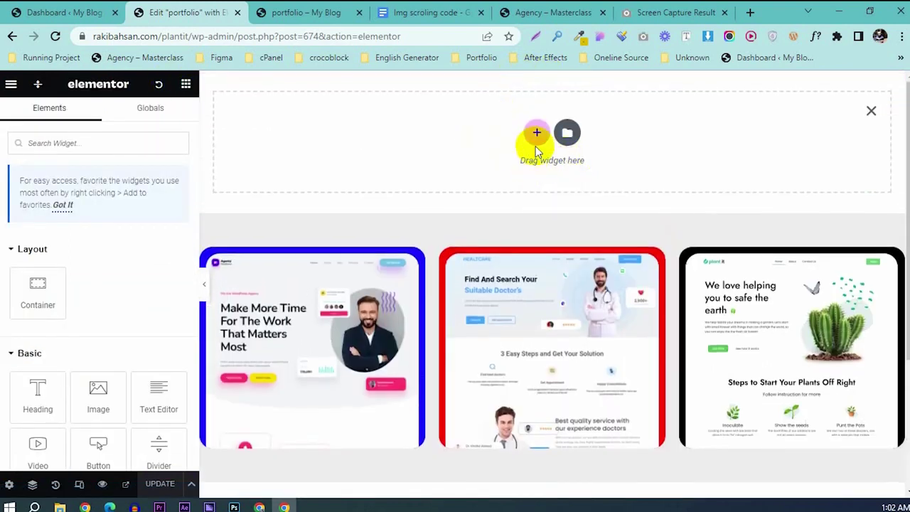
pyautogui.click(537, 135)
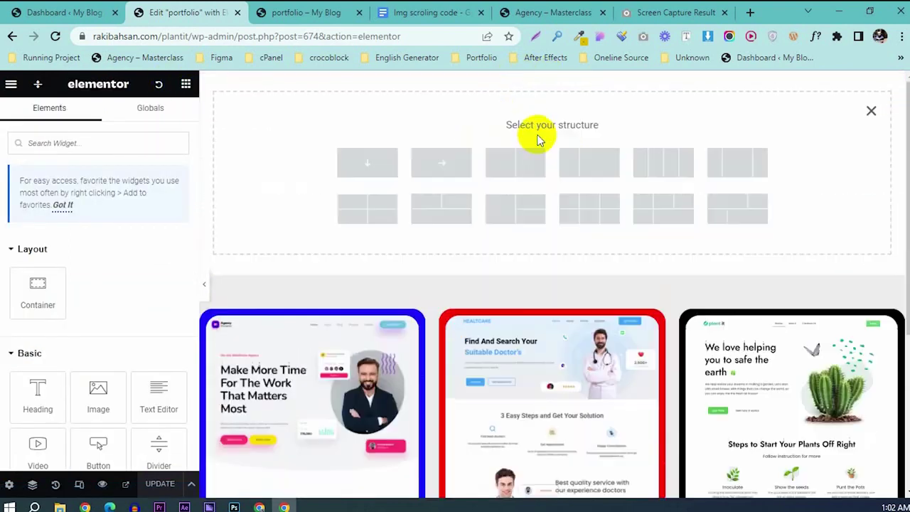
pyautogui.click(345, 163)
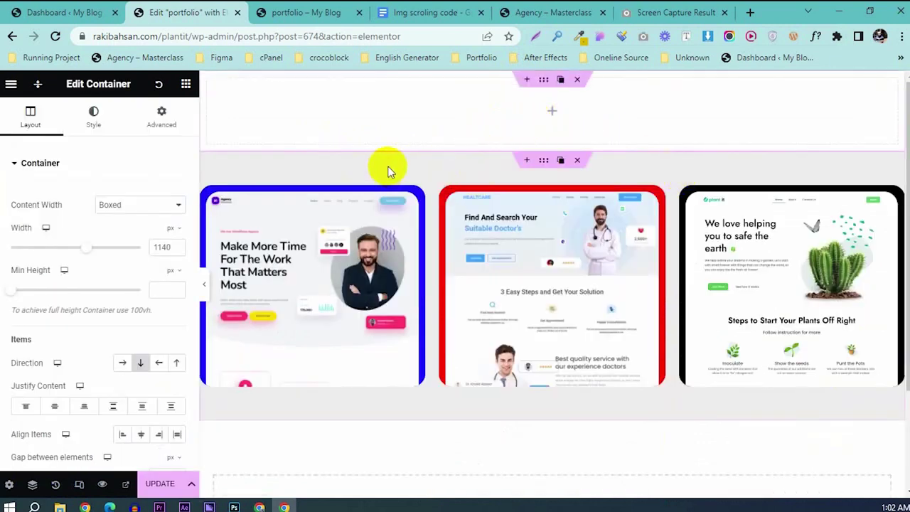
# - Insert a Heading widget into the new container, set its title to "My Protfolio" and center it
pyautogui.click(184, 84)
pyautogui.moveTo(35, 388); pyautogui.dragTo(467, 119)
pyautogui.scroll(-1, 112, 231)
pyautogui.scroll(1, 112, 231)
pyautogui.tripleClick(93, 206)
pyautogui.write('My Protfolio')
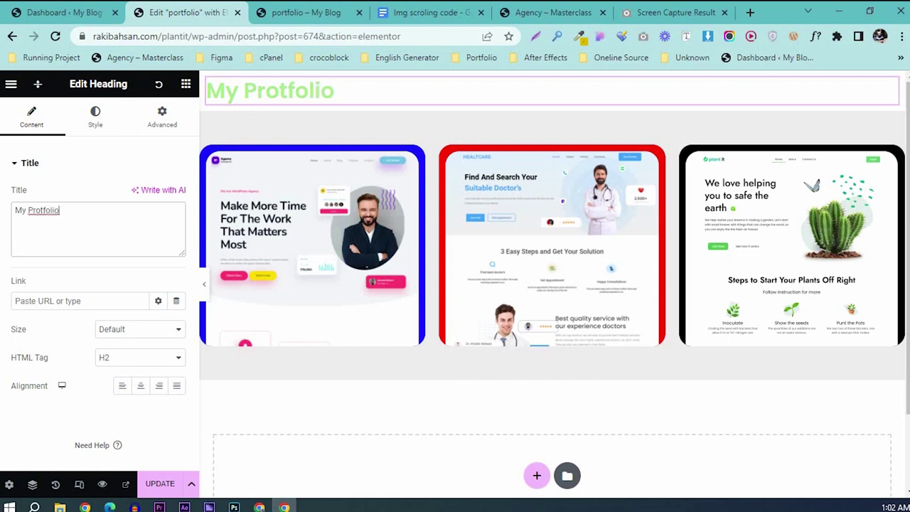
pyautogui.click(140, 386)
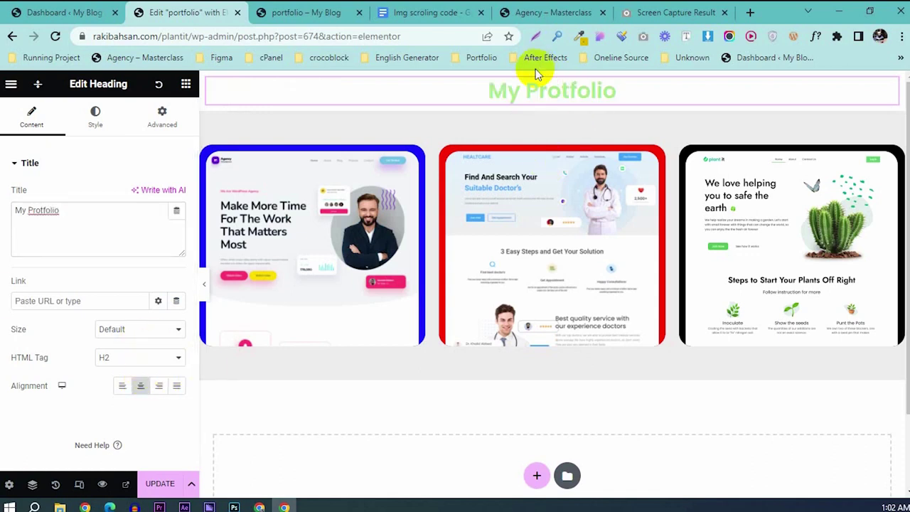
# - Copy the background color code of the section container that holds the three website screenshots
pyautogui.moveTo(519, 127)
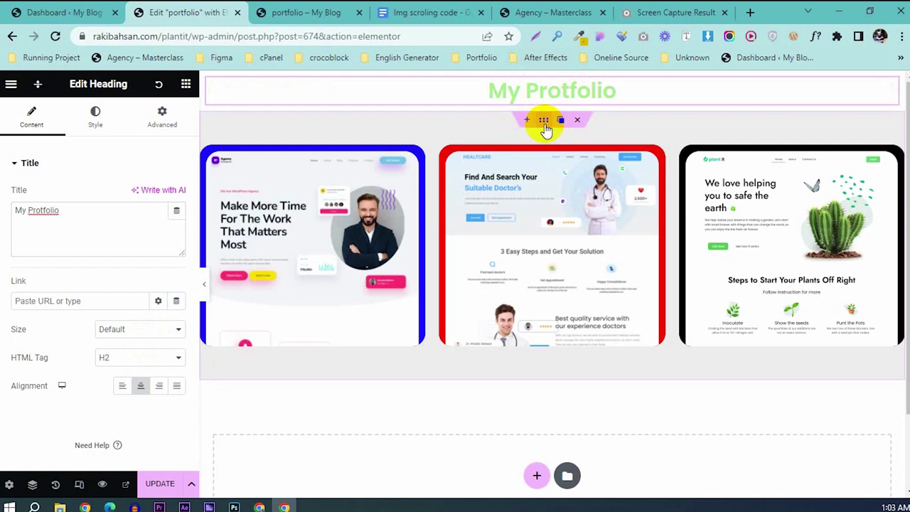
pyautogui.click(543, 120)
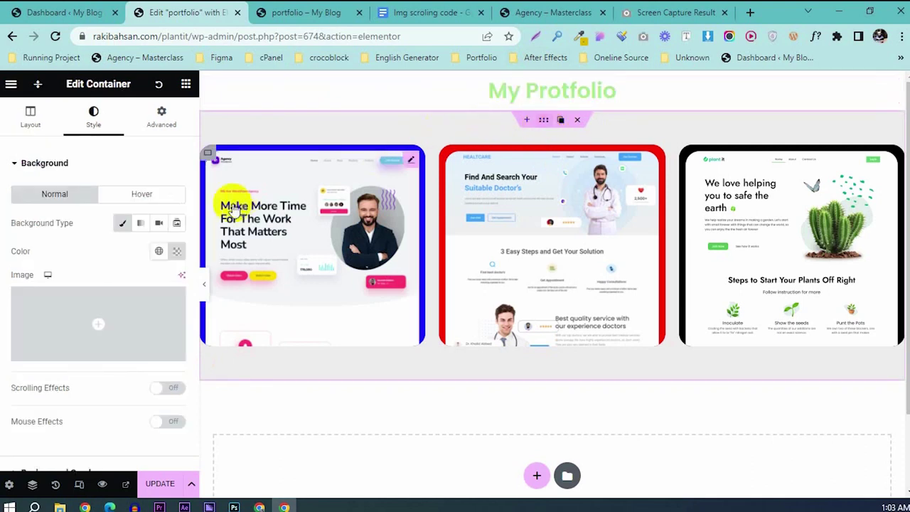
pyautogui.click(176, 251)
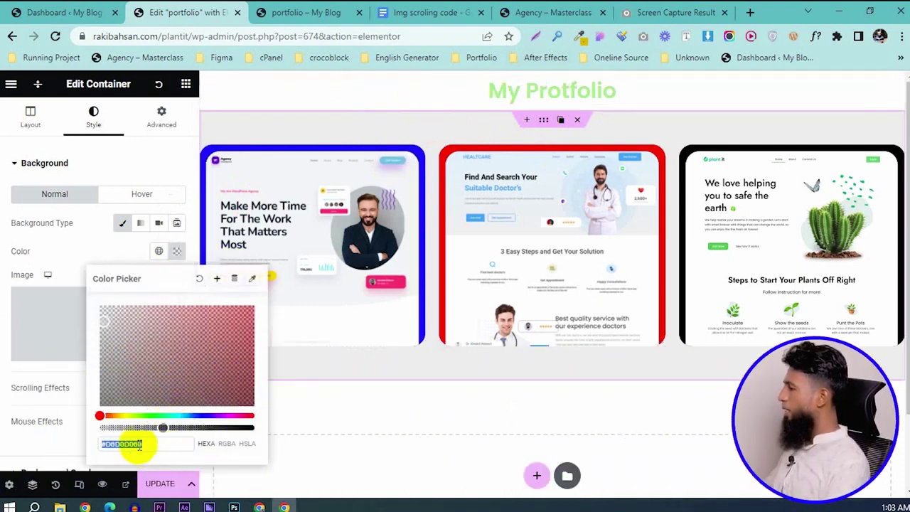
pyautogui.rightClick(139, 444)
pyautogui.click(207, 188)
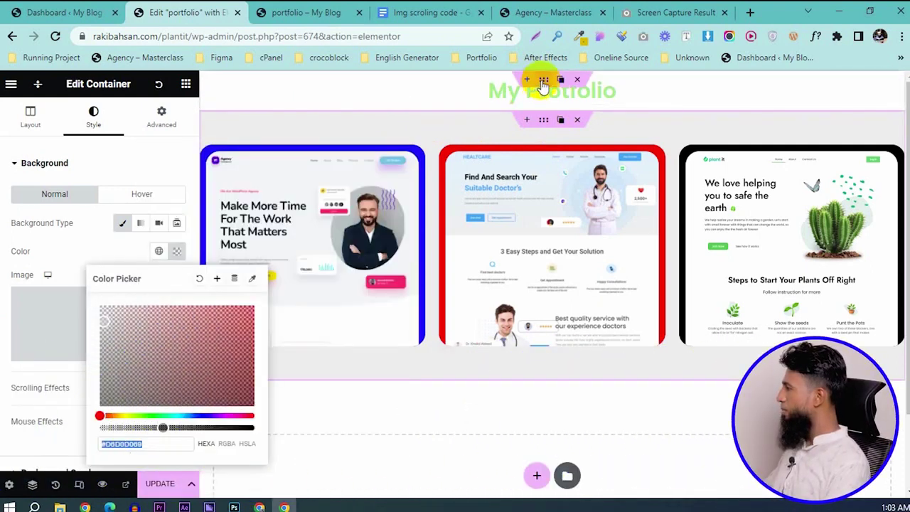
# - Give the heading's container a classic background with the copied color #D6D0D069 and update the page
pyautogui.click(544, 84)
pyautogui.click(94, 121)
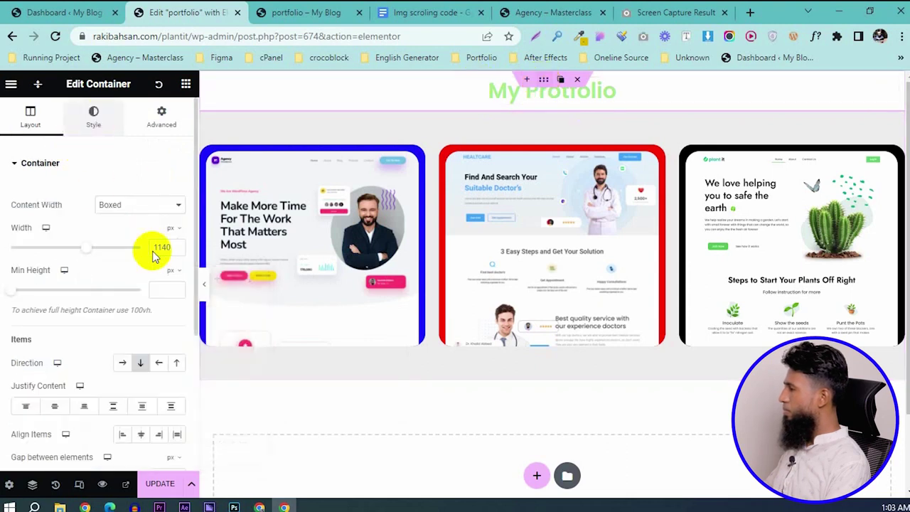
pyautogui.click(121, 226)
pyautogui.click(174, 251)
pyautogui.hotkey('ctrl', 'v')
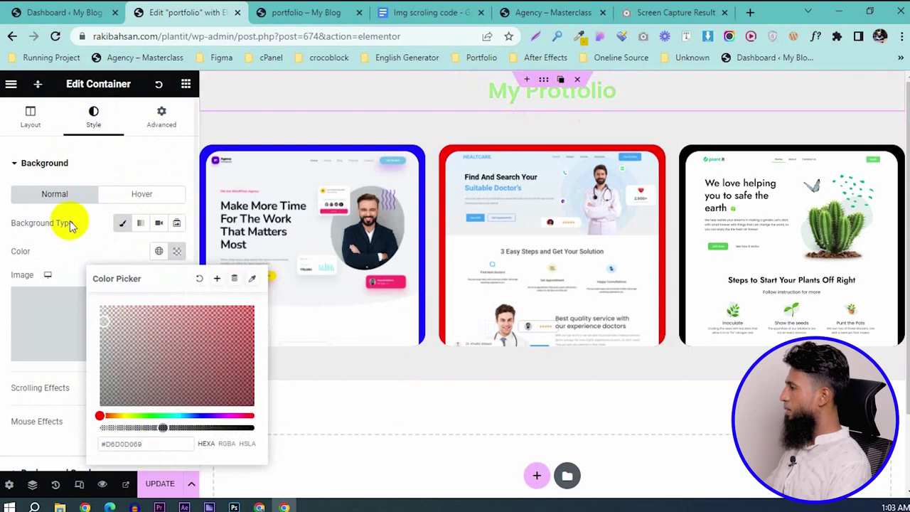
pyautogui.click(80, 241)
pyautogui.click(162, 484)
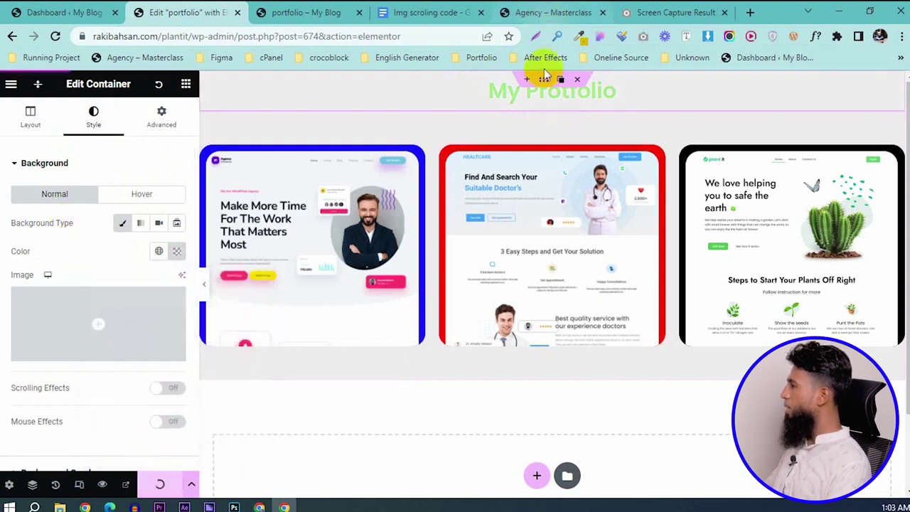
# - Set the "My Protfolio" heading's text color to black (#000000) and update the page
pyautogui.click(534, 94)
pyautogui.click(97, 113)
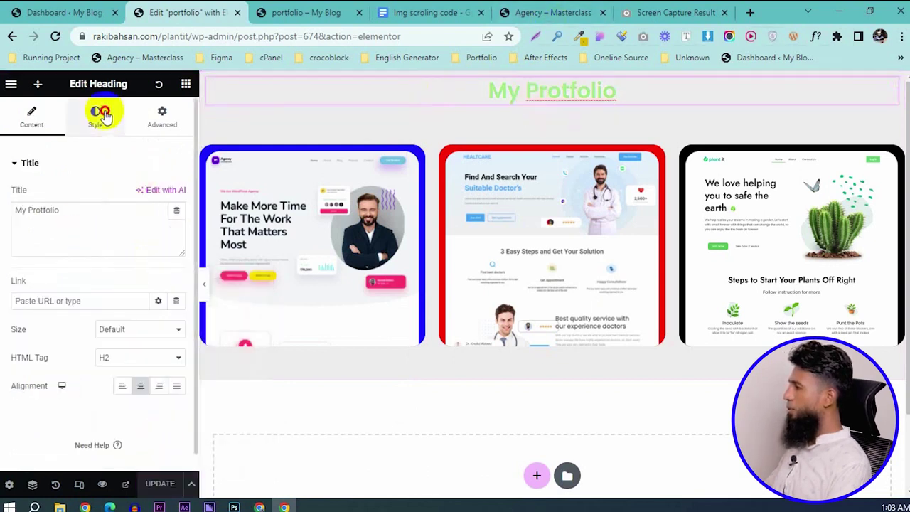
pyautogui.click(177, 195)
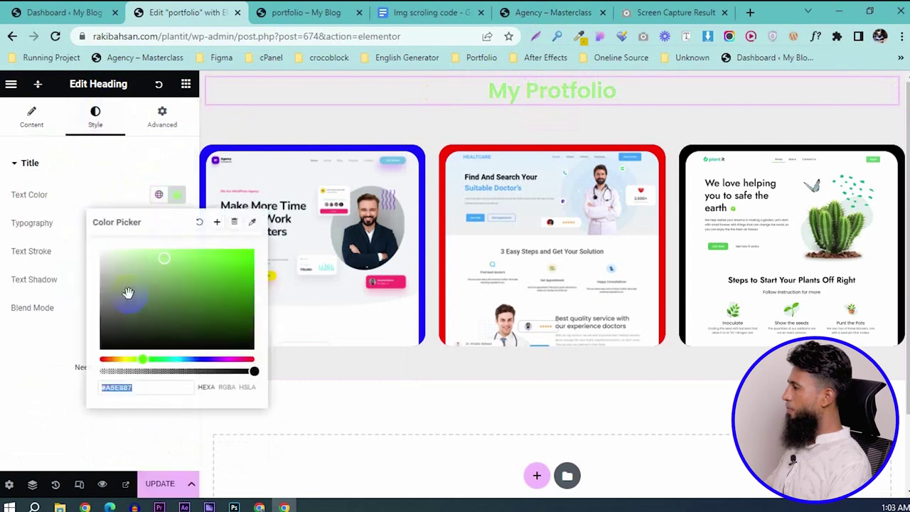
pyautogui.moveTo(128, 294); pyautogui.dragTo(73, 379)
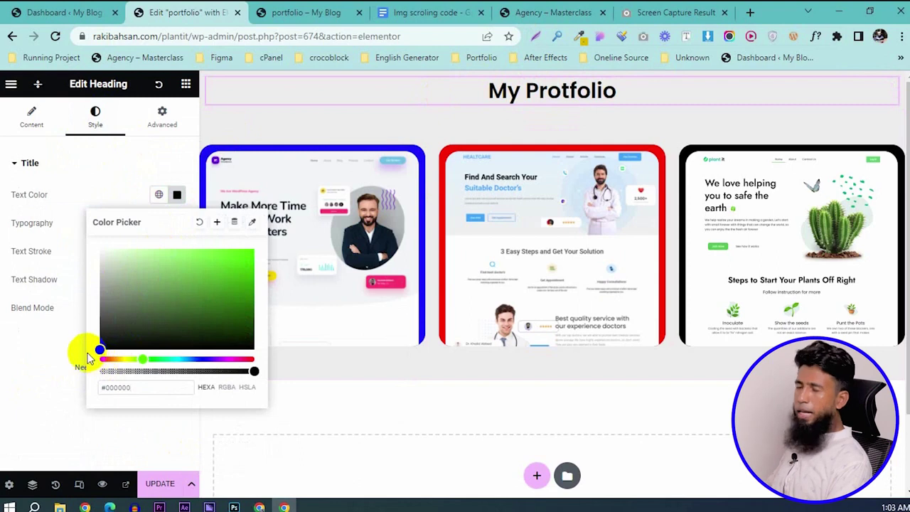
pyautogui.click(57, 396)
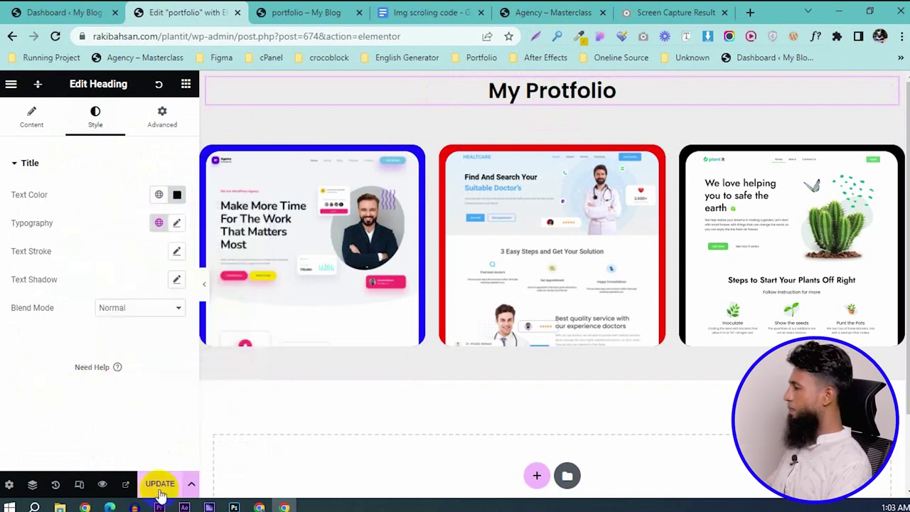
pyautogui.click(160, 486)
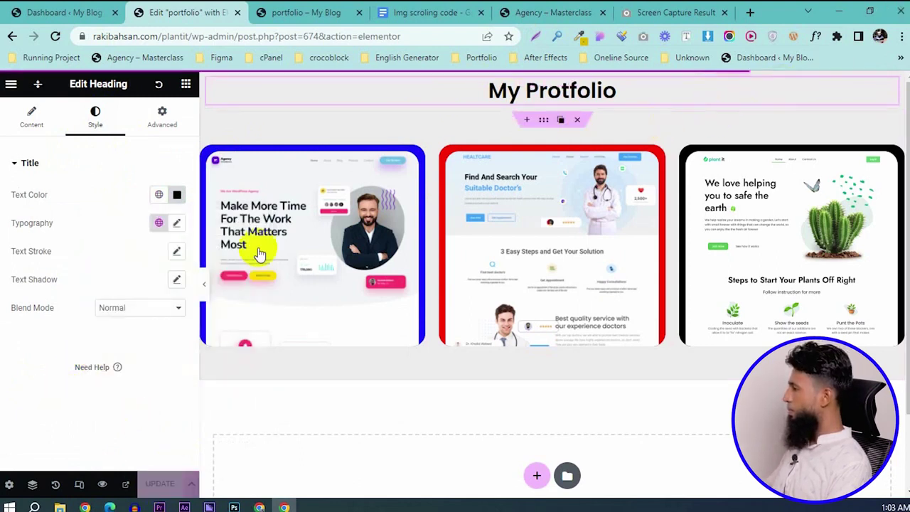
# - Reload the published portfolio page, open the agency screenshot's lightbox, zoom in on the image and close it
pyautogui.hotkey('ctrl', 'Tab')
pyautogui.click(56, 38)
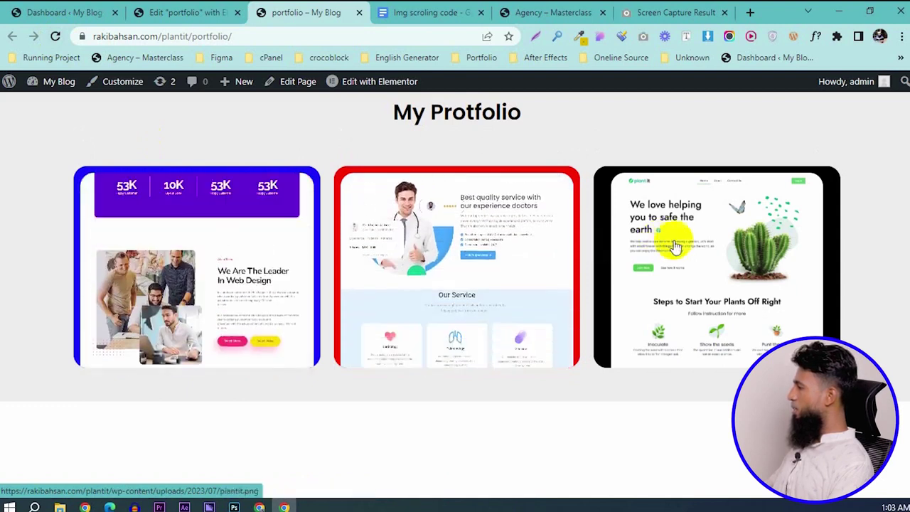
pyautogui.click(231, 227)
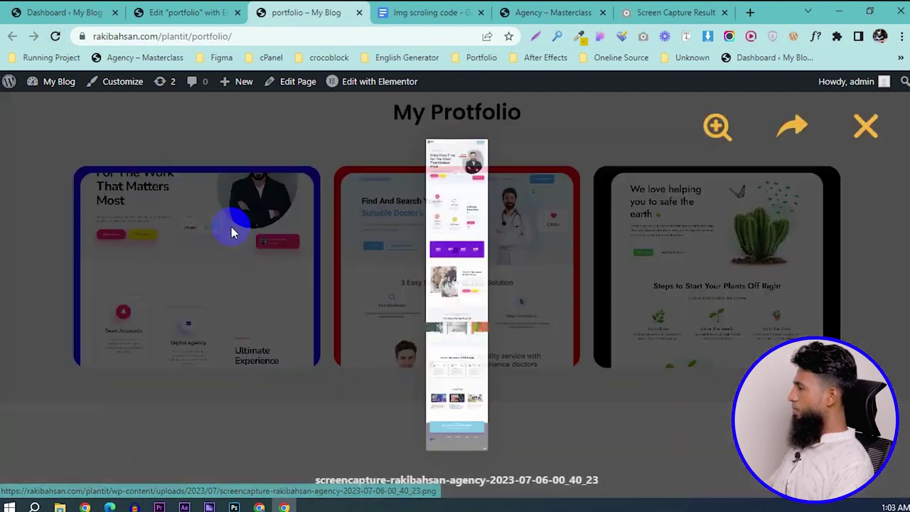
pyautogui.click(722, 135)
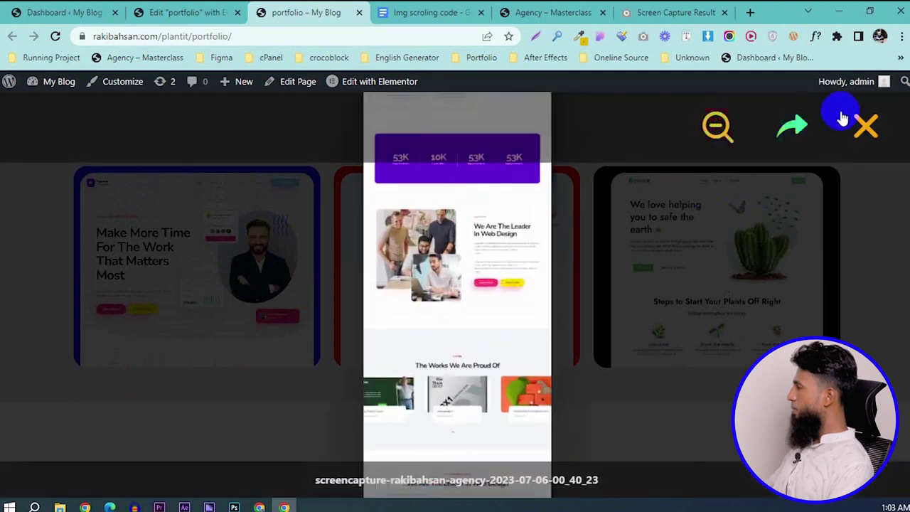
pyautogui.click(864, 126)
# - Test the plant screenshot's lightbox with zoom and the healthcare lightbox, close both, and check the agency screenshot's hover scrolling
pyautogui.click(655, 216)
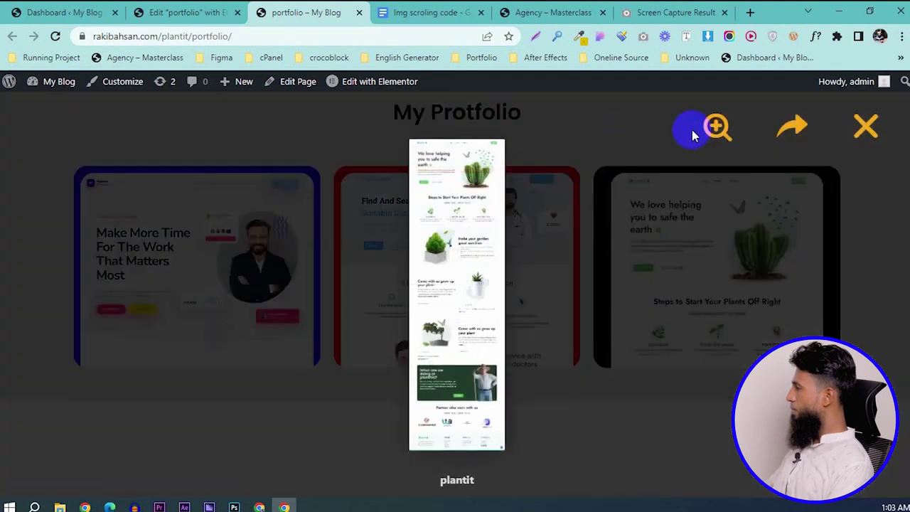
pyautogui.click(716, 125)
pyautogui.click(868, 125)
pyautogui.click(560, 178)
pyautogui.click(886, 127)
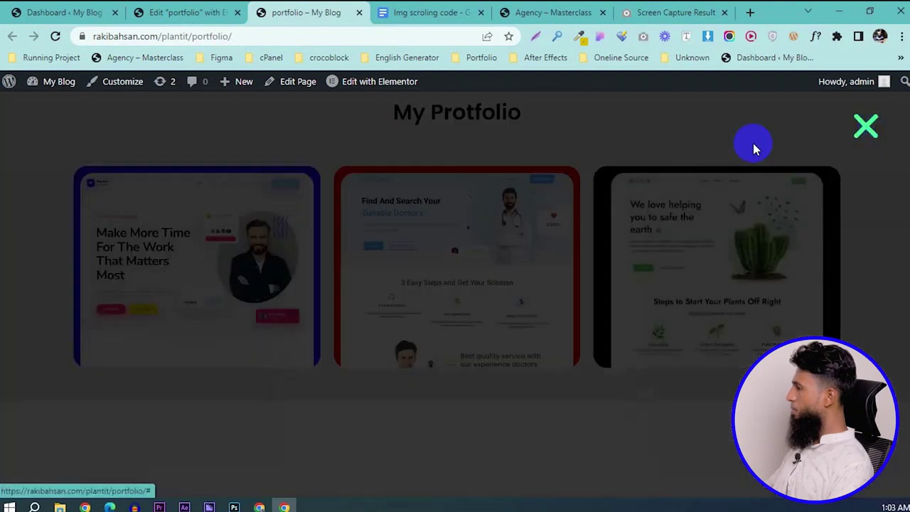
pyautogui.moveTo(156, 204)
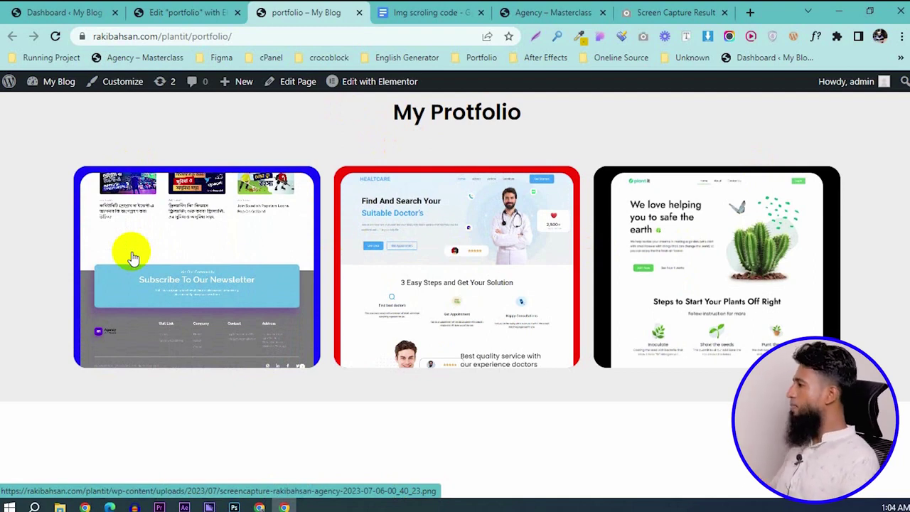
# - In the WordPress Customizer's Additional CSS, set the .website-img object-position transition to 50s and publish the change
pyautogui.hotkey('ctrl', 'shift', 'Tab')
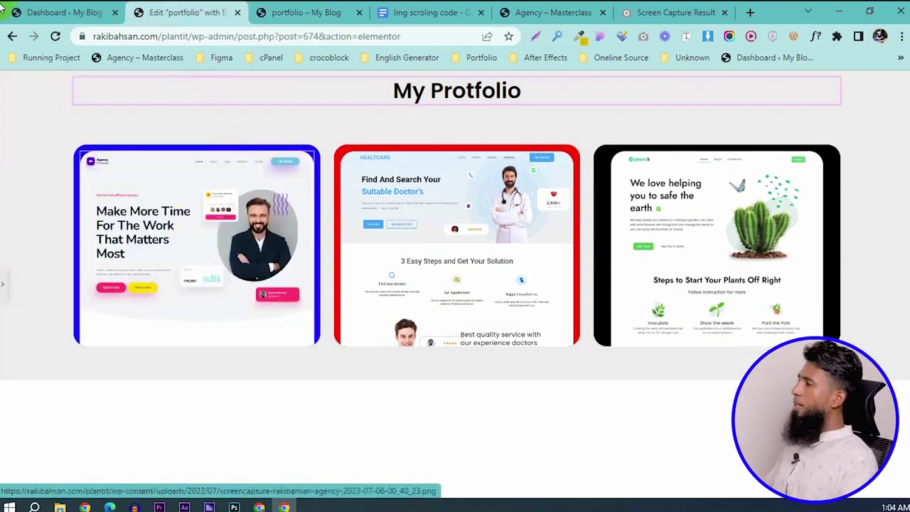
pyautogui.click(76, 10)
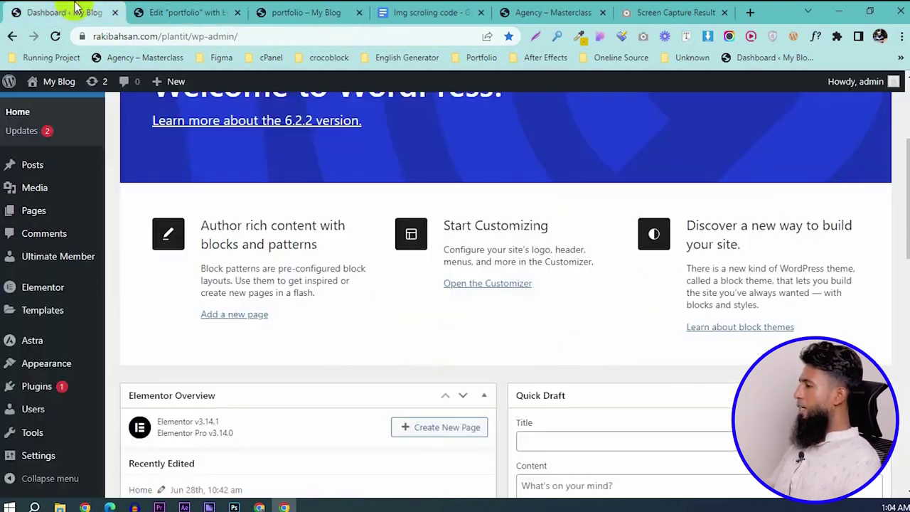
pyautogui.moveTo(82, 366)
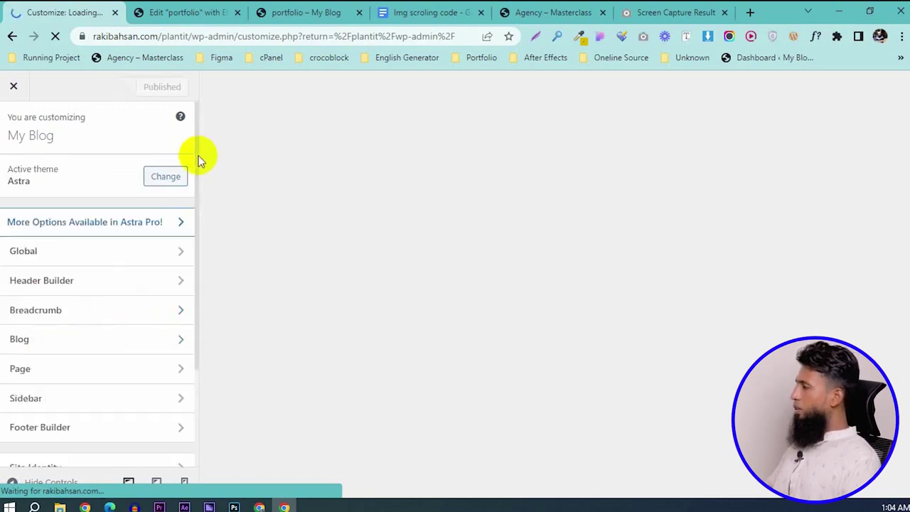
pyautogui.moveTo(196, 217); pyautogui.dragTo(195, 307)
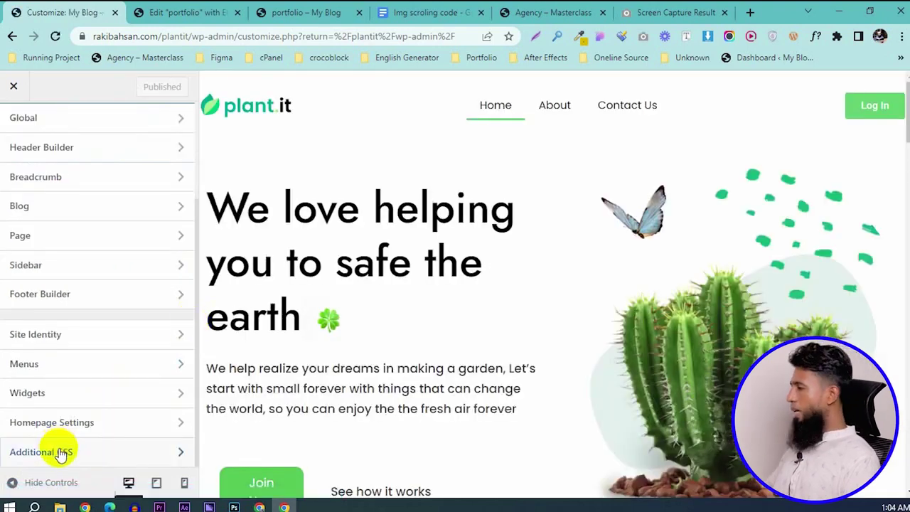
pyautogui.click(62, 453)
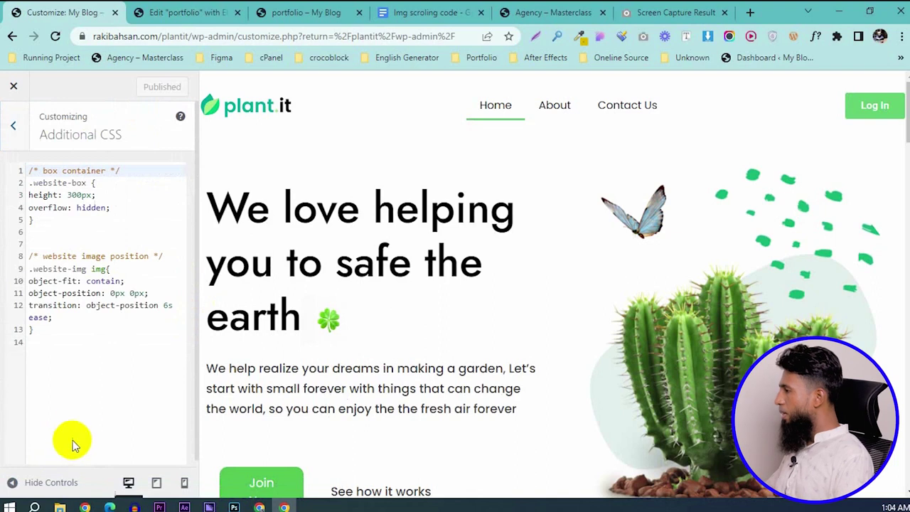
pyautogui.click(166, 305)
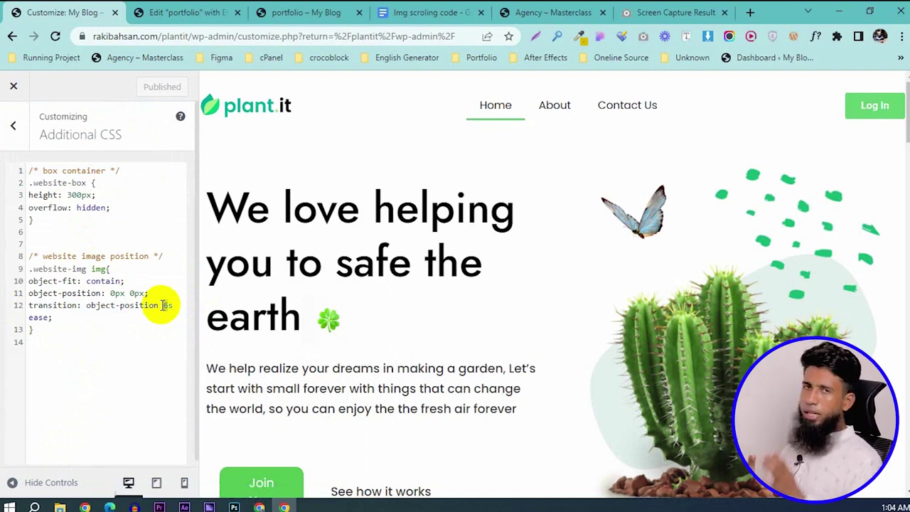
pyautogui.write('50')
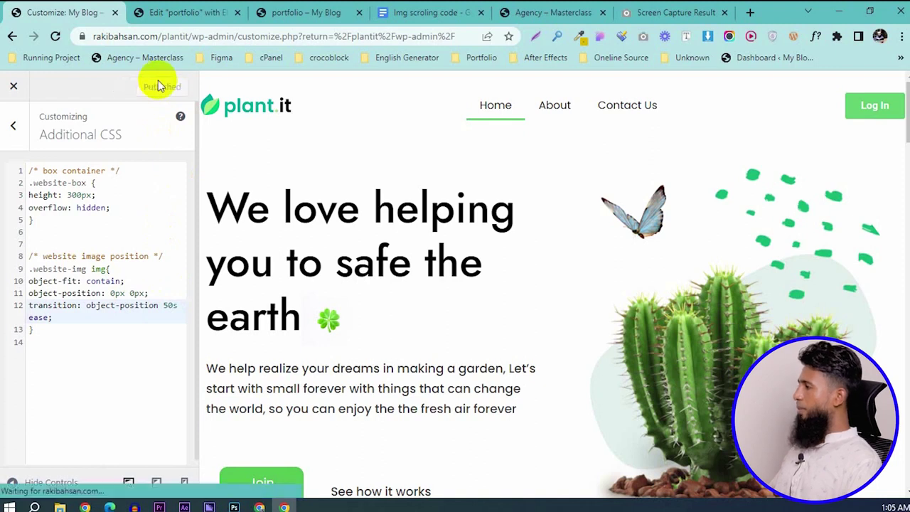
# - Reload the published portfolio page and check the new hover-scroll speed on the agency screenshot
pyautogui.click(331, 7)
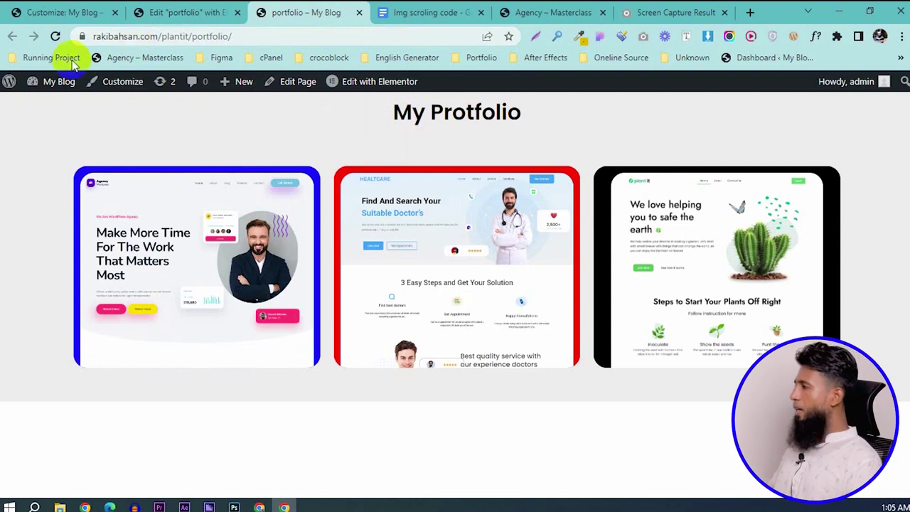
pyautogui.click(56, 37)
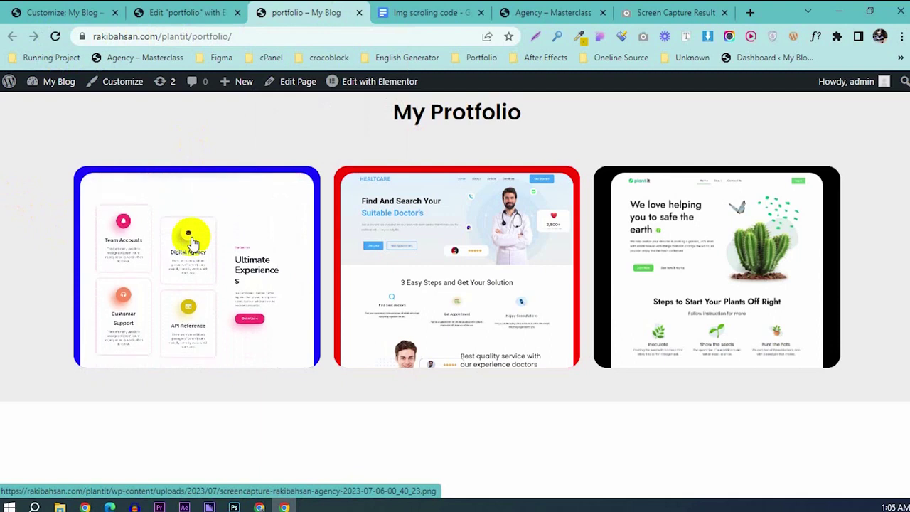
pyautogui.click(163, 12)
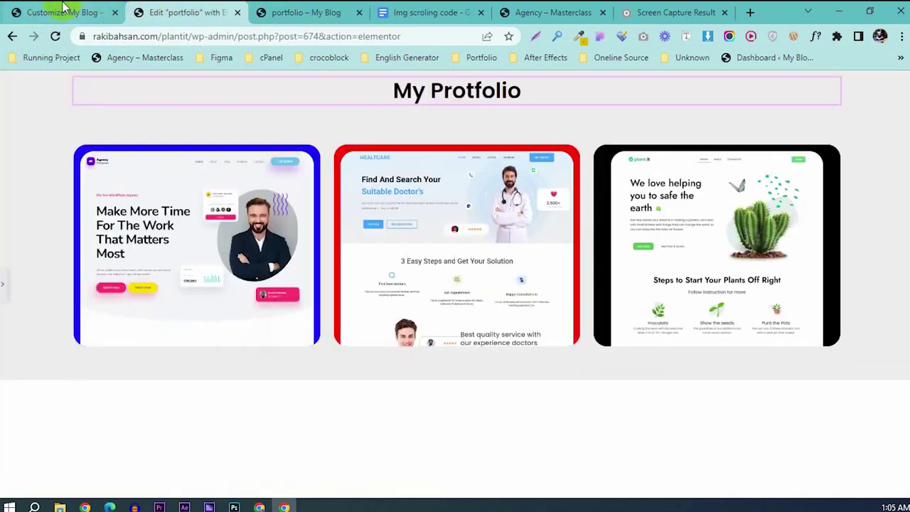
pyautogui.click(305, 12)
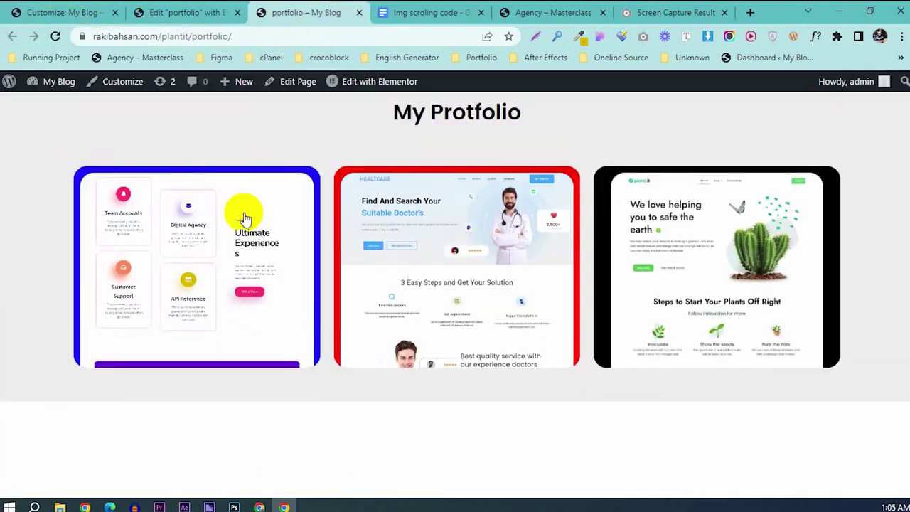
# - In the Customizer's Additional CSS, set the .website-img img object-position transition to 2s ease, publish it, and reload the Elementor portfolio editor
pyautogui.click(178, 11)
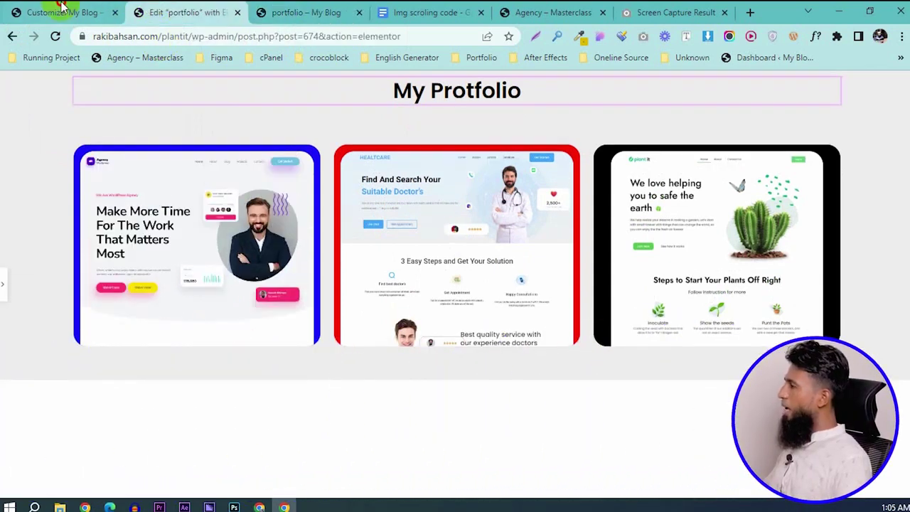
pyautogui.click(61, 12)
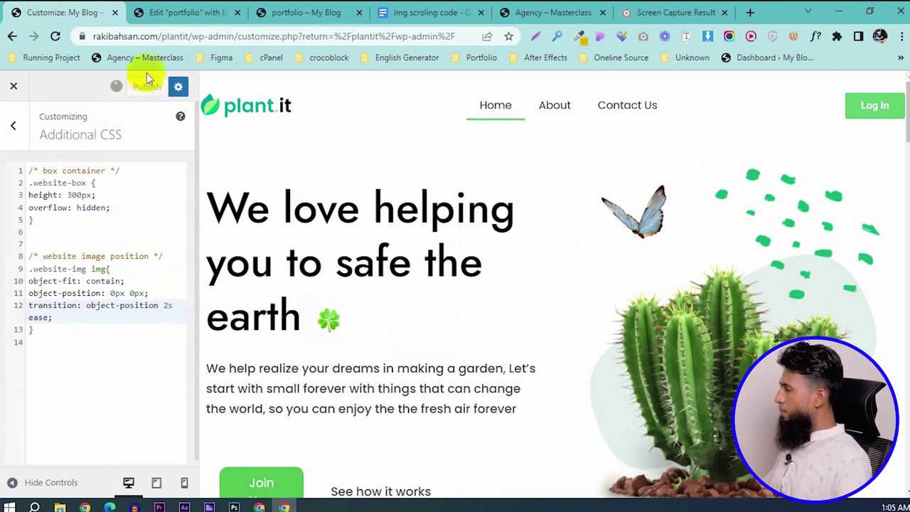
pyautogui.click(178, 11)
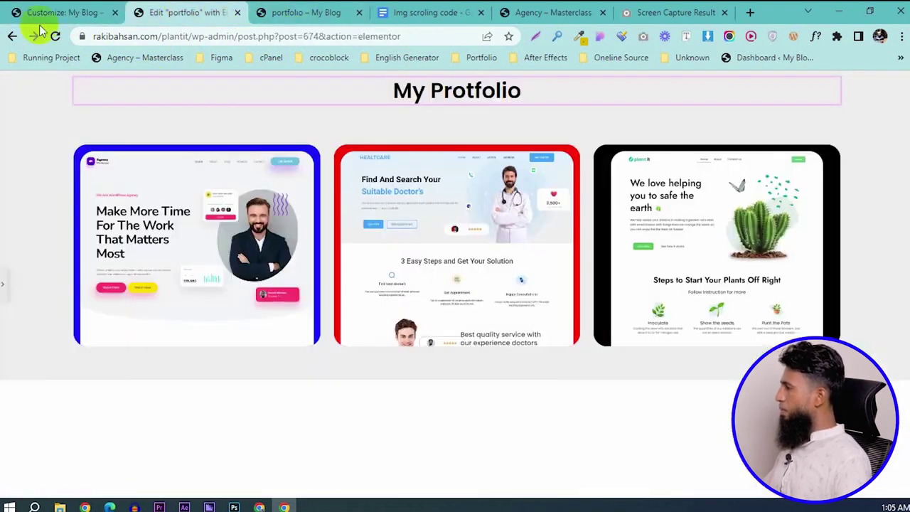
pyautogui.click(56, 36)
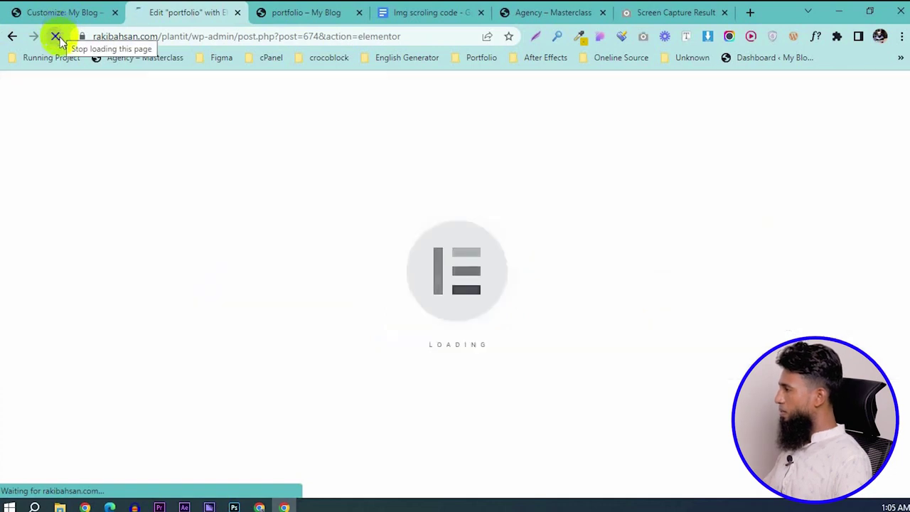
# - On the published portfolio page, open and close the lightboxes of the agency, plant and healthcare screenshots in turn
pyautogui.hotkey('ctrl', 'Tab')
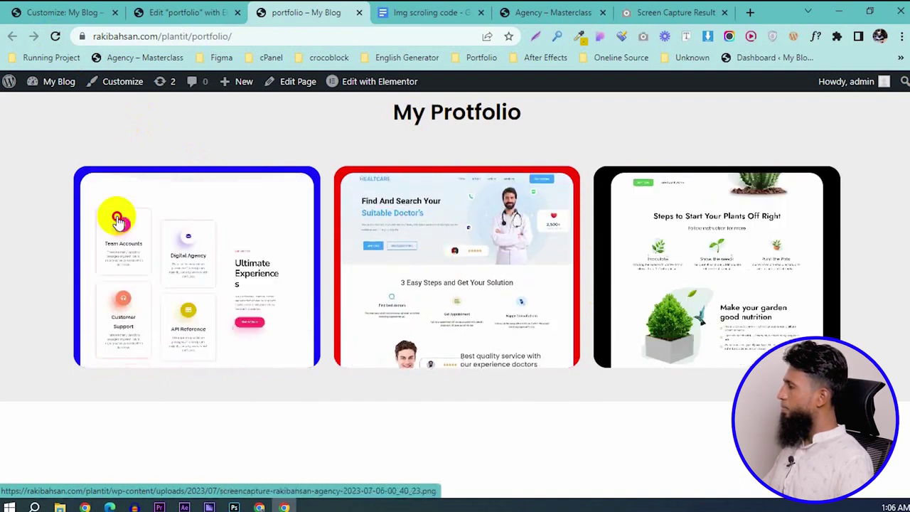
pyautogui.click(118, 222)
pyautogui.click(863, 126)
pyautogui.click(668, 215)
pyautogui.click(863, 126)
pyautogui.click(500, 228)
pyautogui.click(863, 126)
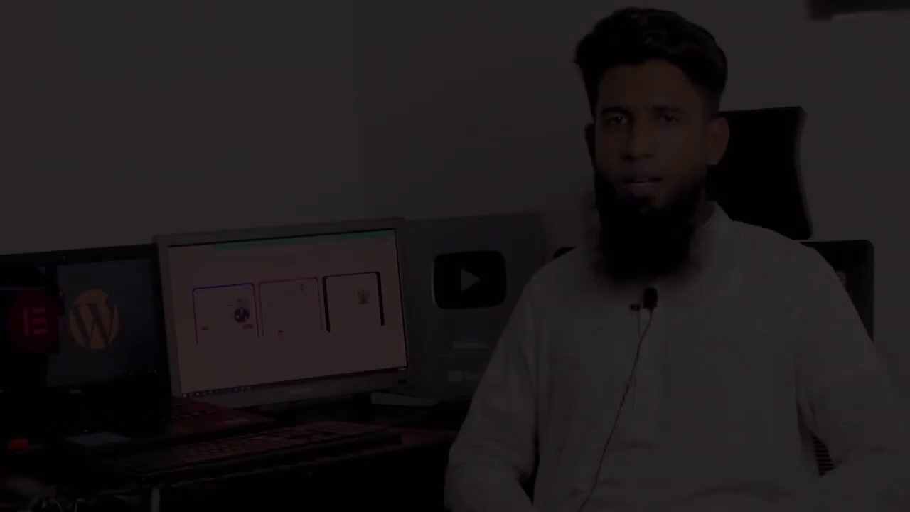